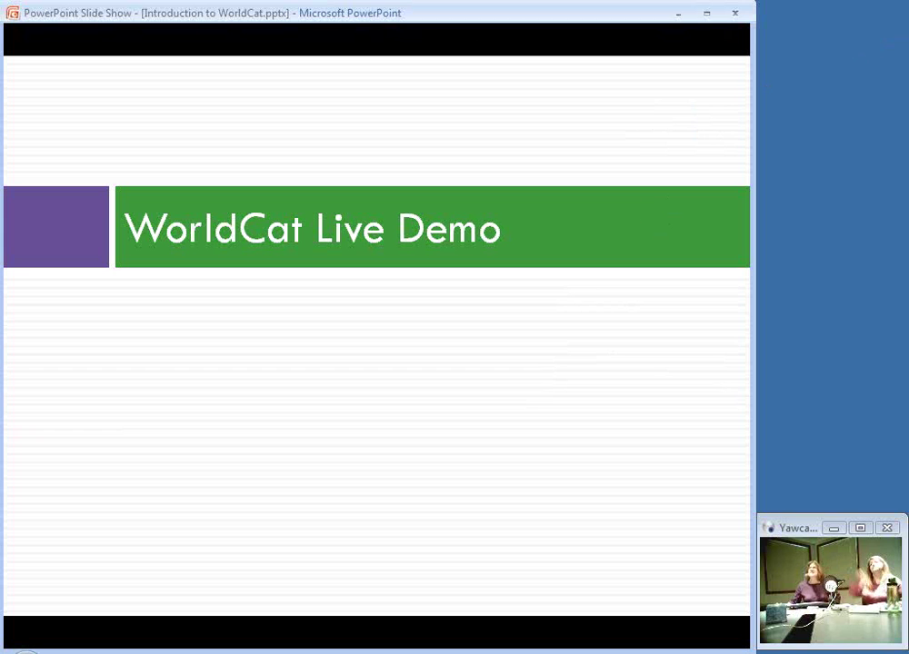
Step: Bring the NebraskAccess Firefox window forward and open its Databases Available to Nebraskans list
click(897, 25)
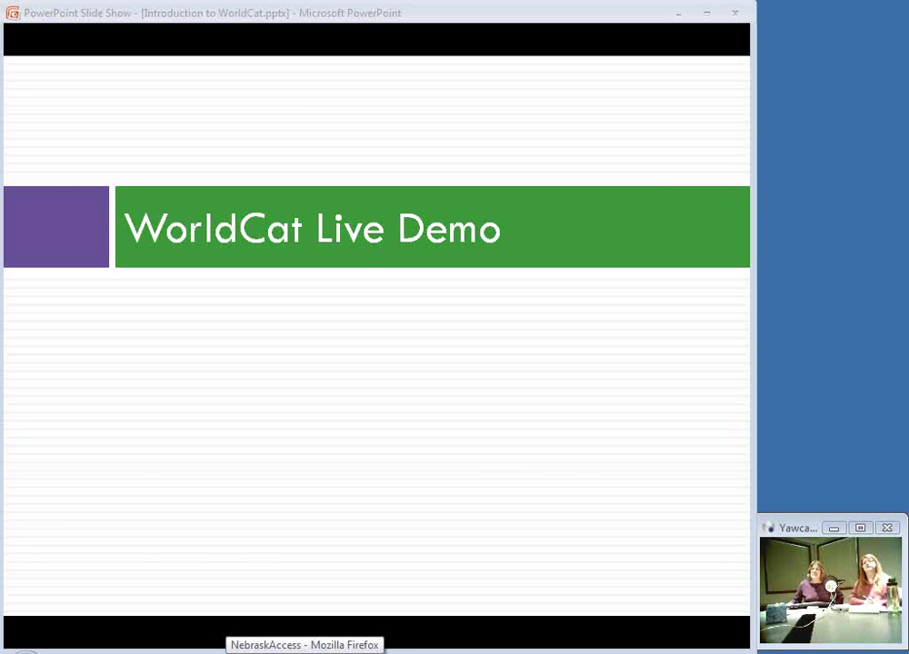
click(305, 653)
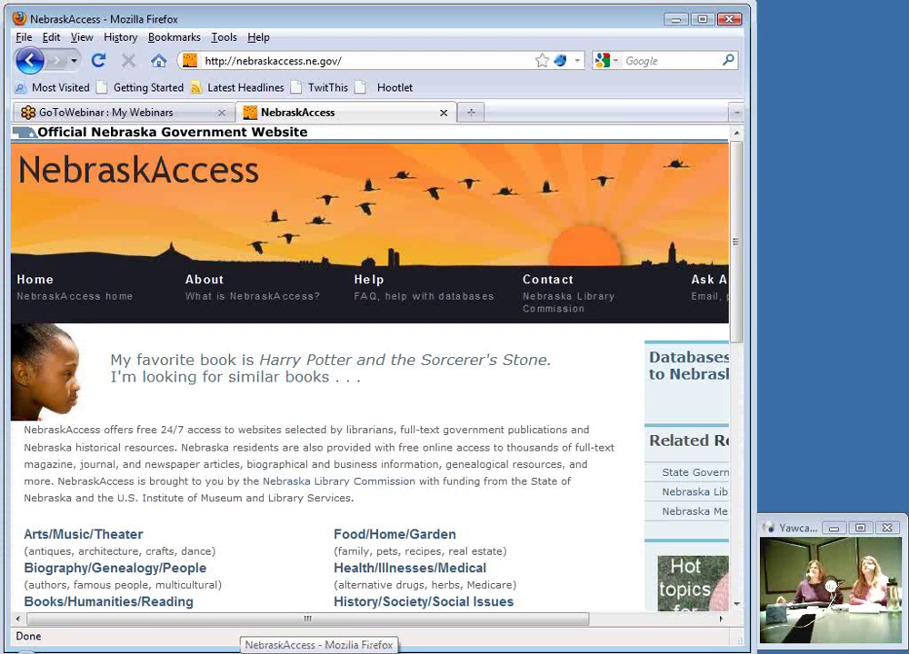
click(661, 26)
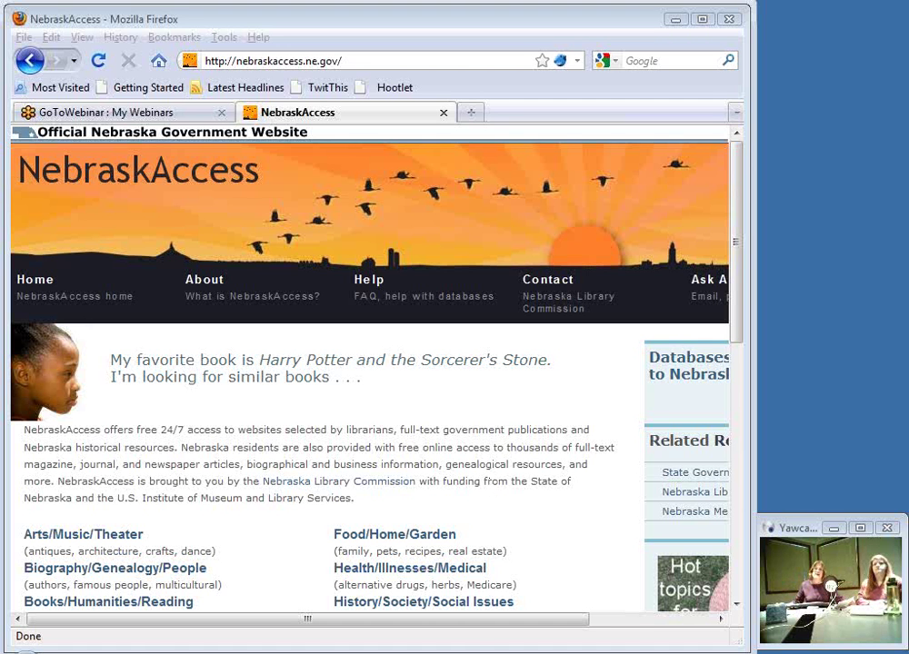
click(318, 628)
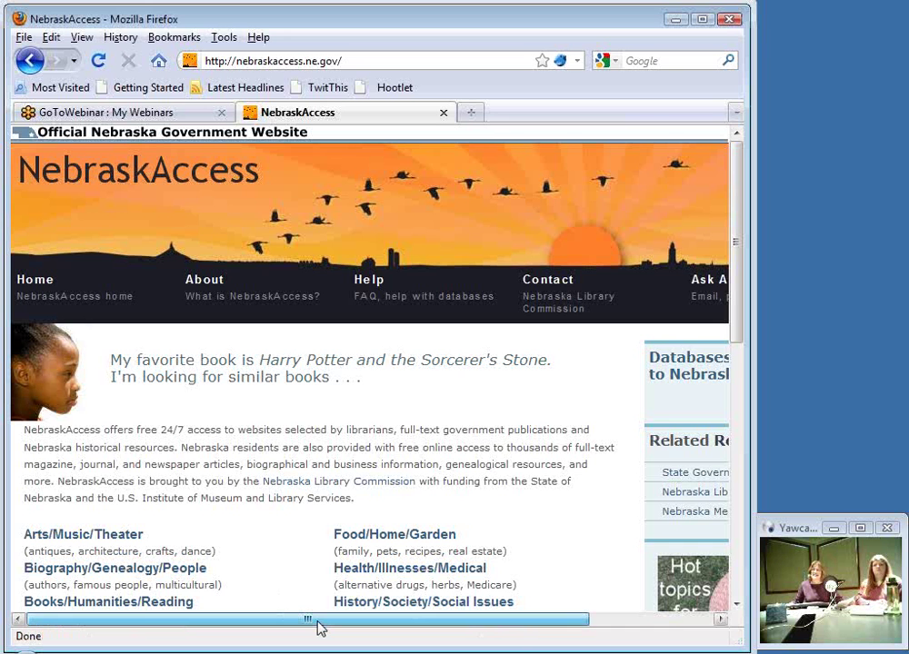
drag(319, 622, 501, 641)
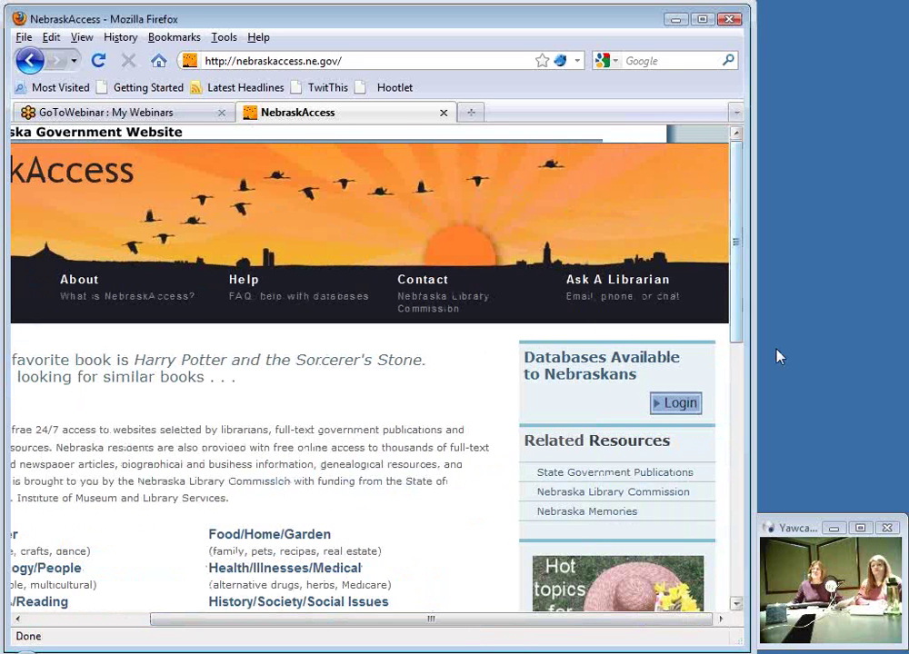
click(677, 404)
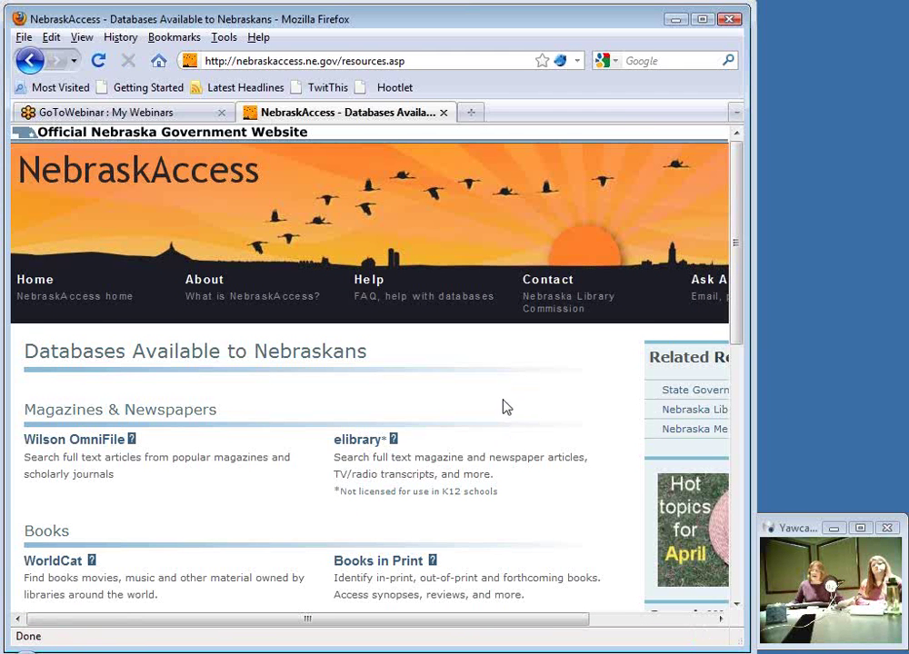
Step: Scroll the databases list and launch WorldCat advanced search from the Books section
scroll(506, 406, down, 2)
scroll(506, 406, down, 2)
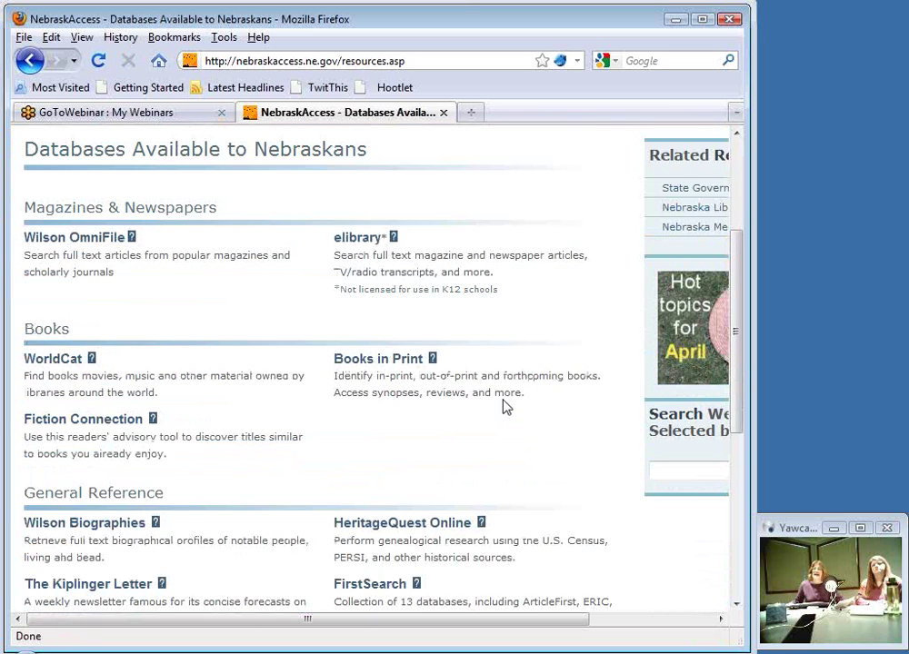
scroll(506, 406, down, 2)
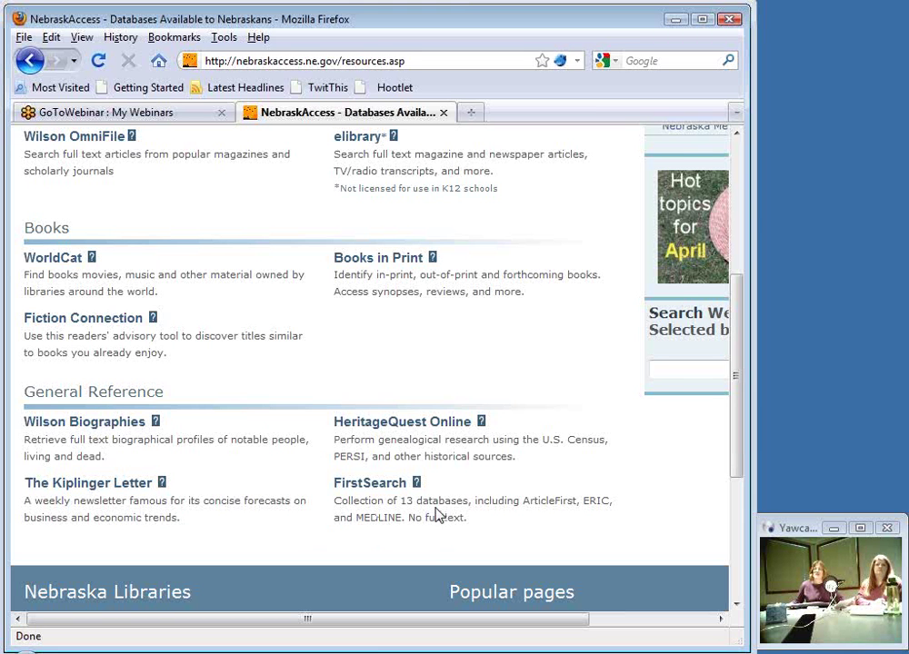
click(369, 485)
scroll(364, 409, down, 2)
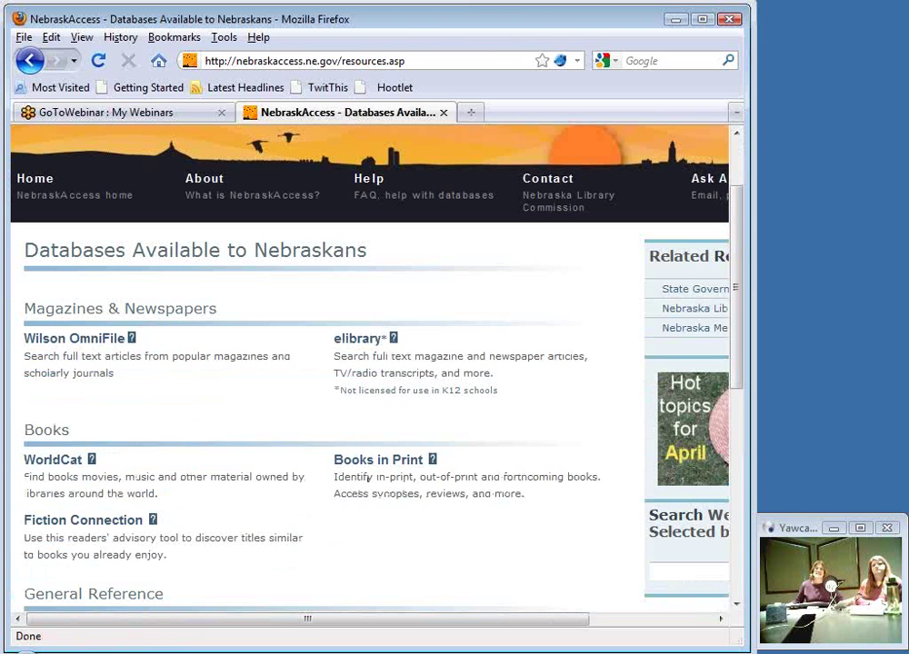
click(49, 463)
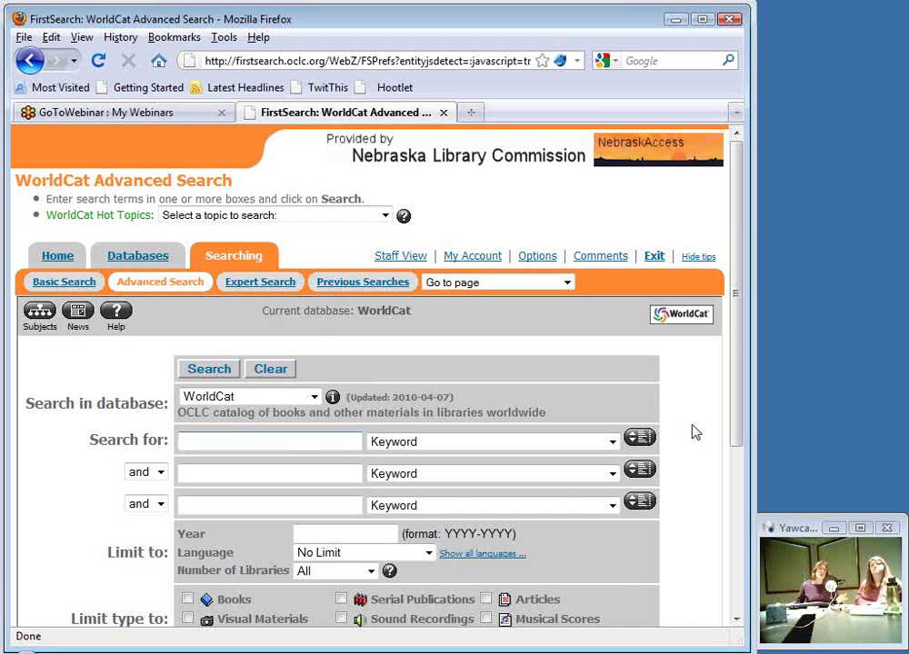
Step: Scroll down through the WorldCat Advanced Search limit options and back up to the top
scroll(695, 432, down, 4)
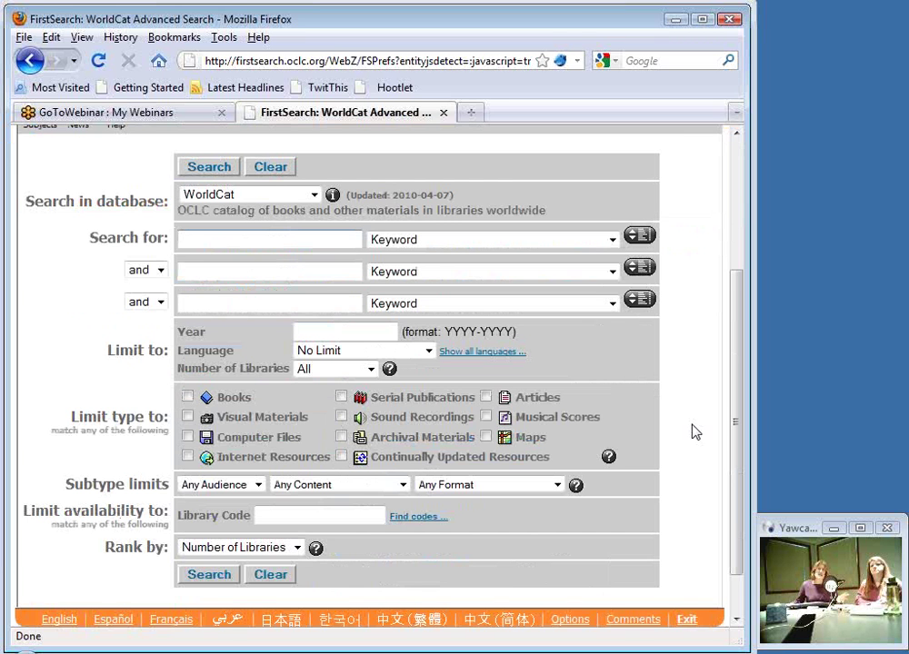
scroll(695, 433, up, 2)
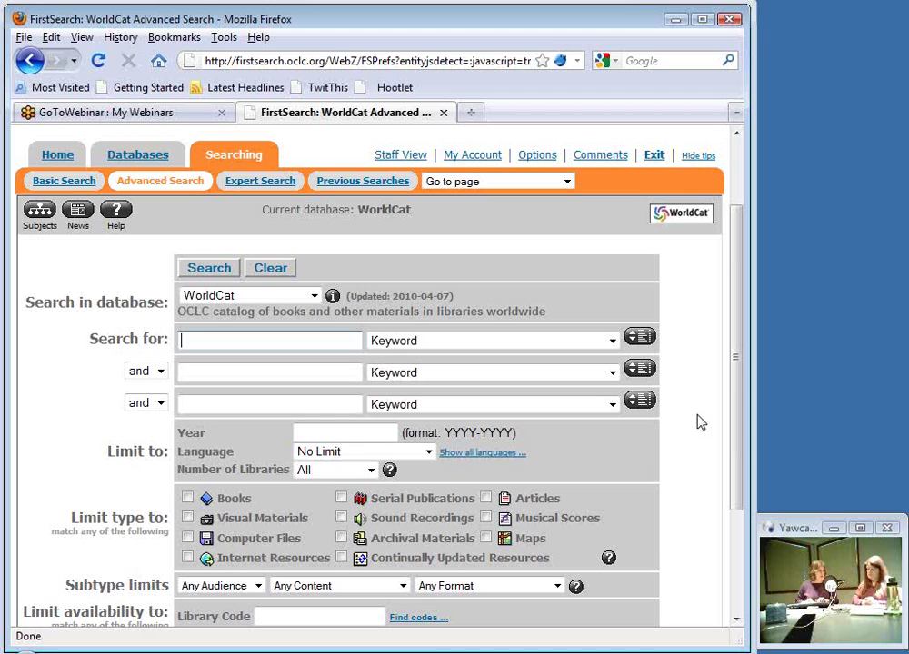
Step: Enter 'new moon' in the first search box, searched as a Title
text(new)
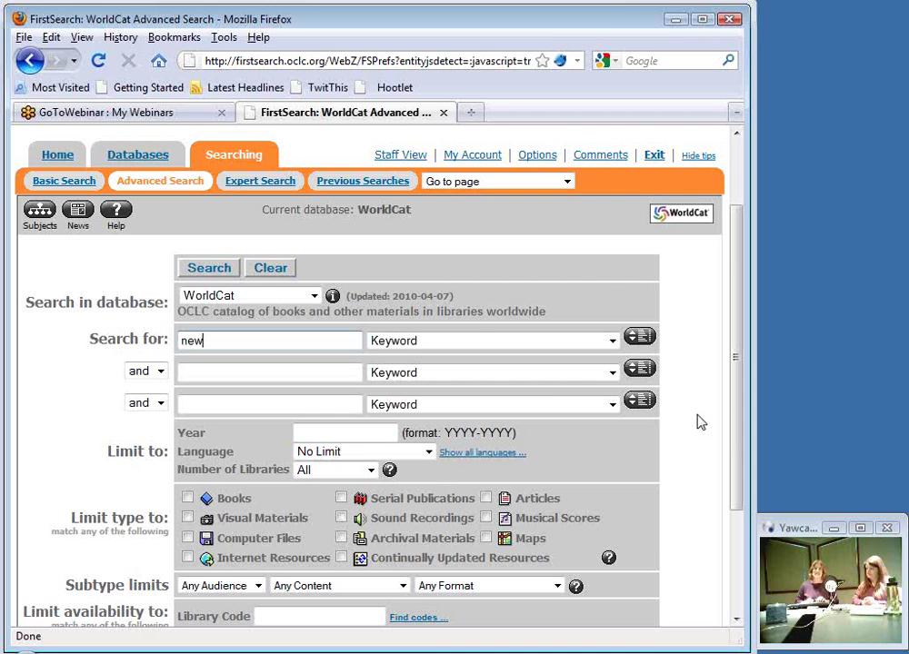
text( moon)
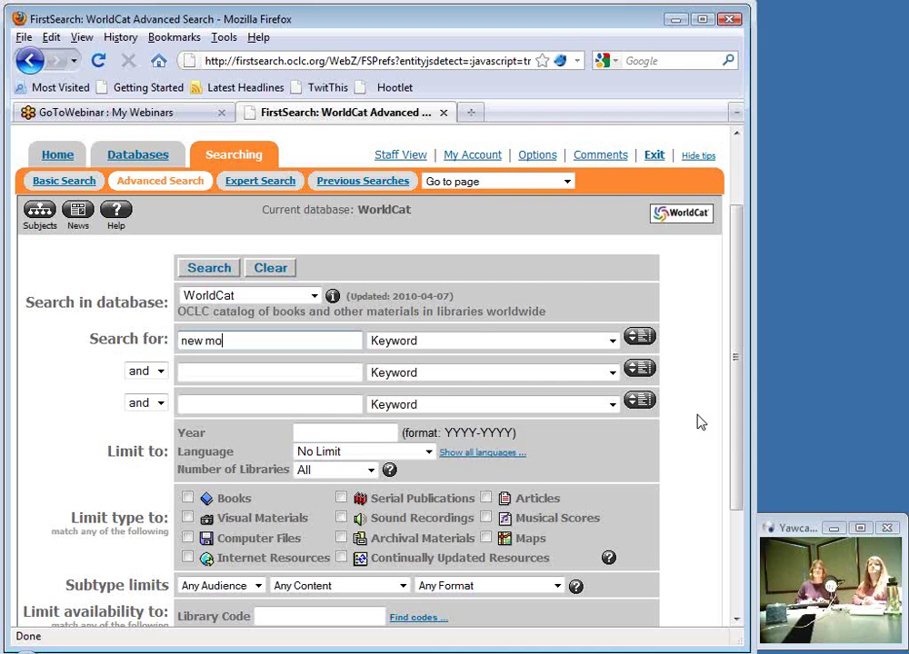
click(613, 340)
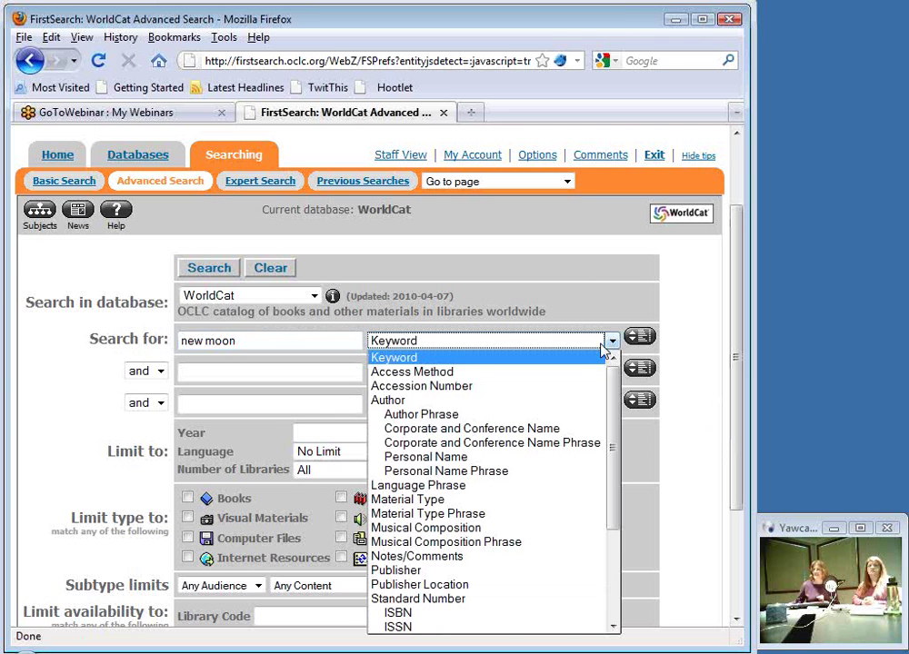
scroll(564, 420, down, 4)
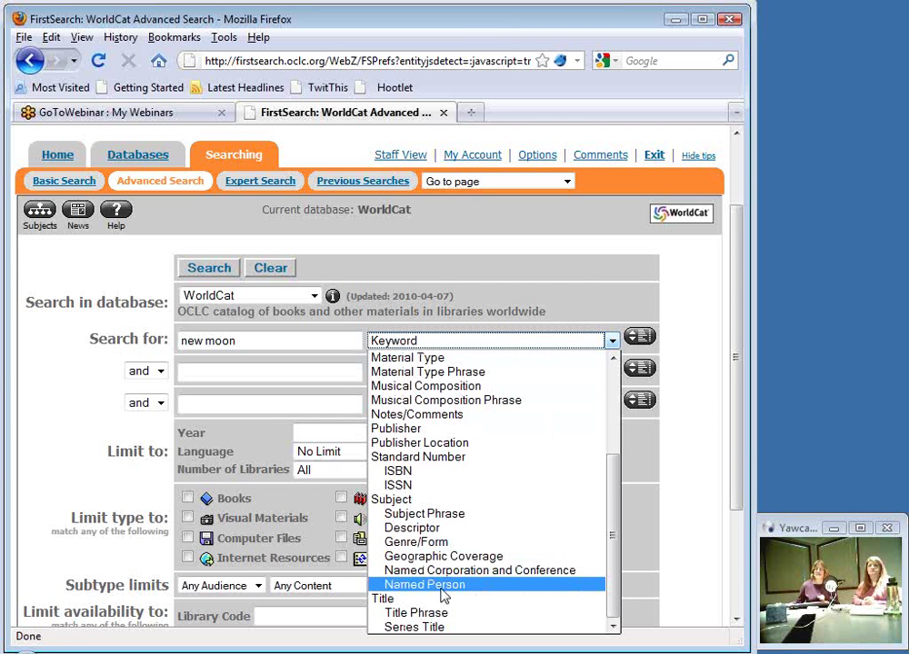
click(386, 607)
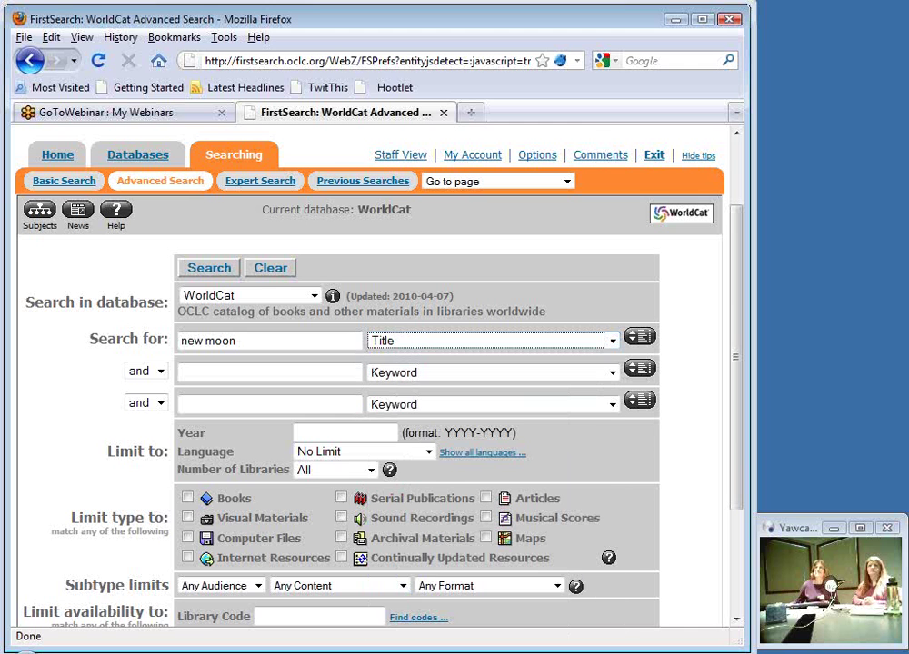
Step: Enter the book's author's name in the second search box, searched as an Author
click(189, 371)
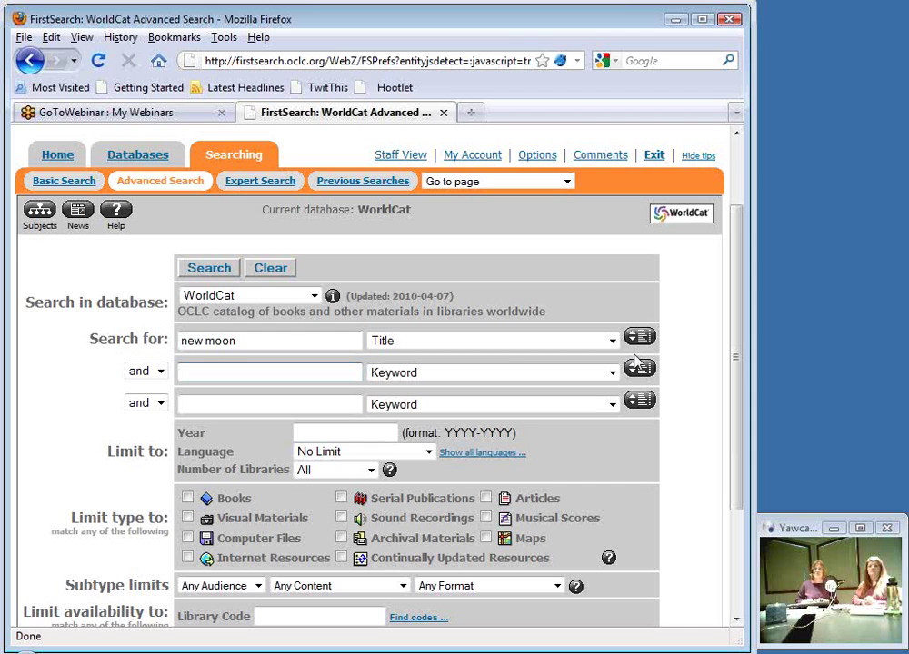
text(steph)
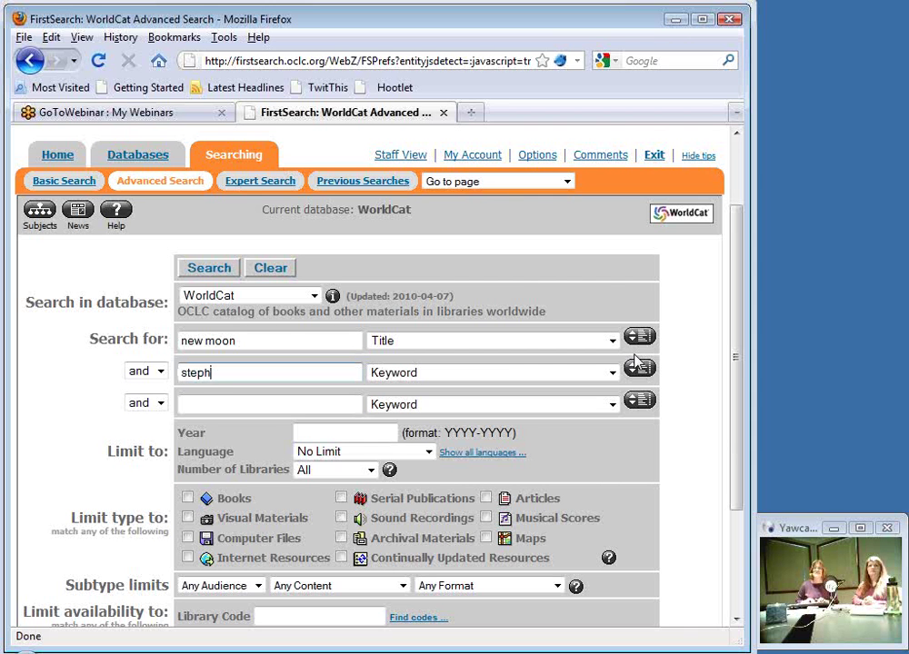
text(enie meyer)
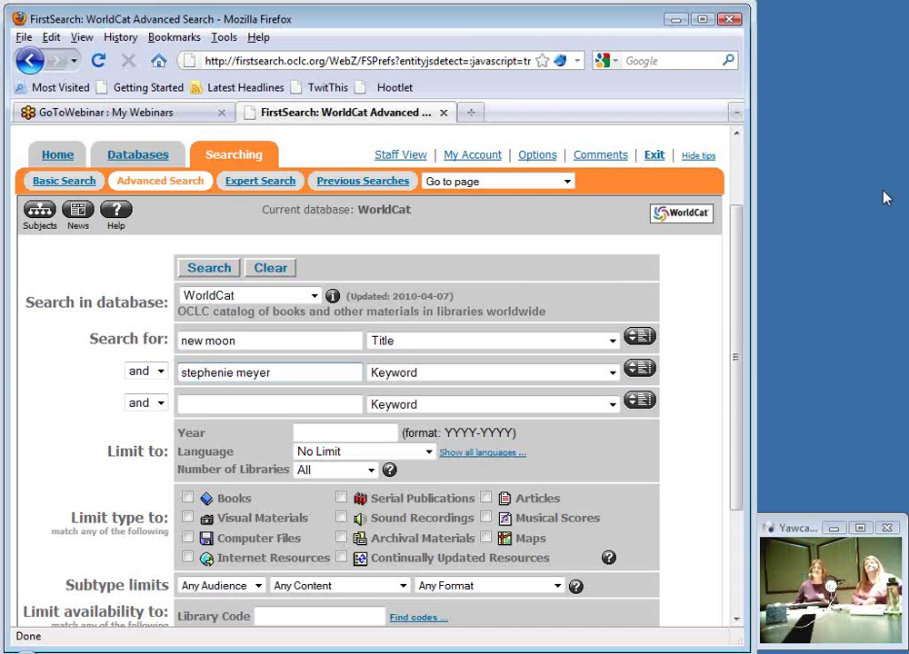
click(612, 372)
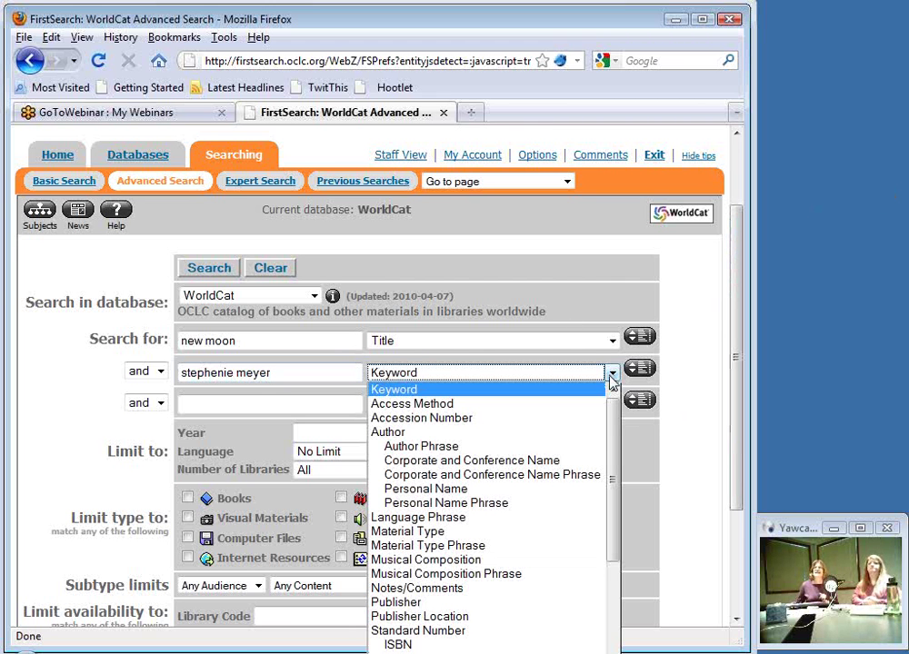
click(417, 435)
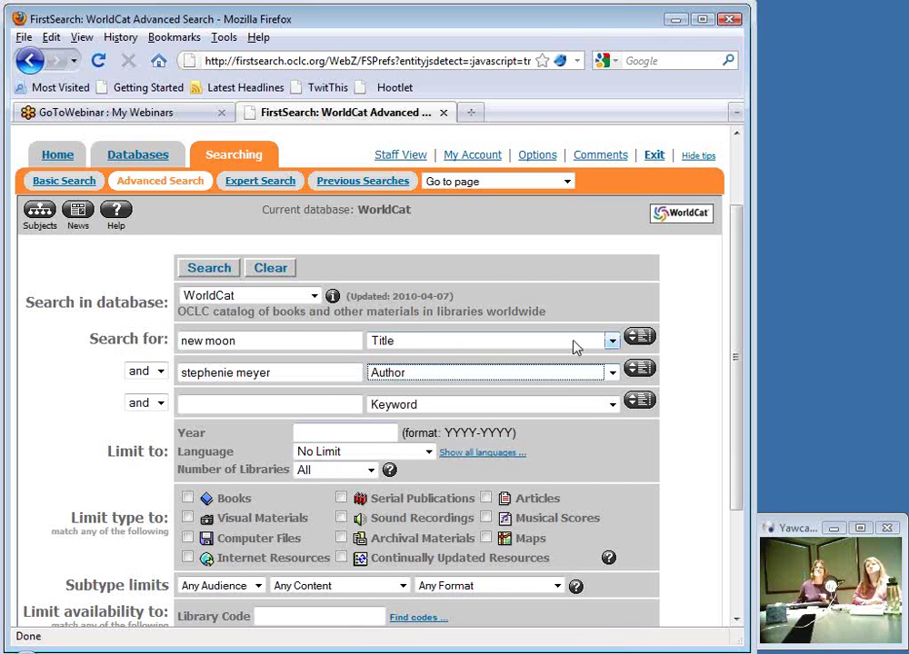
Step: Run the title-and-author search and highlight its 149 records found count
click(205, 269)
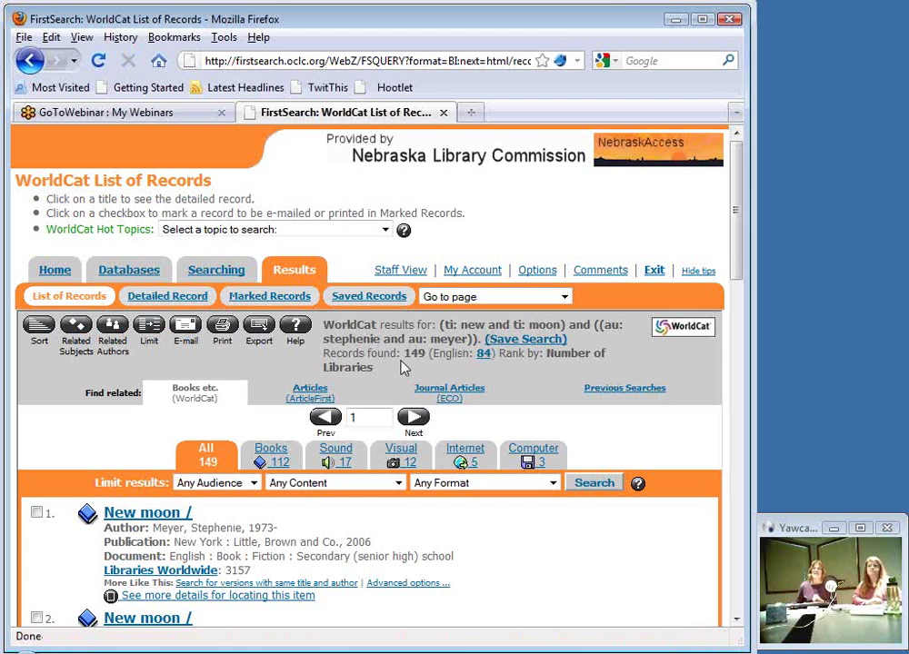
drag(403, 353, 423, 351)
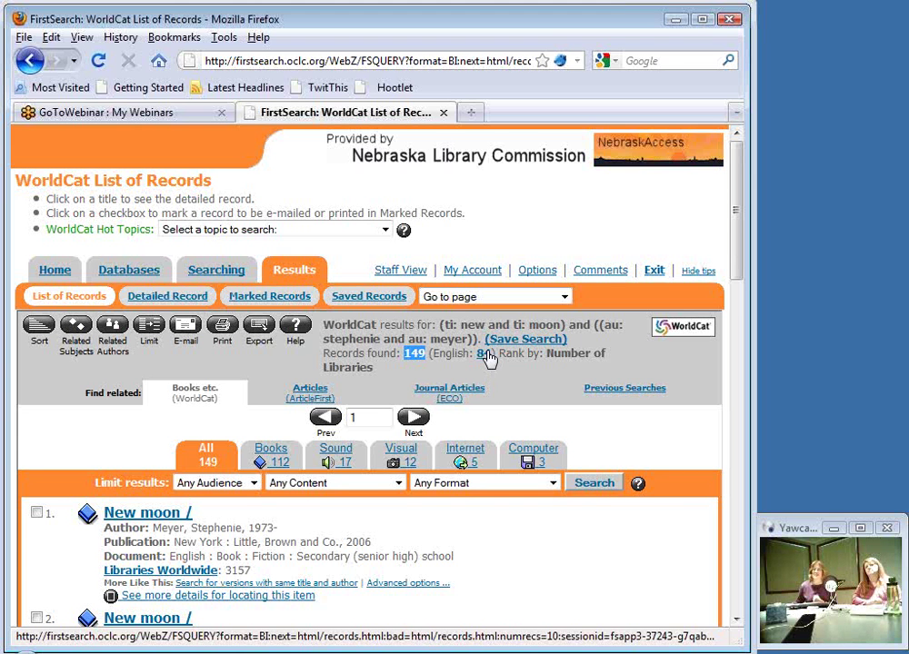
click(96, 444)
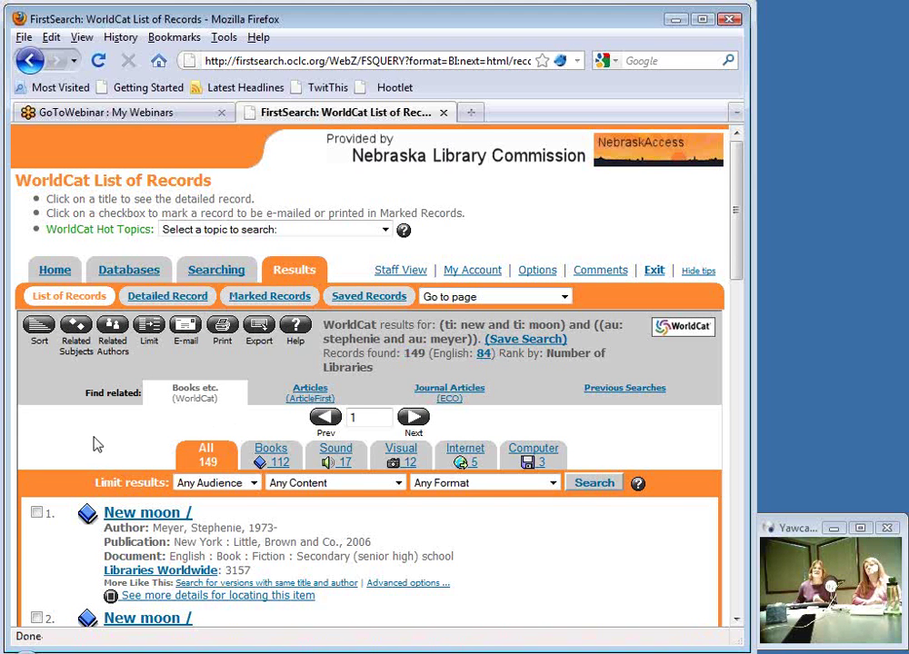
Step: Scroll through records 1–10 to the bottom of the results page
scroll(88, 438, down, 2)
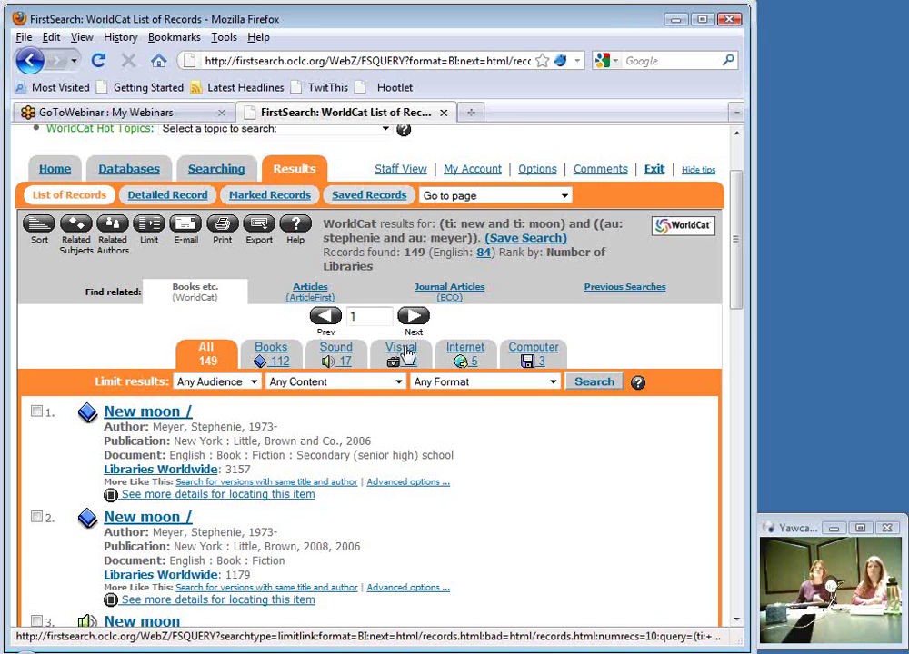
scroll(427, 432, down, 2)
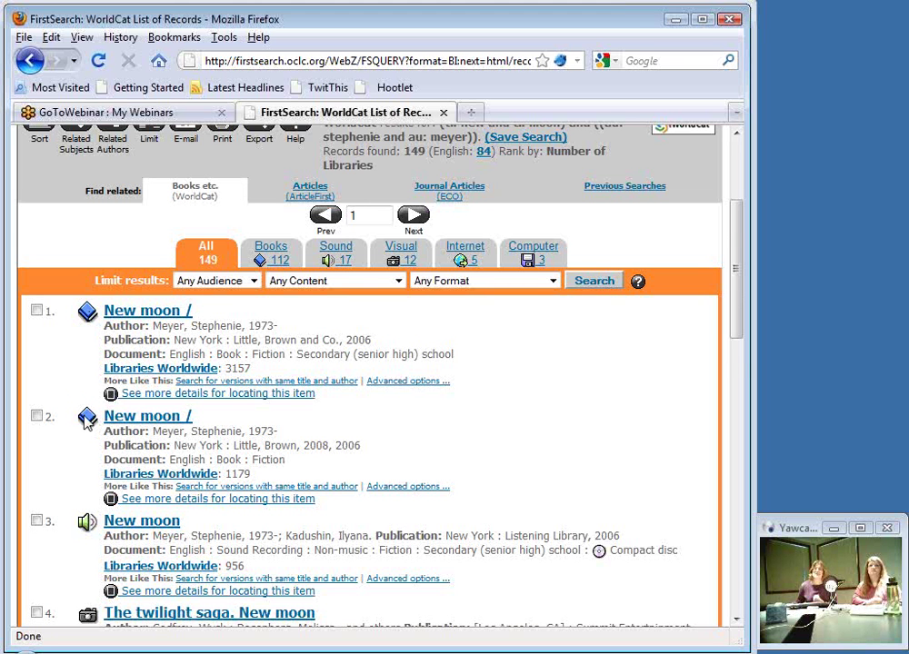
scroll(83, 420, down, 2)
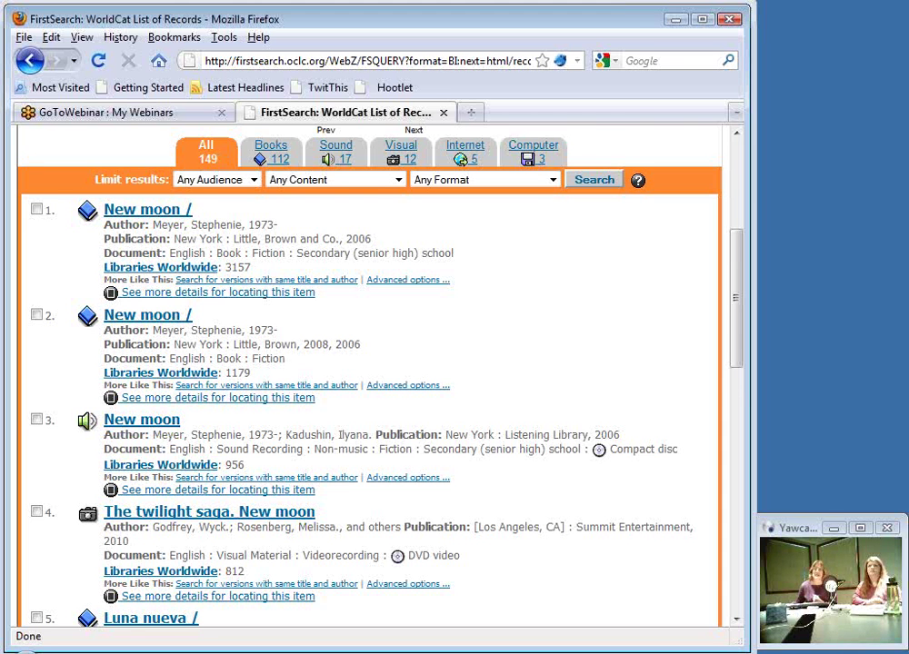
scroll(368, 373, down, 2)
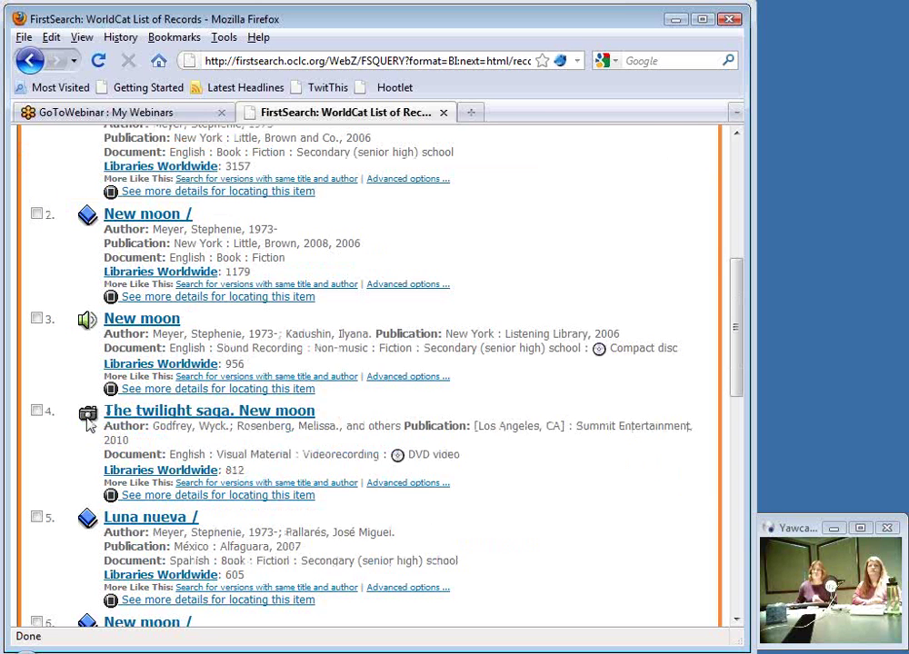
scroll(89, 424, down, 2)
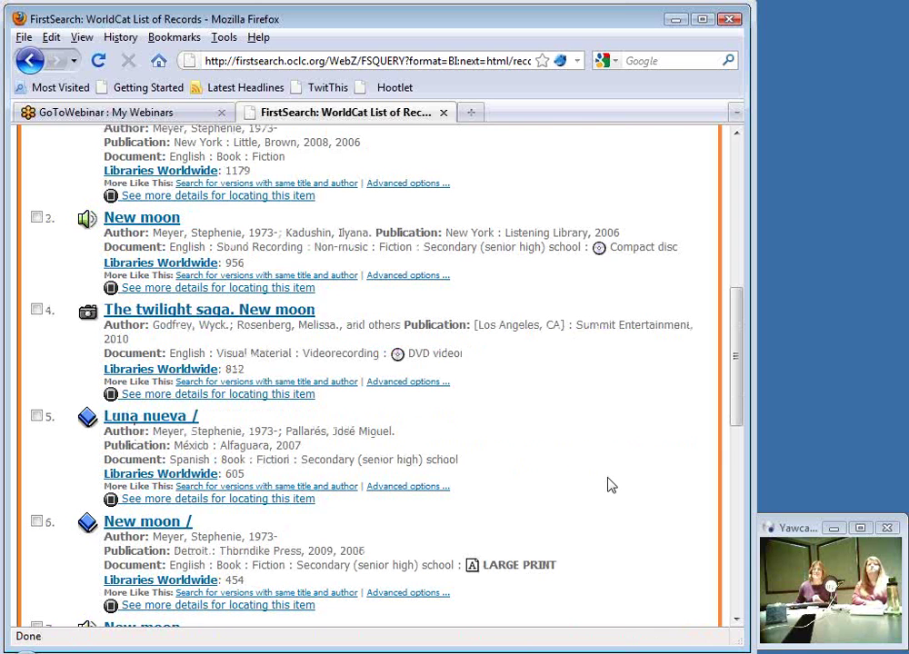
scroll(609, 484, down, 2)
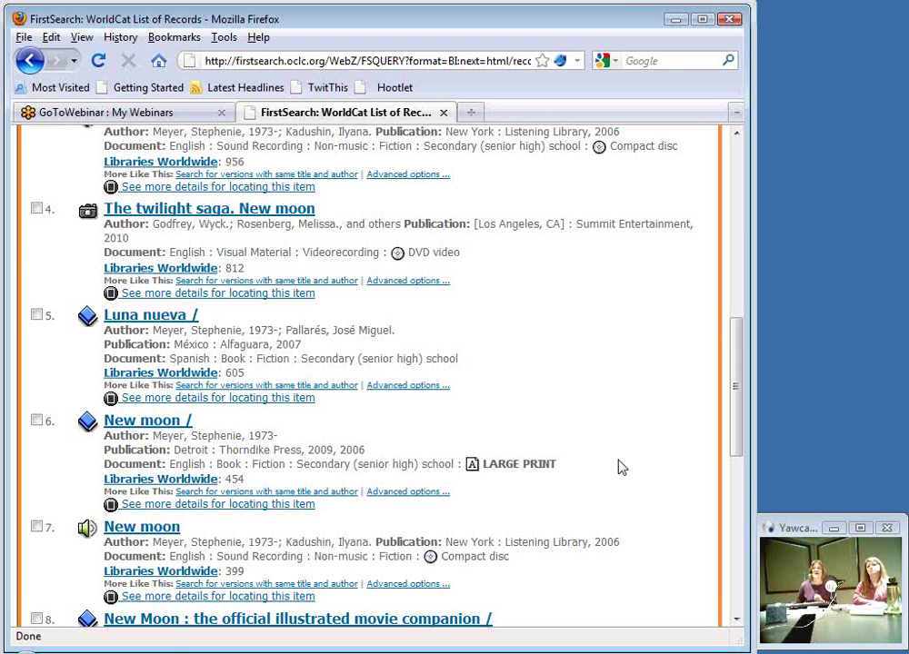
scroll(618, 467, down, 6)
scroll(503, 447, down, 2)
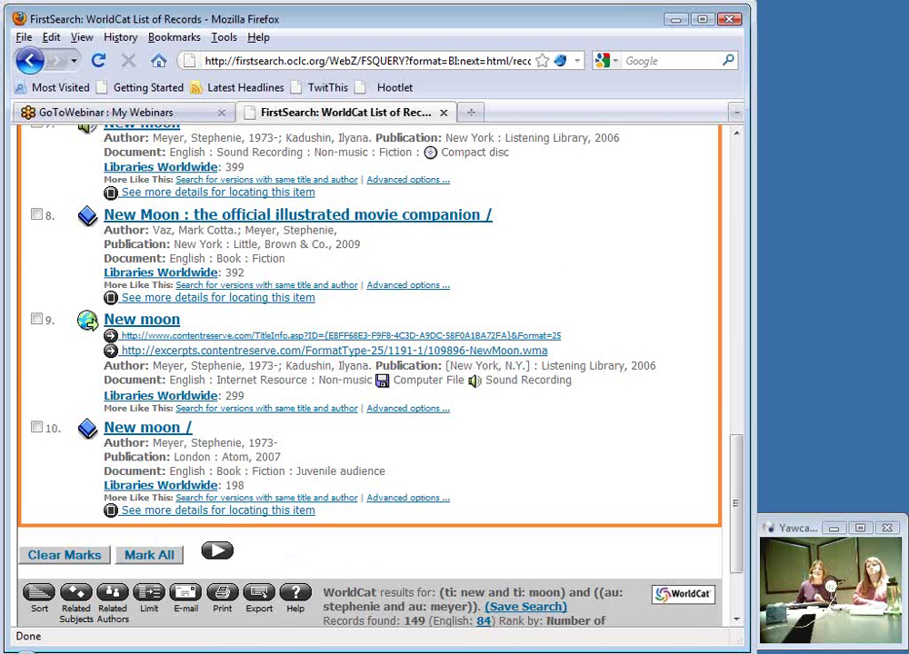
Step: Go to the second results page, scroll through records 11–20, and return to the top
click(217, 555)
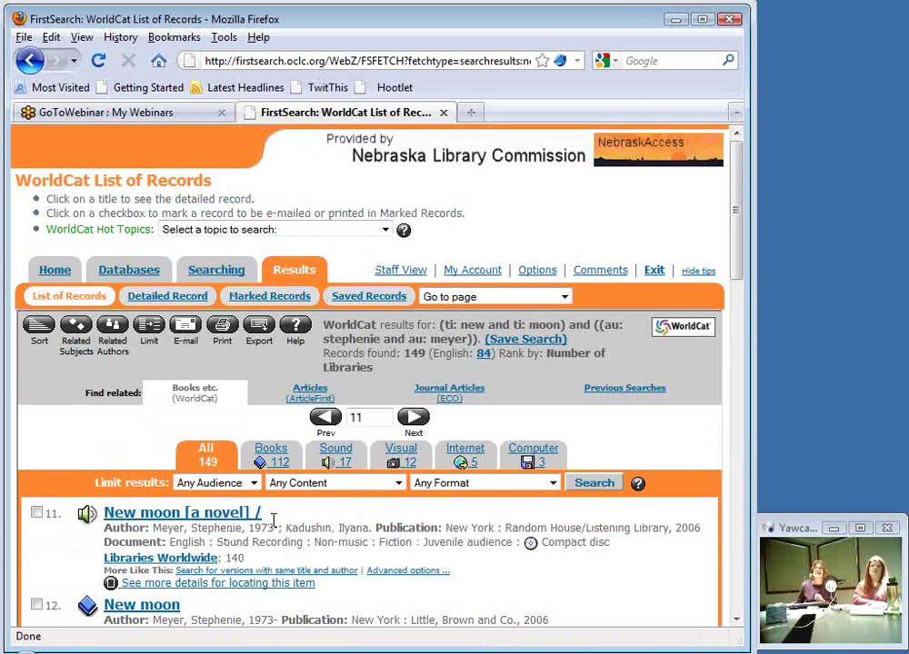
scroll(273, 520, down, 2)
scroll(273, 521, down, 2)
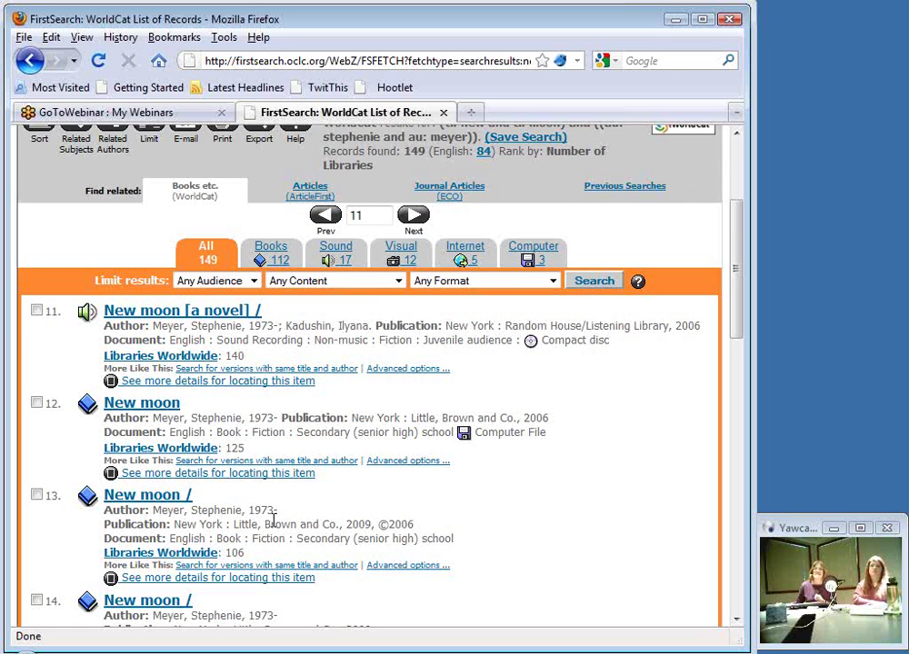
scroll(272, 520, down, 4)
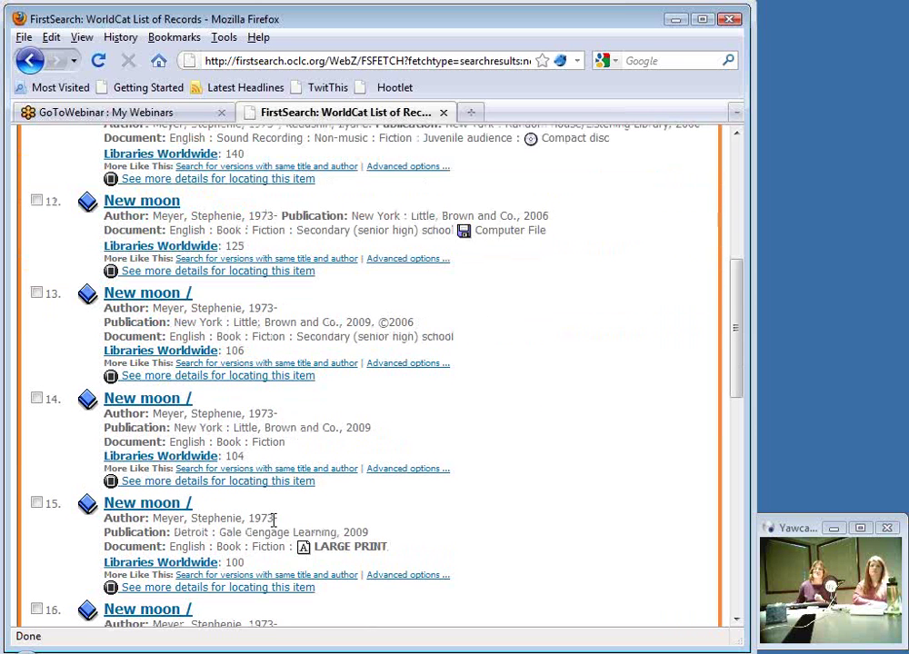
scroll(273, 520, down, 4)
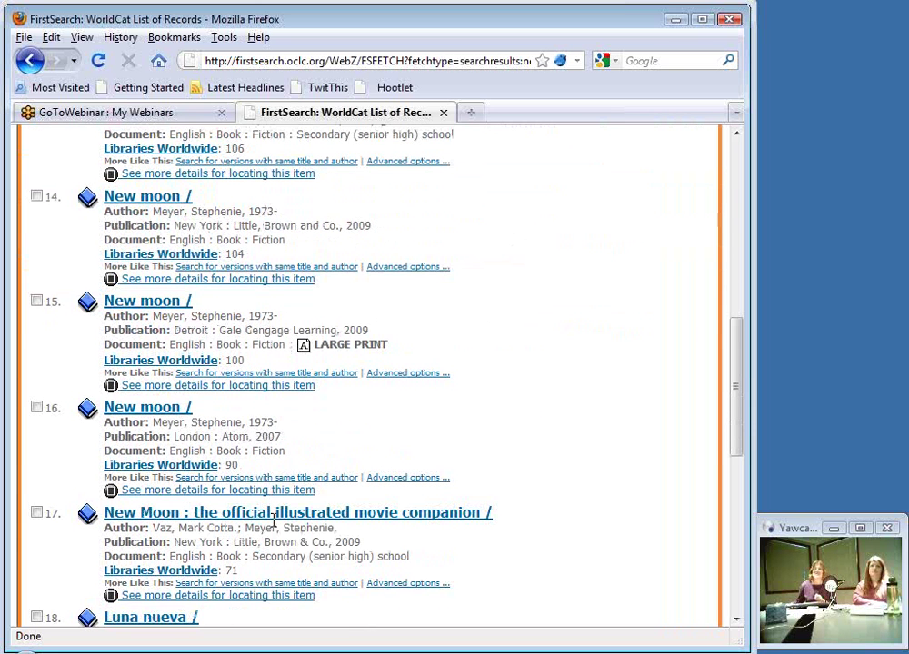
scroll(273, 521, down, 2)
scroll(273, 521, down, 5)
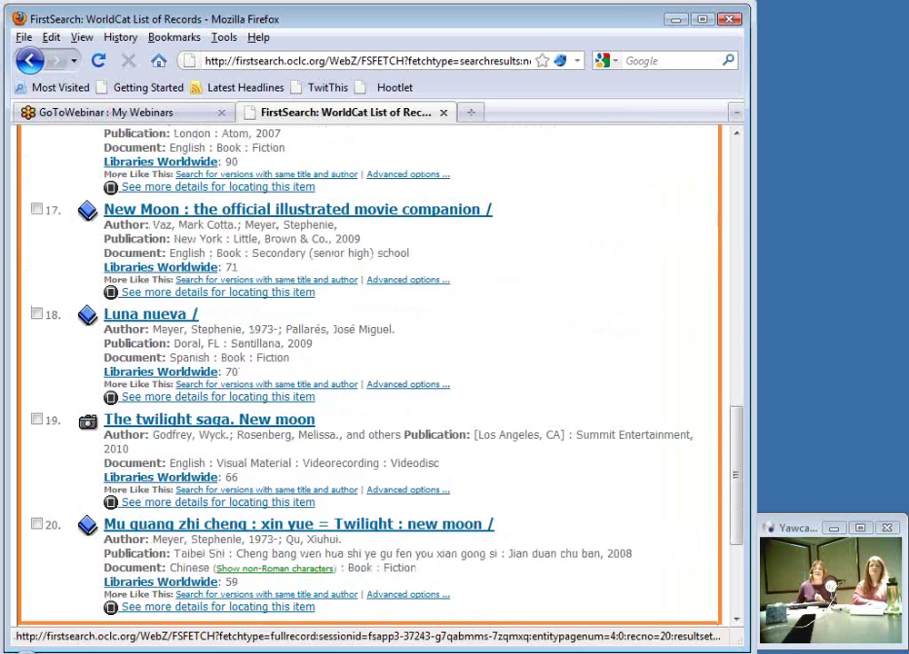
scroll(273, 521, down, 1)
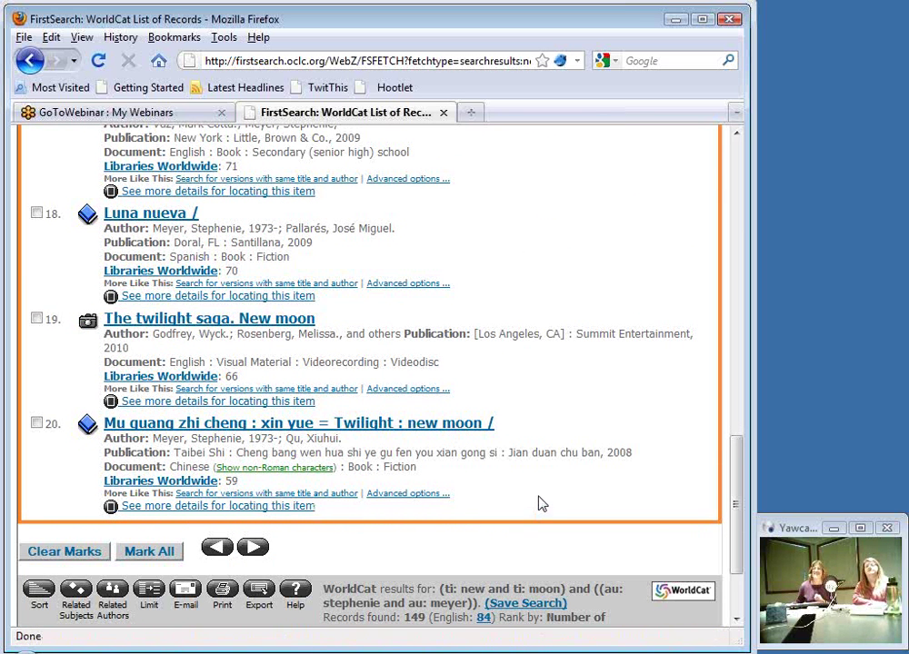
scroll(542, 503, up, 15)
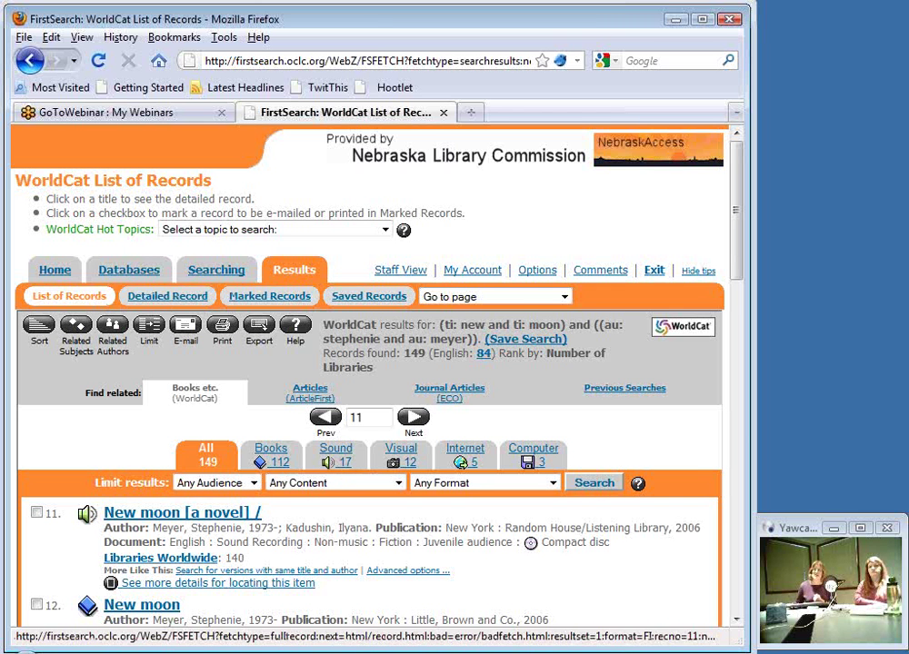
Step: Rerun the New moon search limited to English language and Books, giving 54 records
click(211, 270)
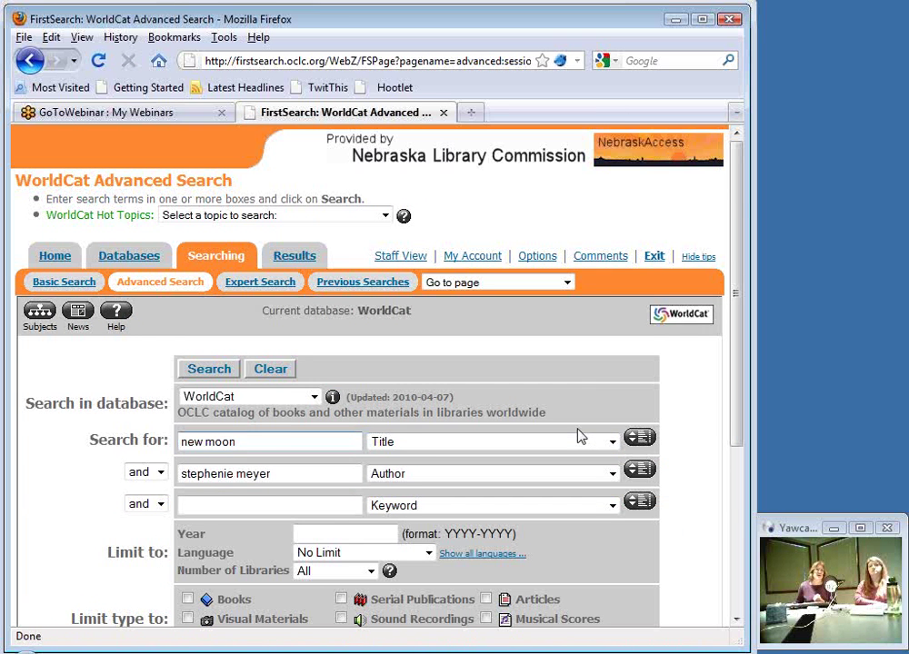
scroll(581, 438, down, 2)
scroll(581, 437, down, 2)
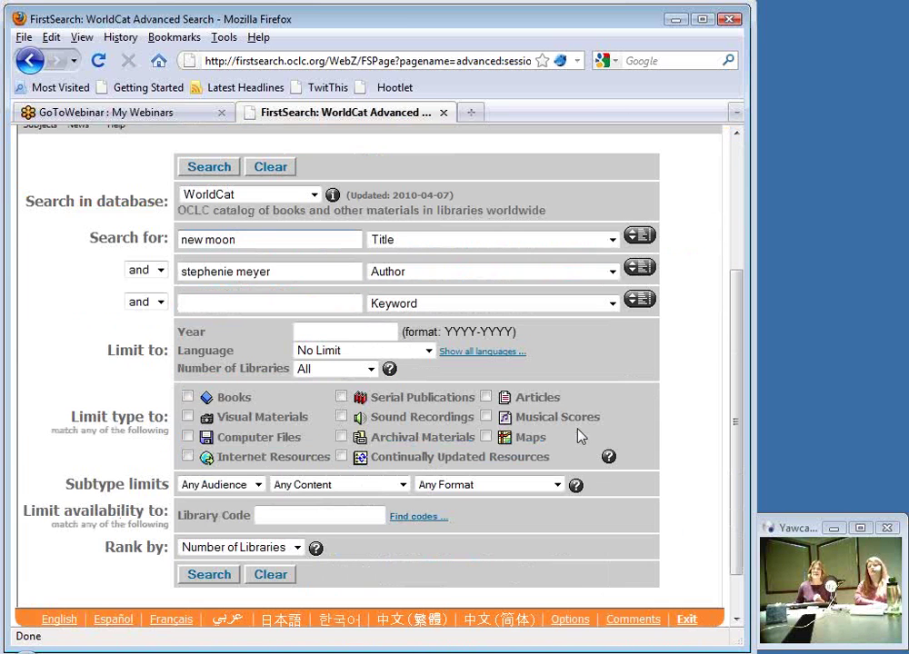
click(426, 351)
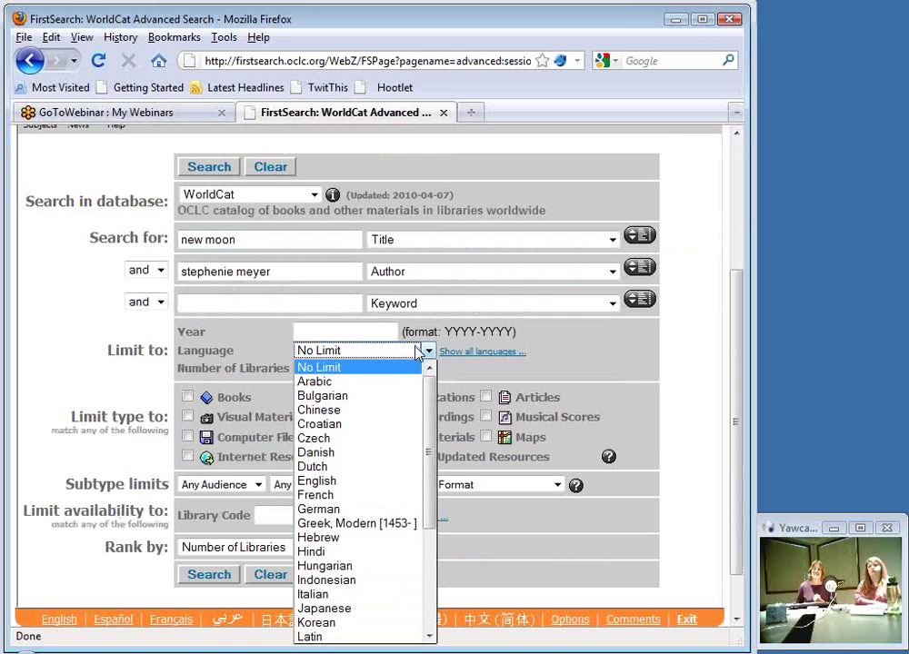
click(361, 482)
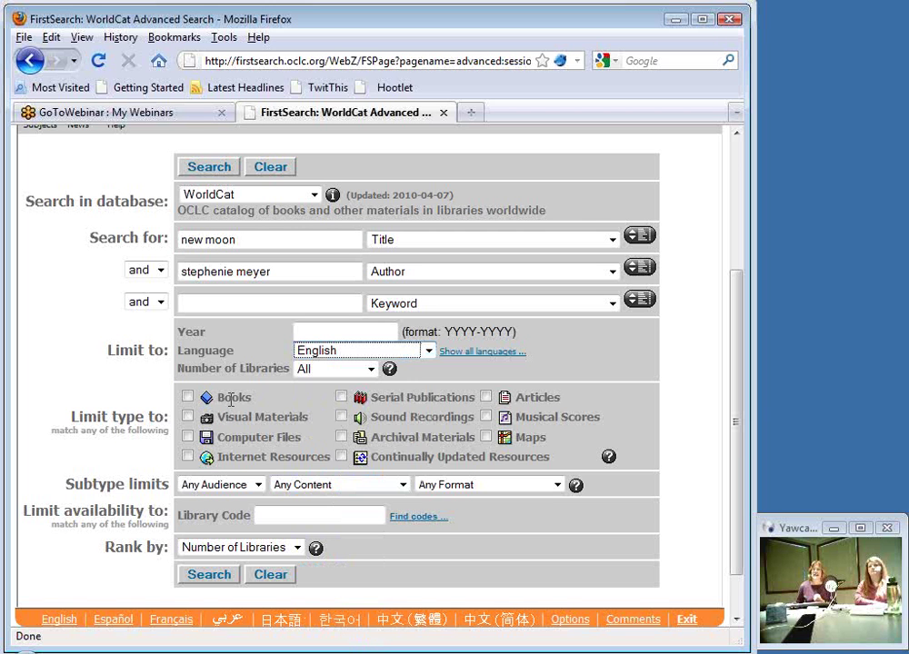
mouse_move(231, 400)
click(186, 397)
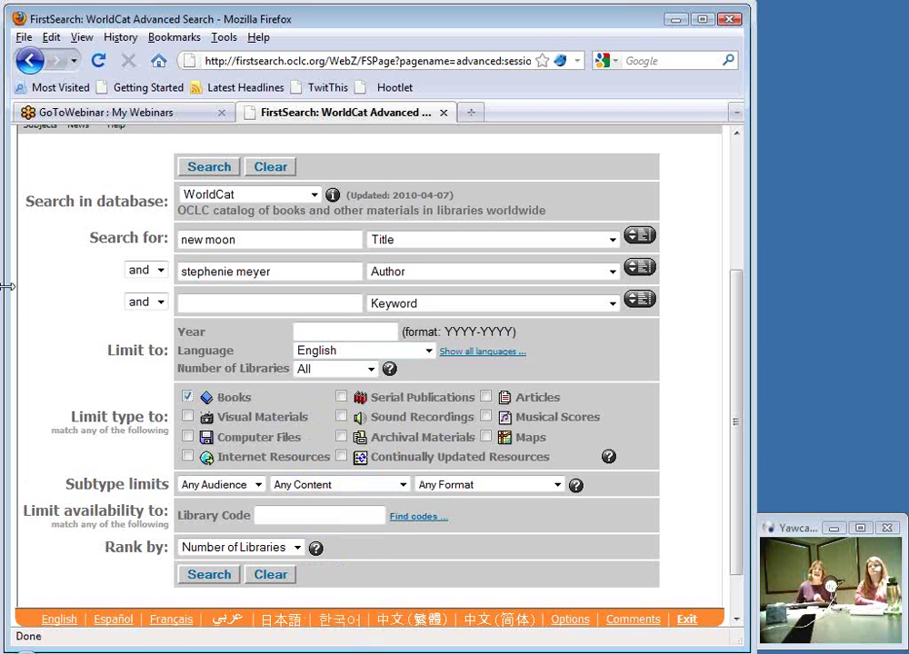
click(209, 169)
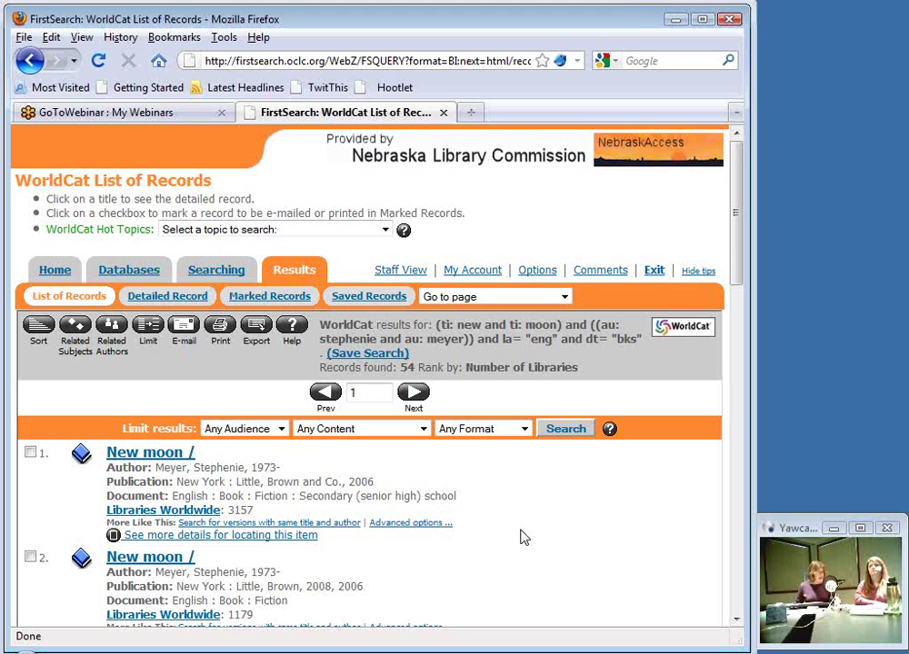
scroll(523, 538, down, 2)
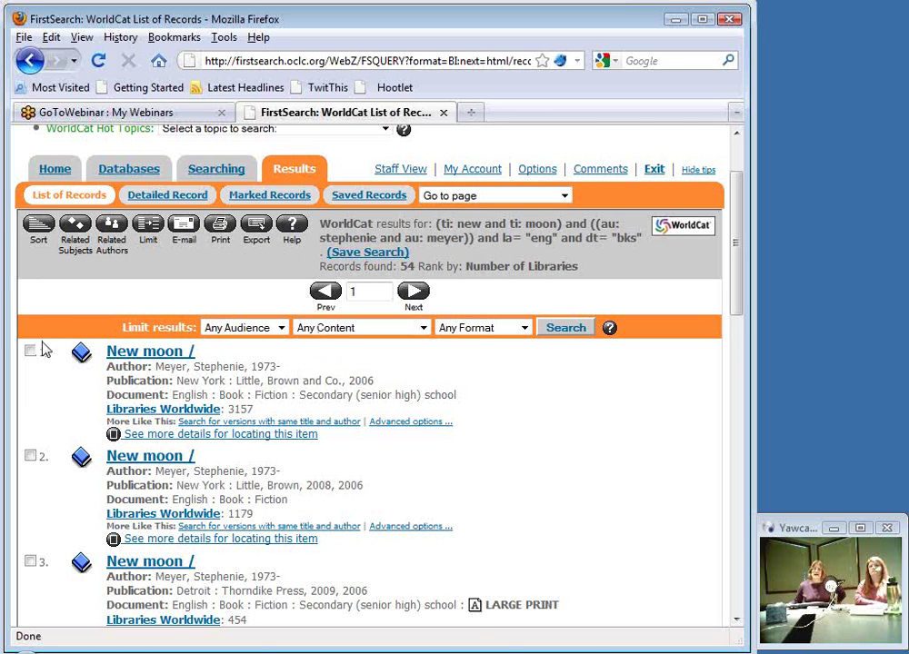
Step: Open the 2006 first-edition New moon record, then select and deselect its summary paragraph
click(173, 357)
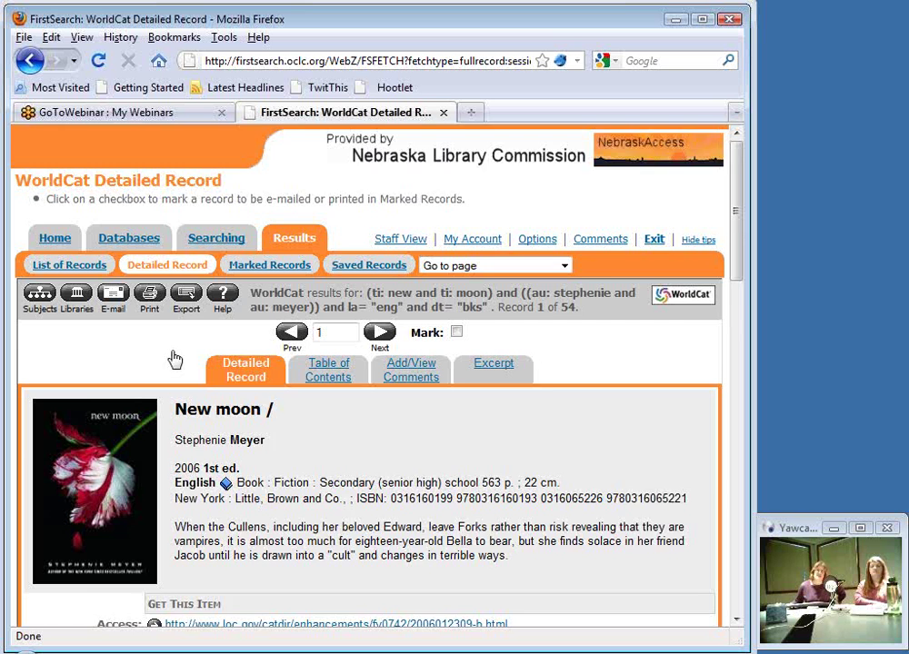
scroll(174, 359, down, 2)
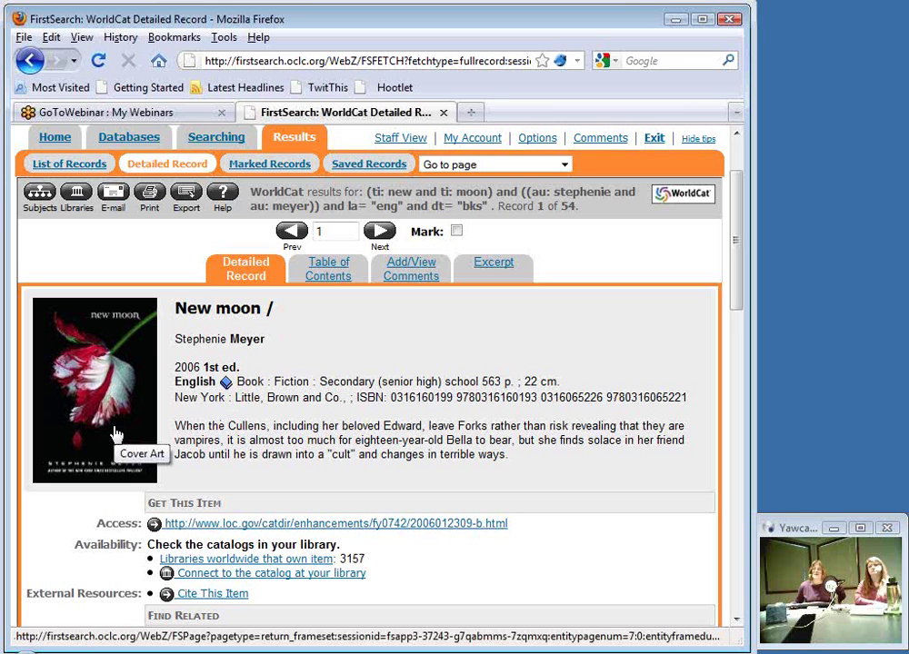
double_click(256, 442)
click(256, 446)
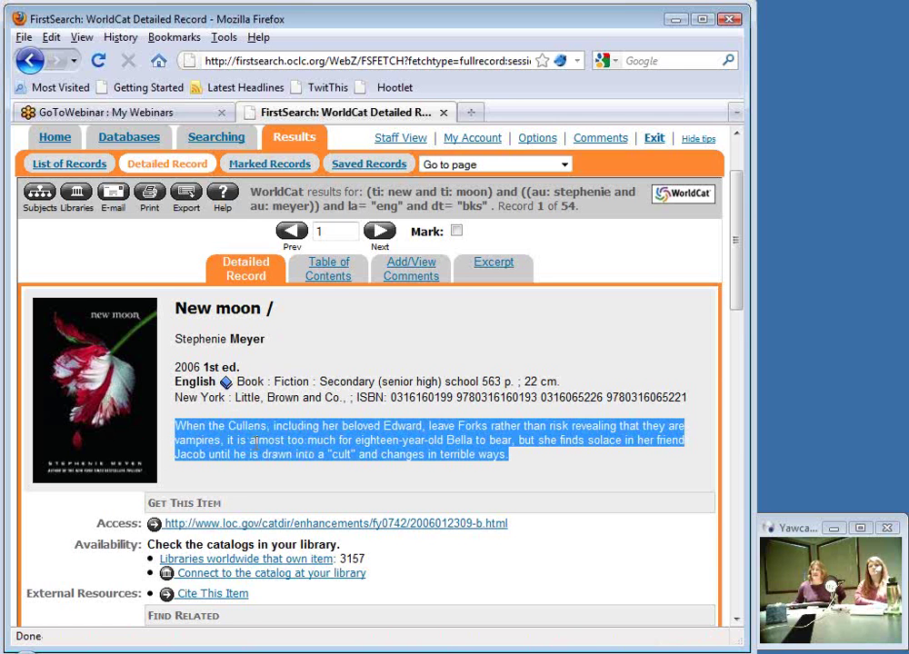
scroll(255, 443, down, 2)
click(526, 477)
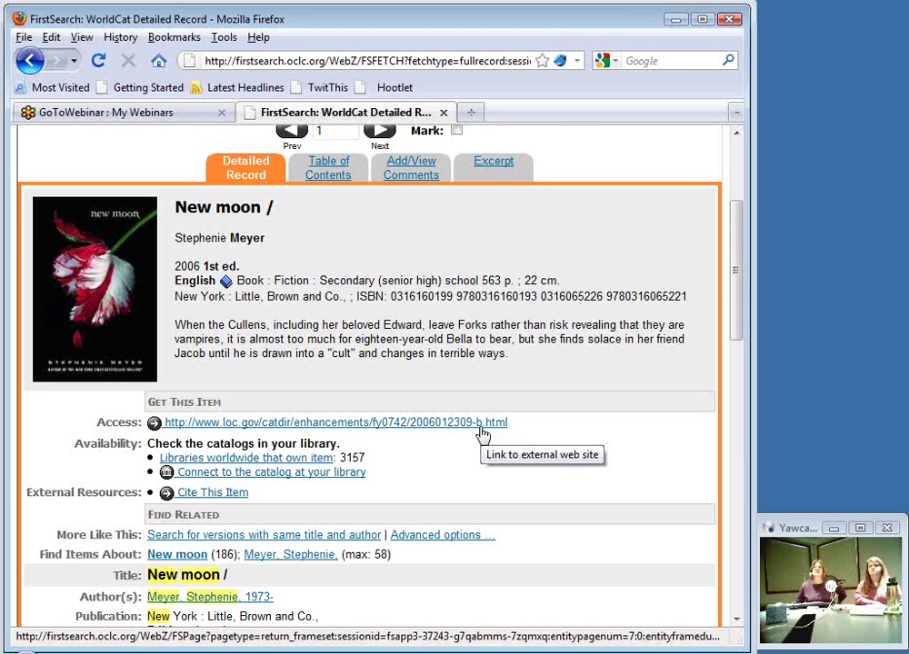
scroll(481, 435, down, 2)
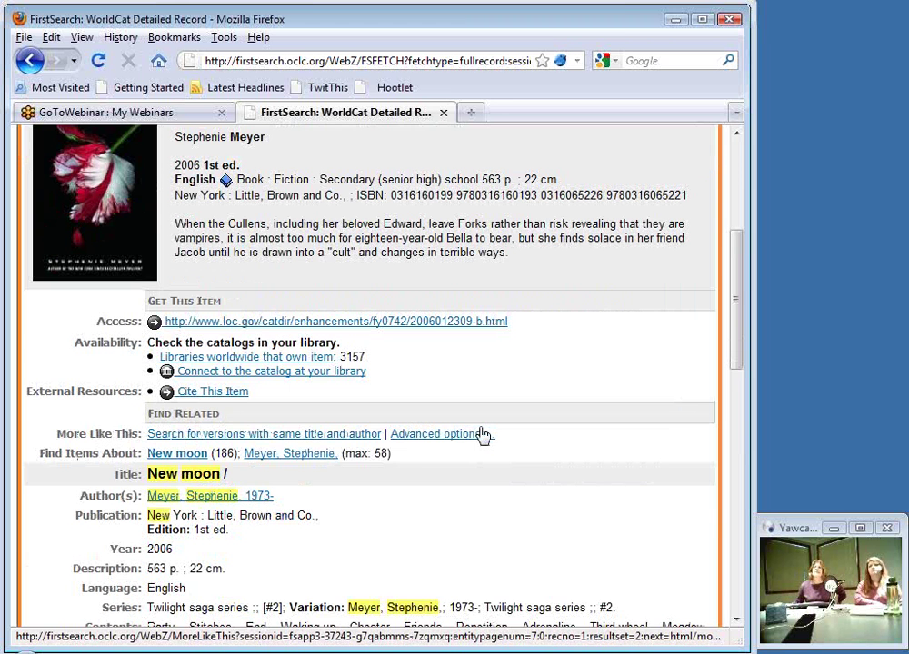
scroll(482, 434, down, 2)
scroll(482, 434, down, 1)
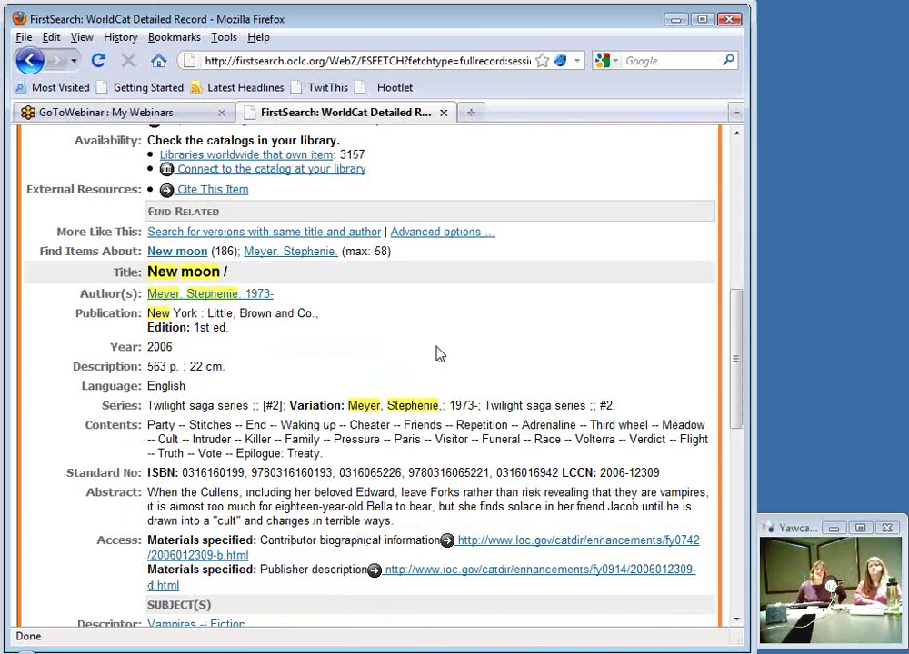
scroll(440, 355, down, 1)
scroll(440, 355, down, 2)
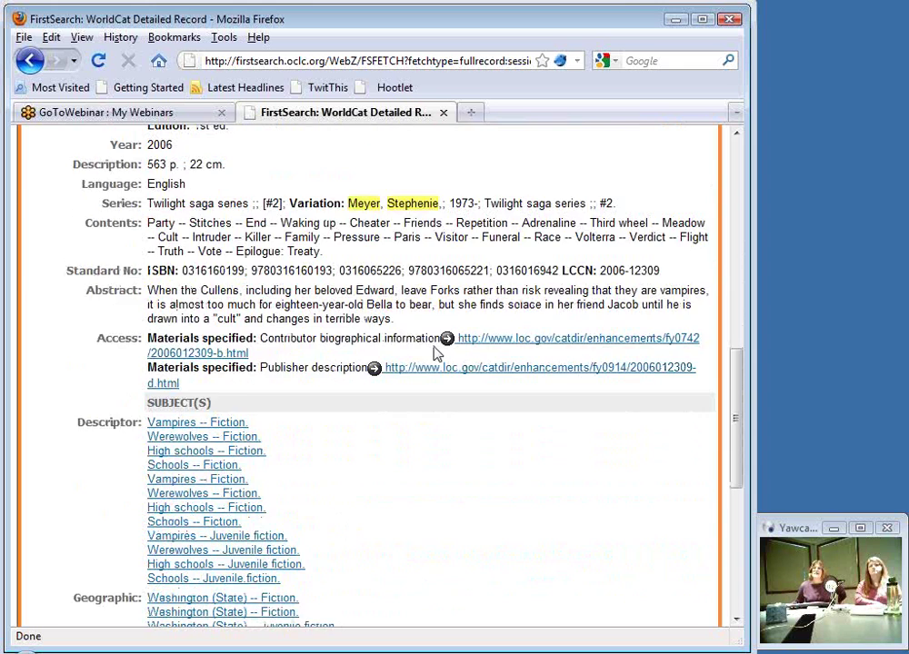
scroll(435, 354, down, 1)
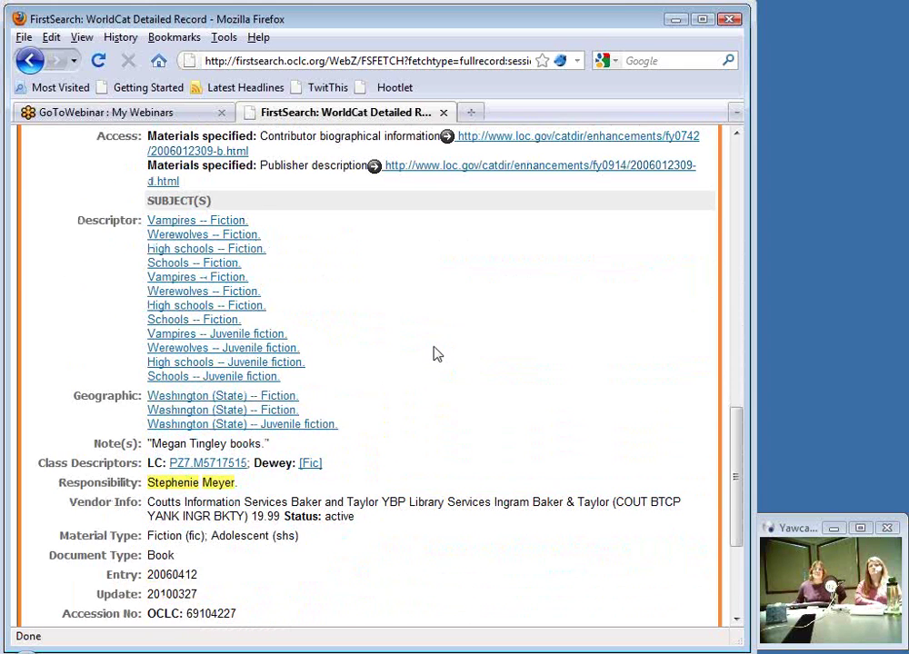
scroll(435, 353, down, 1)
scroll(436, 355, down, 1)
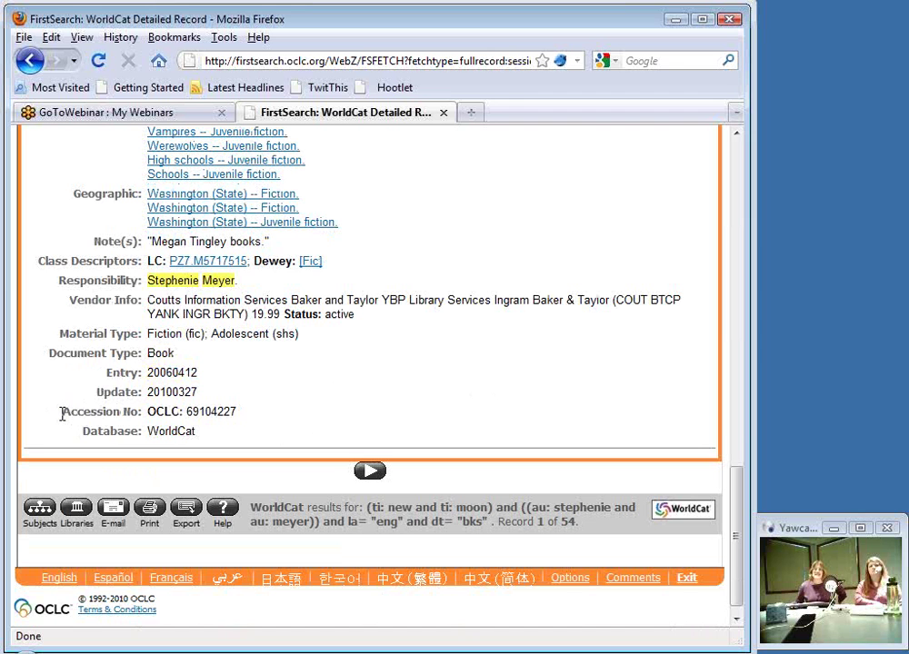
drag(62, 415, 254, 426)
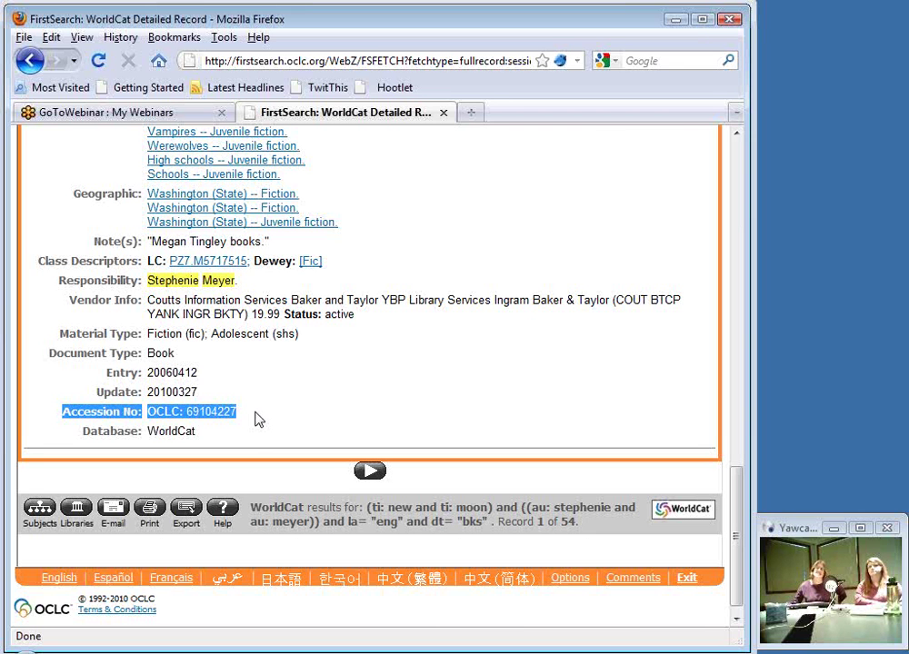
click(257, 419)
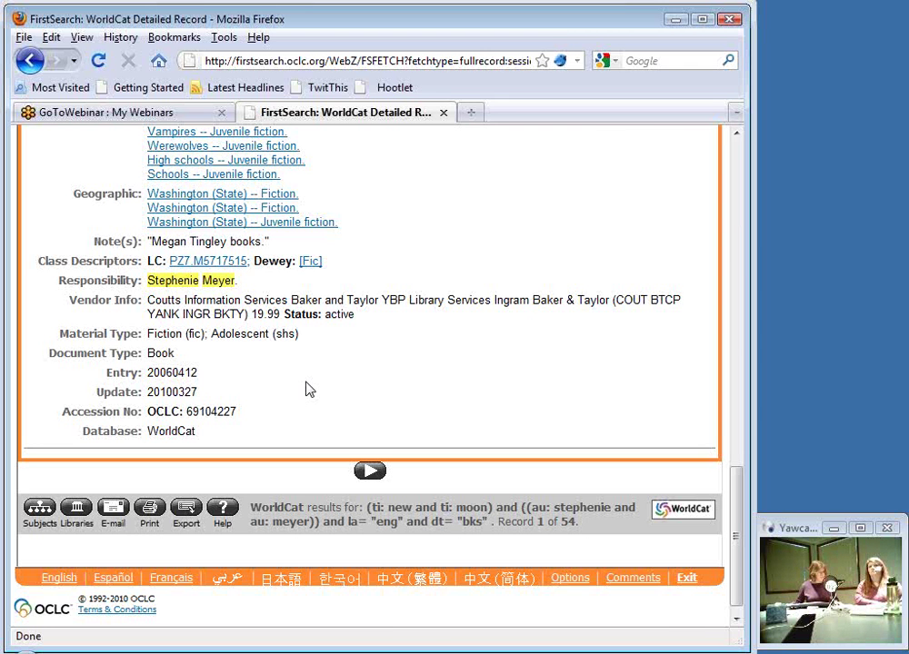
scroll(452, 382, up, 2)
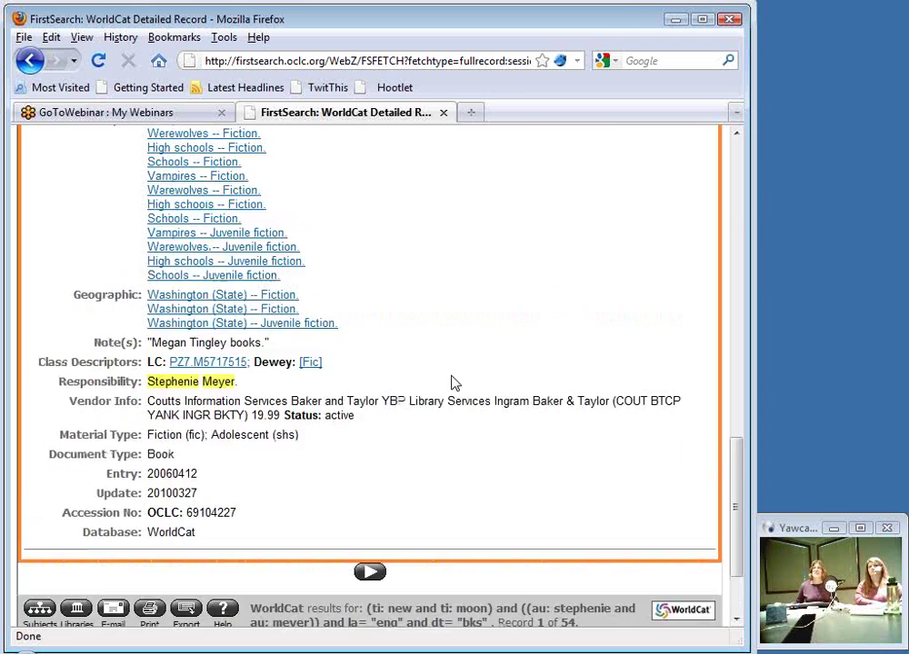
scroll(454, 382, up, 4)
scroll(465, 400, up, 3)
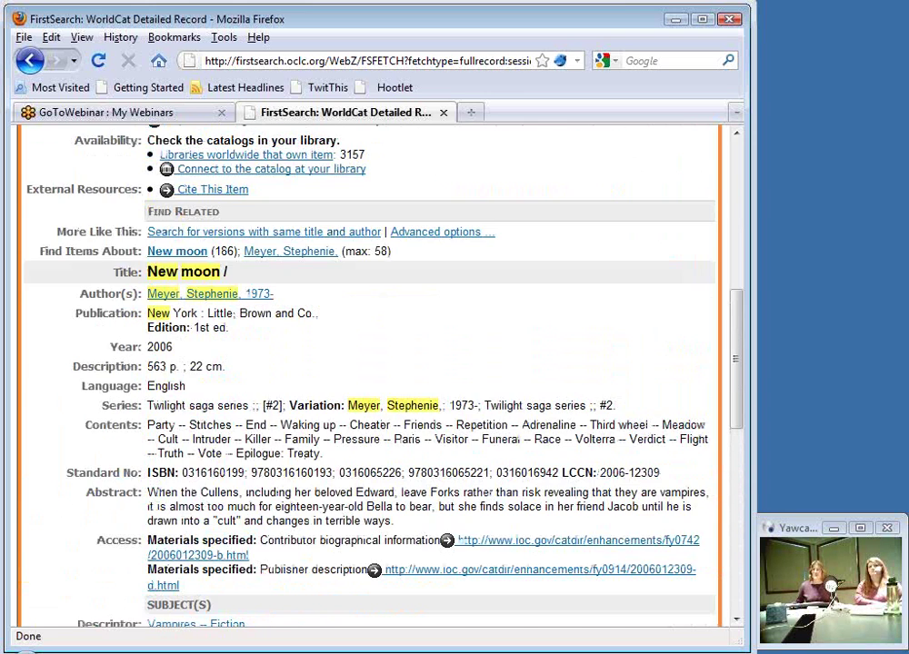
scroll(464, 400, up, 2)
scroll(459, 393, up, 2)
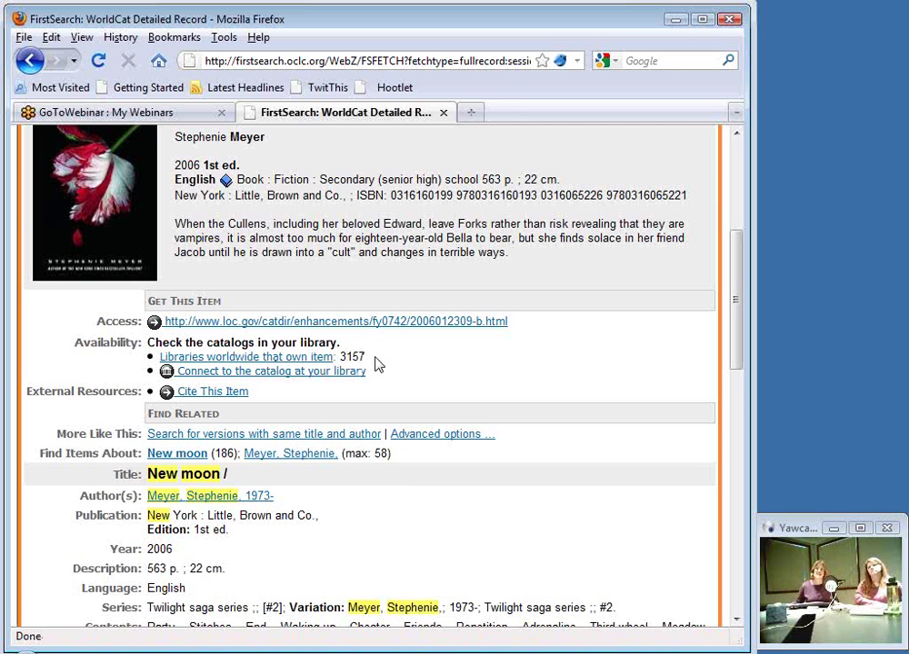
Step: List libraries owning New moon, scroll the Nebraska entries, and open GRAND ISLAND PUB LIBR's catalog
click(212, 358)
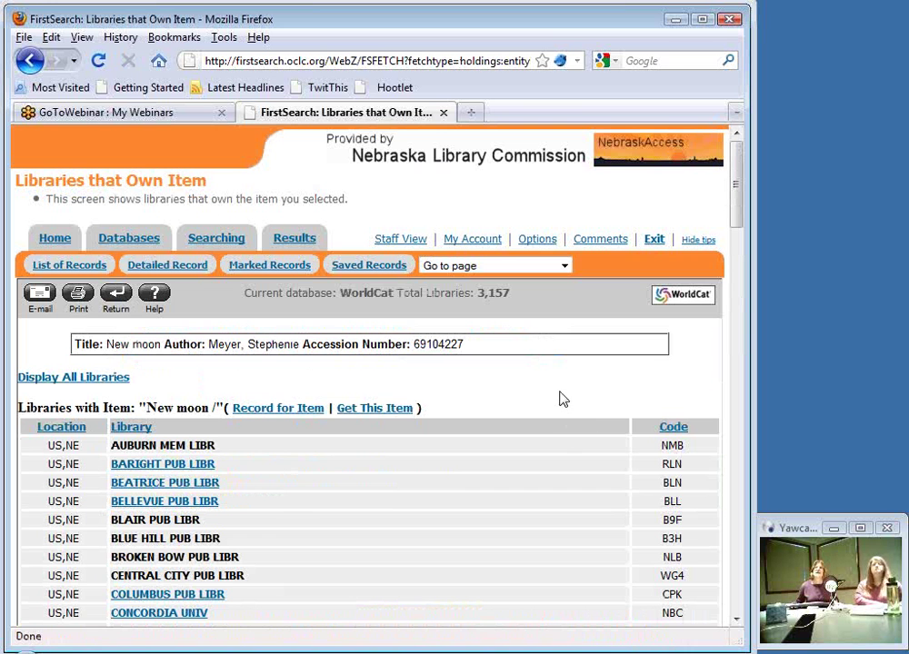
scroll(561, 398, down, 4)
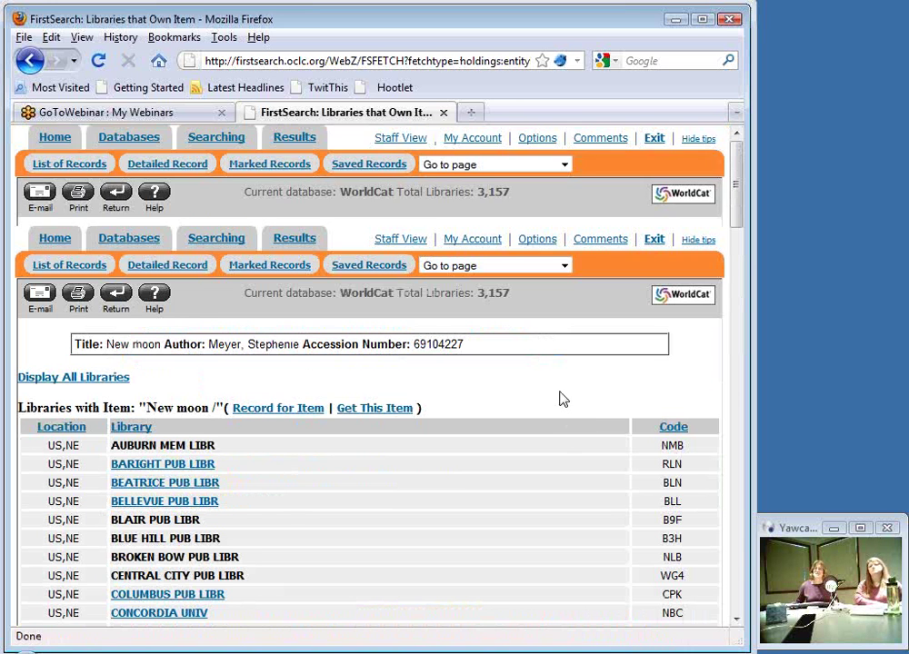
scroll(561, 400, down, 12)
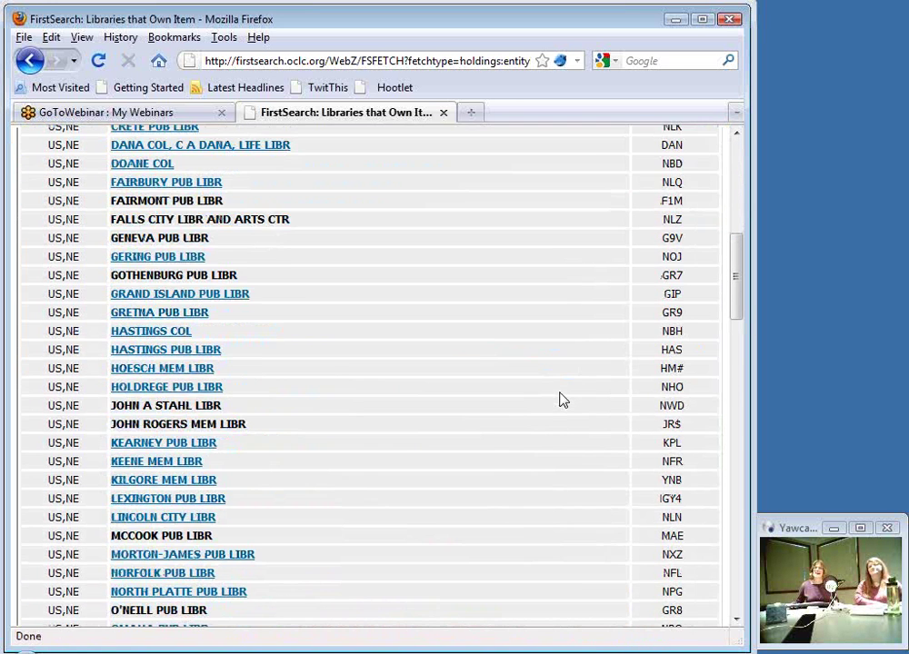
scroll(559, 403, down, 4)
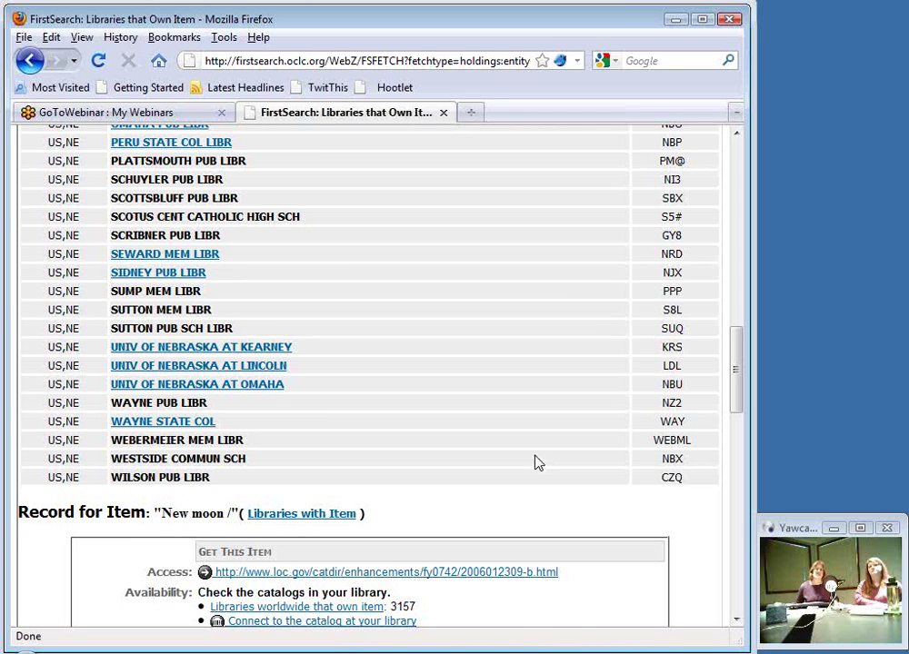
scroll(536, 459, up, 10)
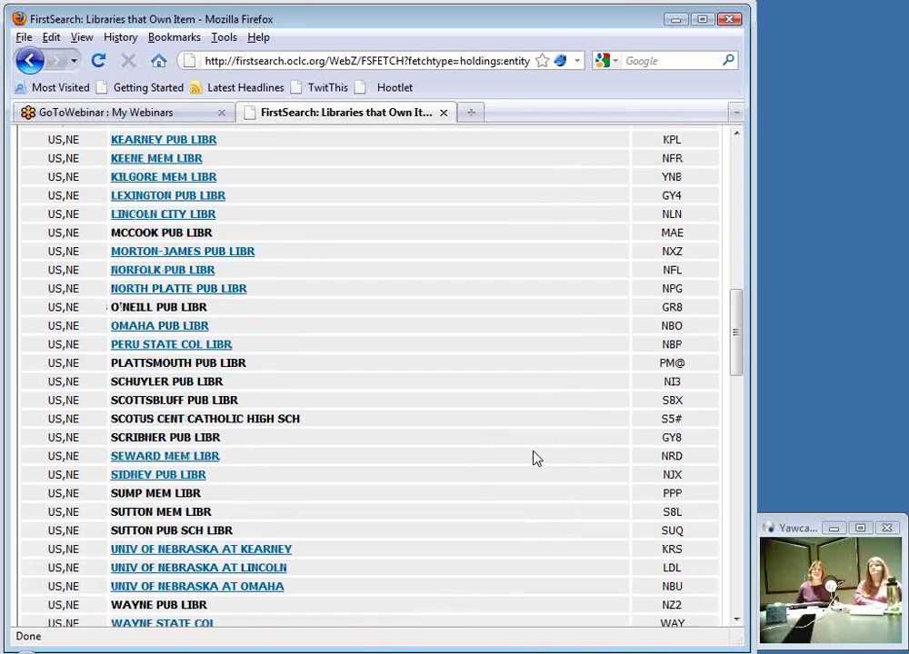
scroll(535, 457, up, 10)
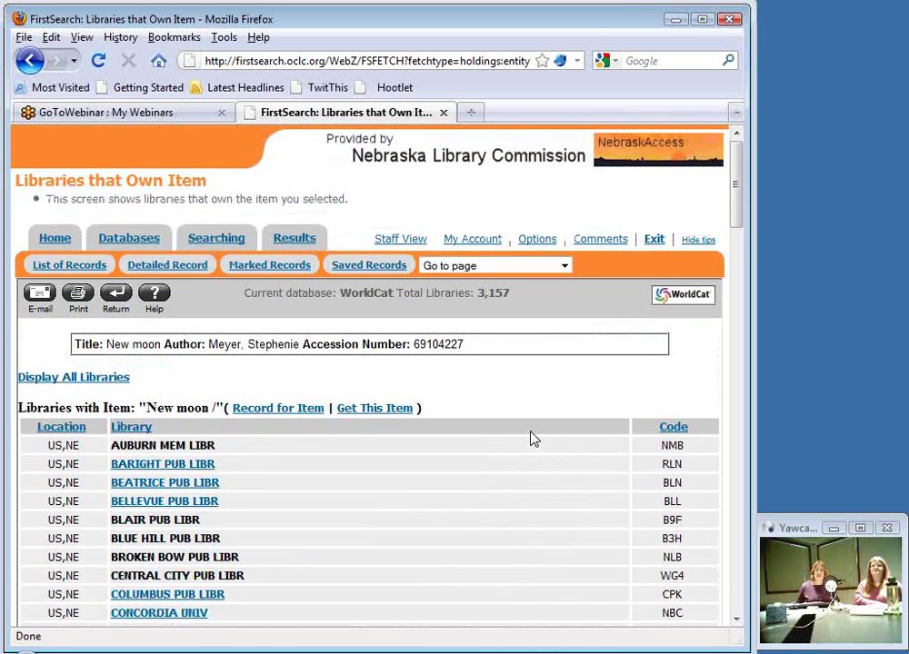
scroll(533, 439, down, 2)
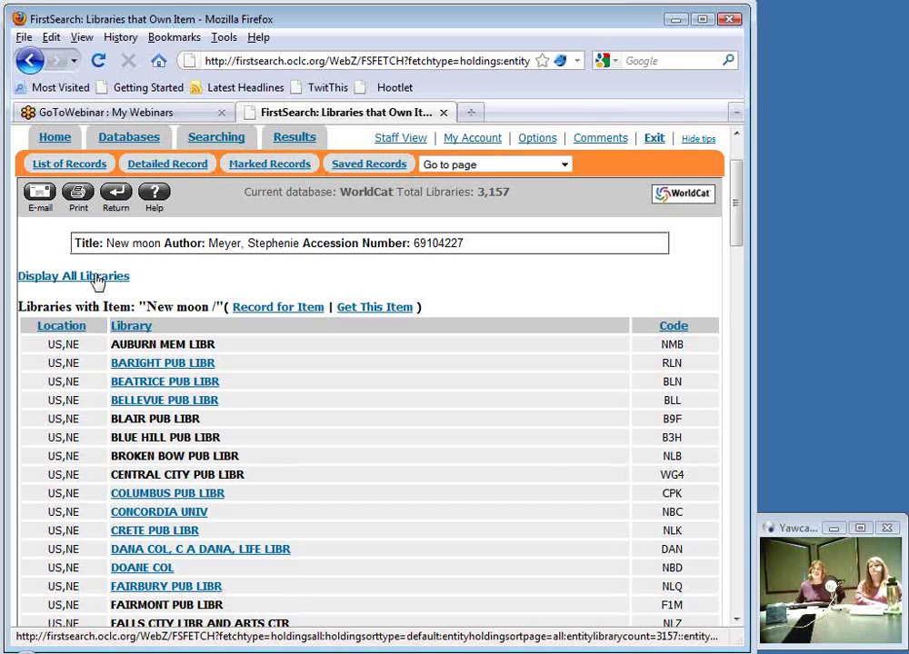
scroll(501, 432, down, 2)
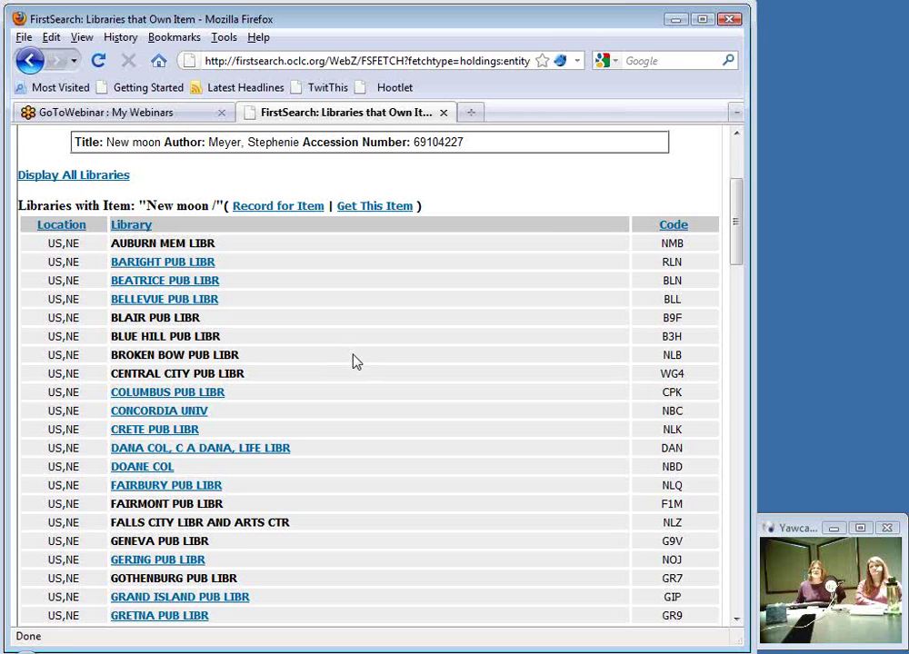
scroll(355, 361, down, 2)
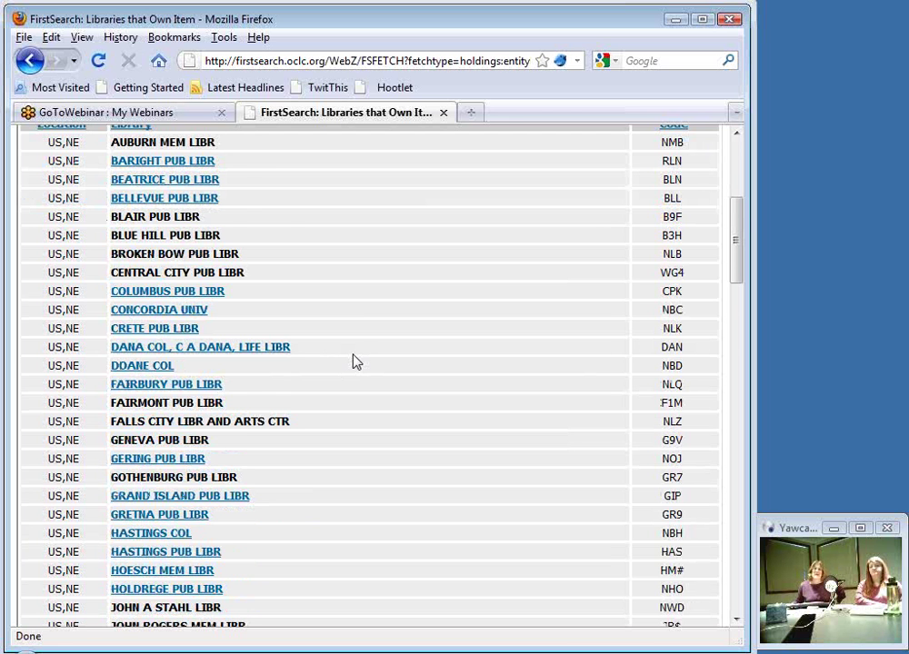
scroll(355, 362, down, 2)
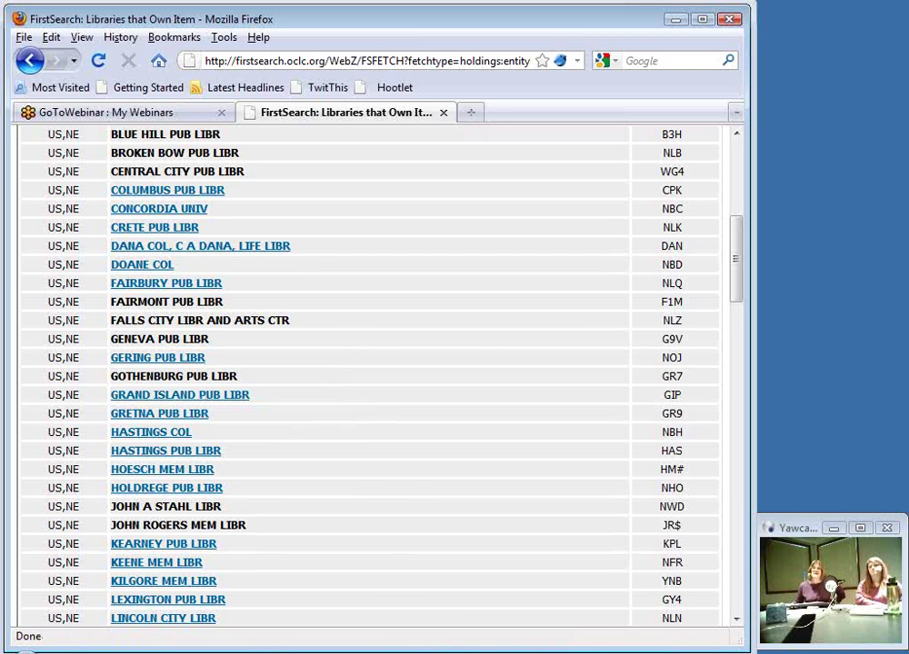
click(135, 400)
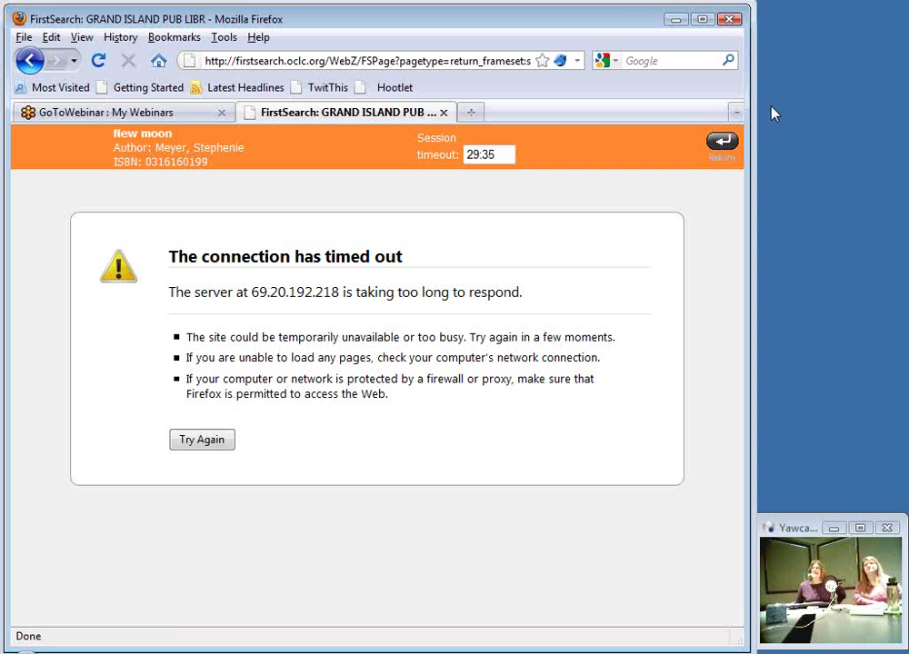
Step: Return from the timed-out page to the Libraries that Own Item list for New moon
click(721, 142)
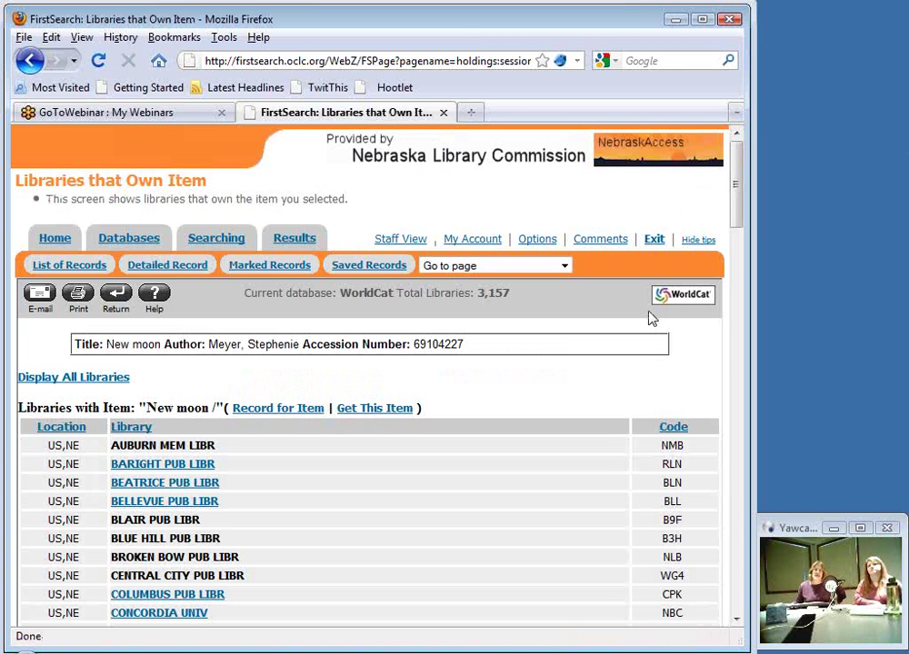
Step: Open Kearney Pub Libr's catalog entry for New moon and review the status of its eight copies
scroll(573, 392, down, 4)
scroll(573, 394, down, 2)
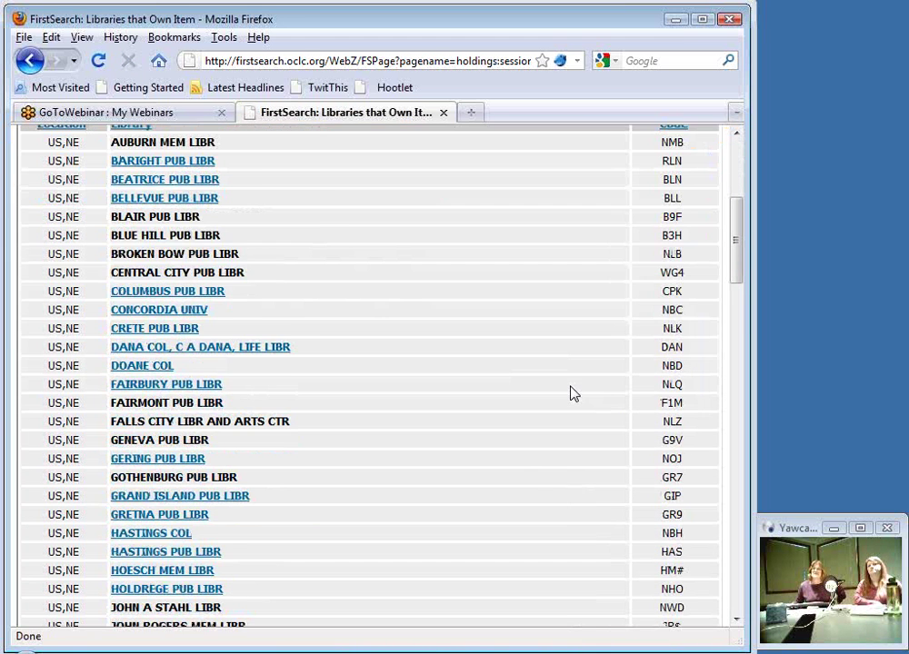
scroll(564, 394, down, 4)
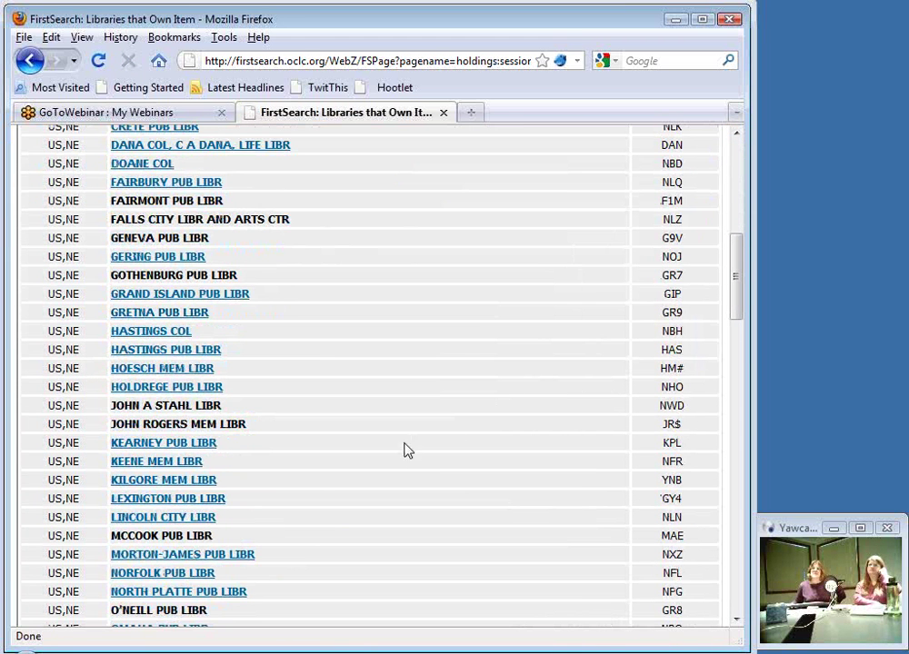
click(181, 445)
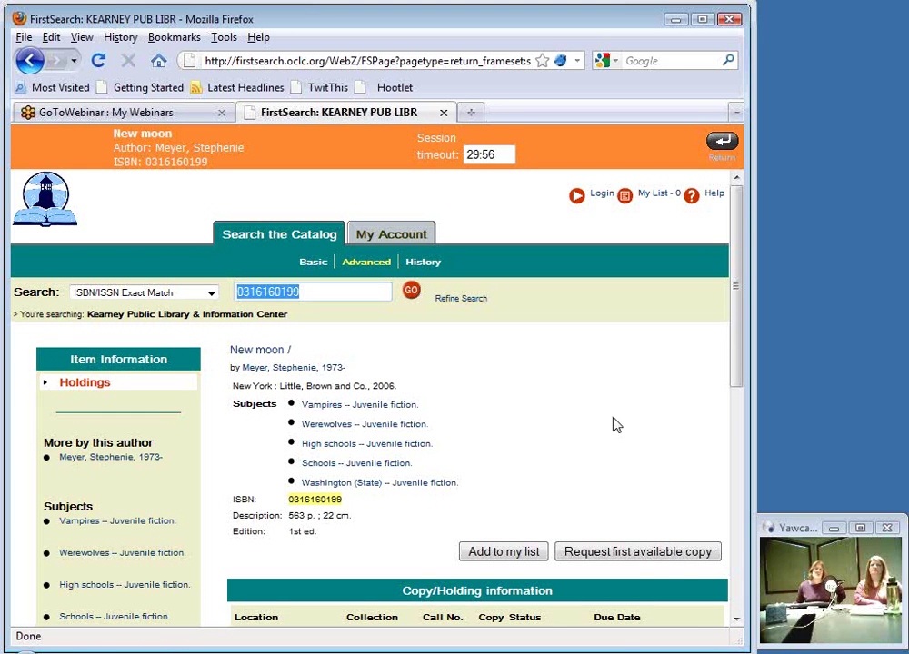
scroll(615, 424, down, 2)
scroll(615, 423, down, 2)
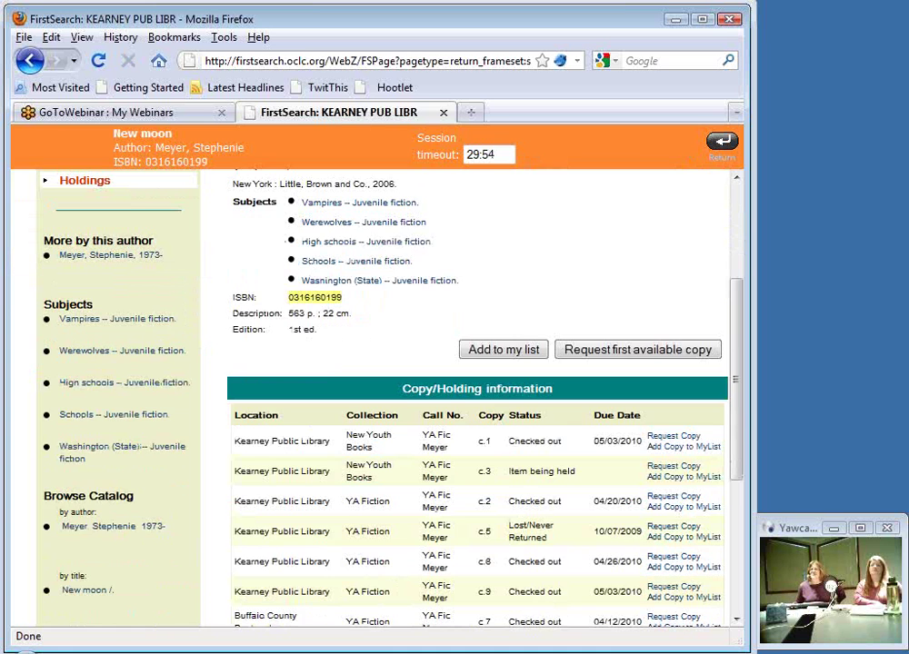
scroll(615, 424, down, 2)
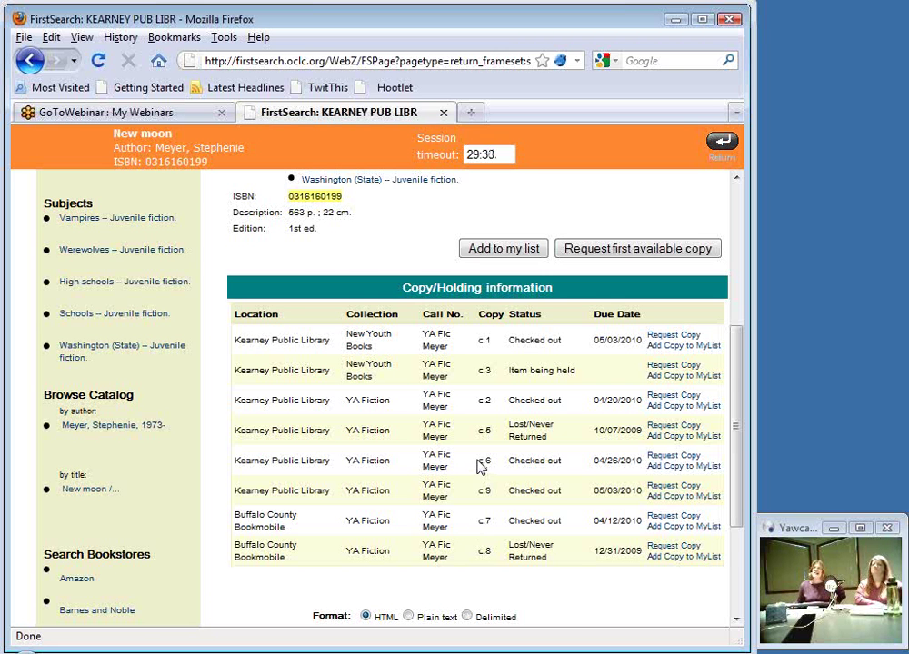
scroll(479, 466, up, 2)
scroll(479, 467, up, 2)
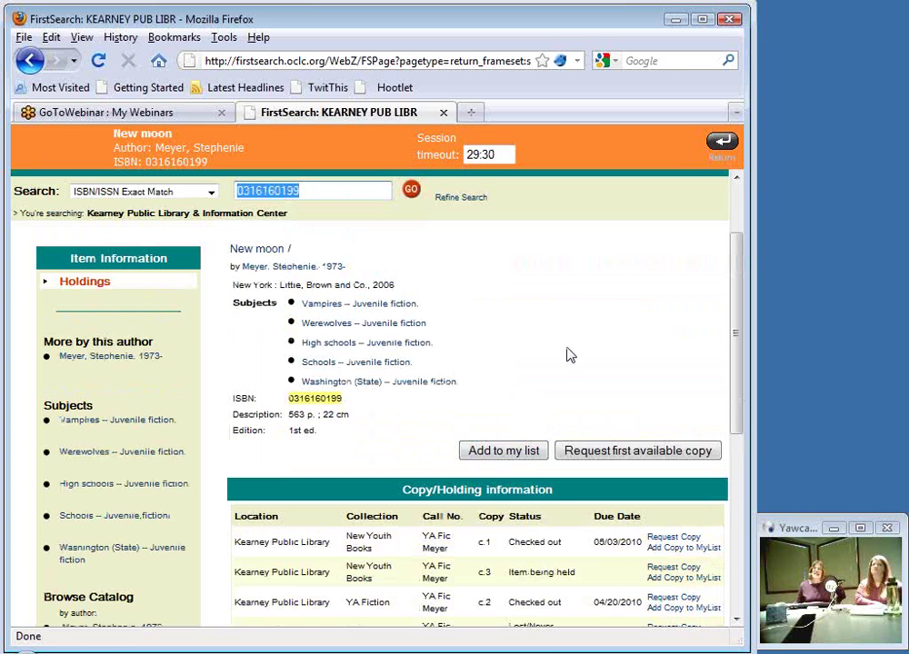
Step: Return to the libraries owning New moon, then back to the Advanced Search form
click(720, 143)
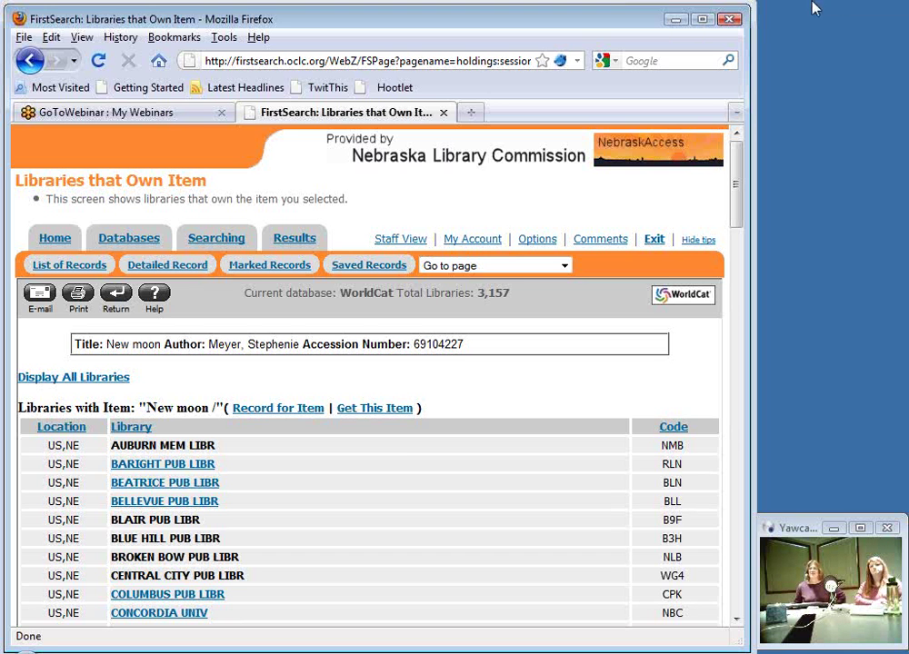
click(233, 239)
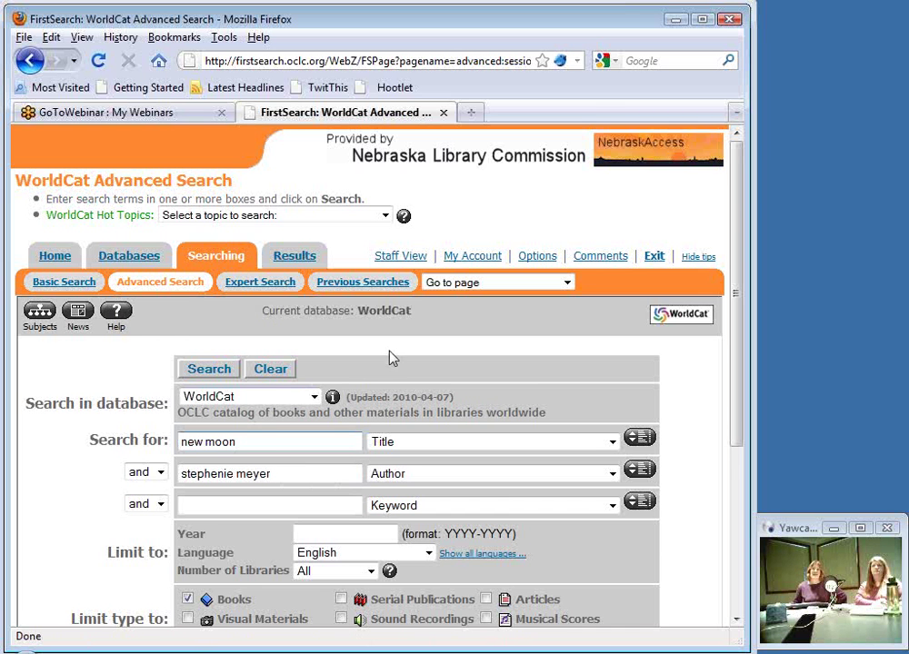
Step: Clear the New moon title, author and limits, then move to an empty Basic Search form
scroll(381, 584, down, 2)
scroll(380, 585, down, 2)
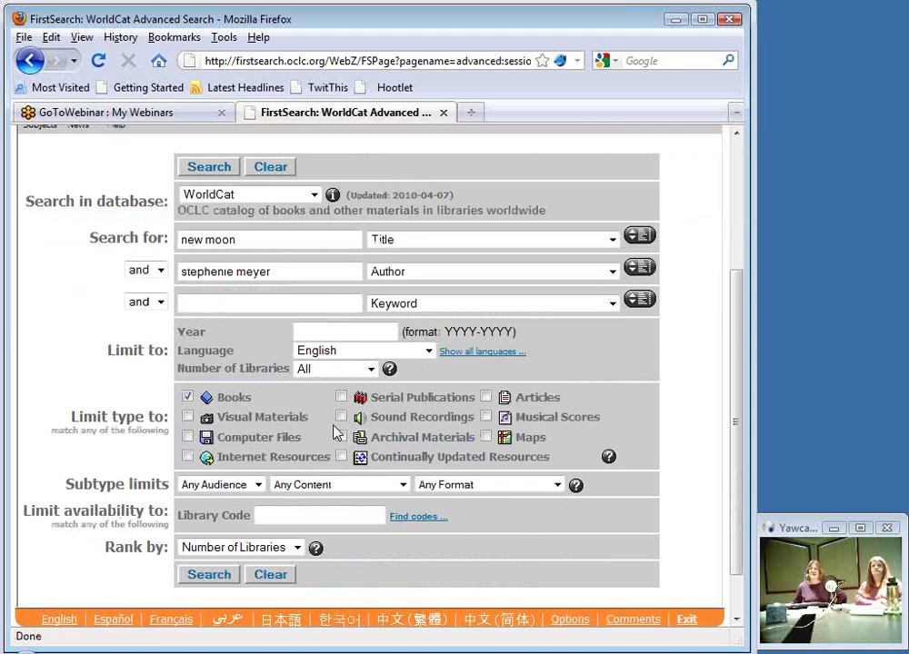
scroll(336, 433, up, 4)
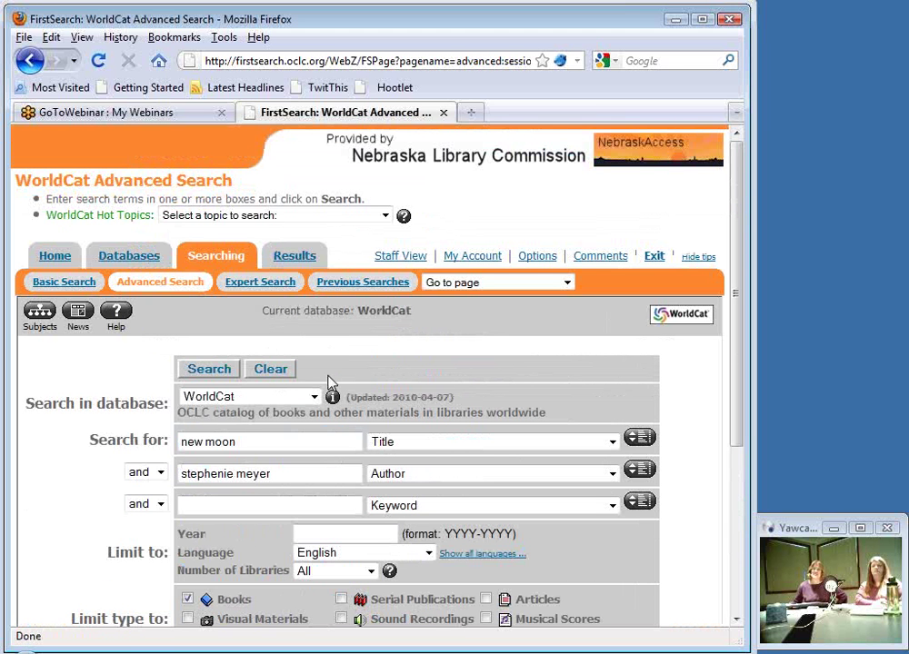
click(273, 371)
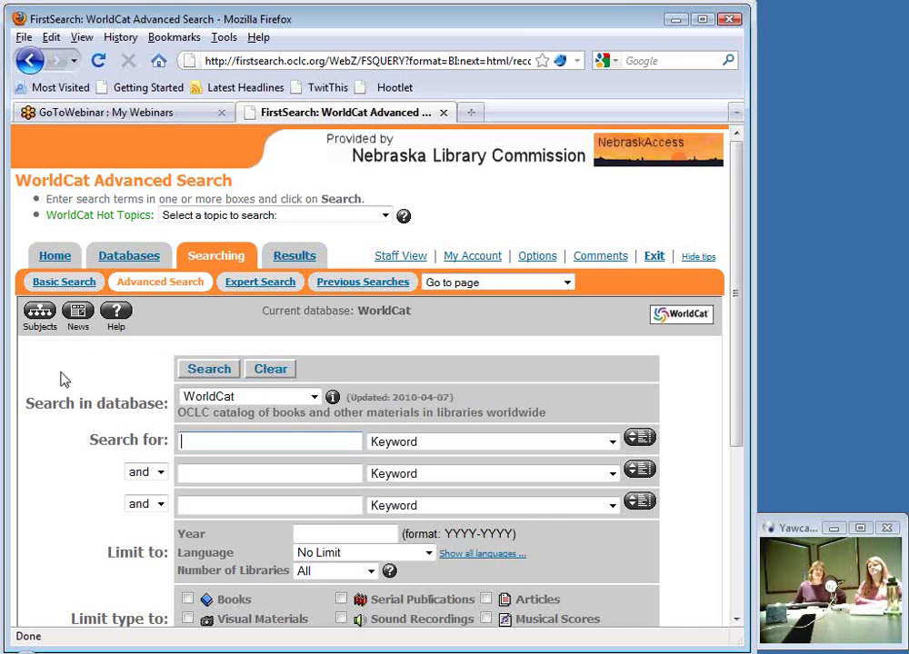
click(64, 282)
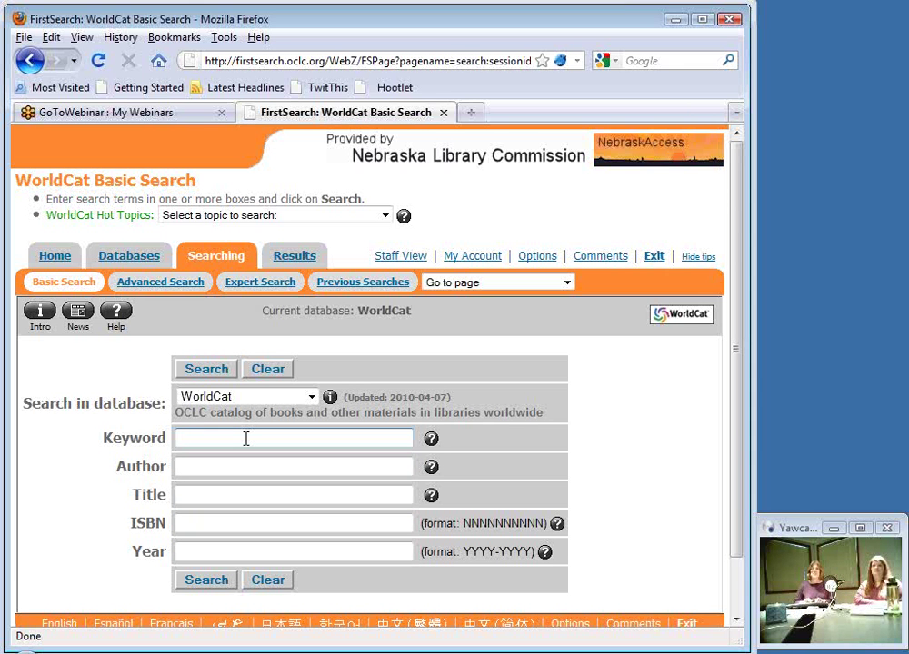
Step: Run a basic keyword search for 'spies', returning 28,657 records
text(s)
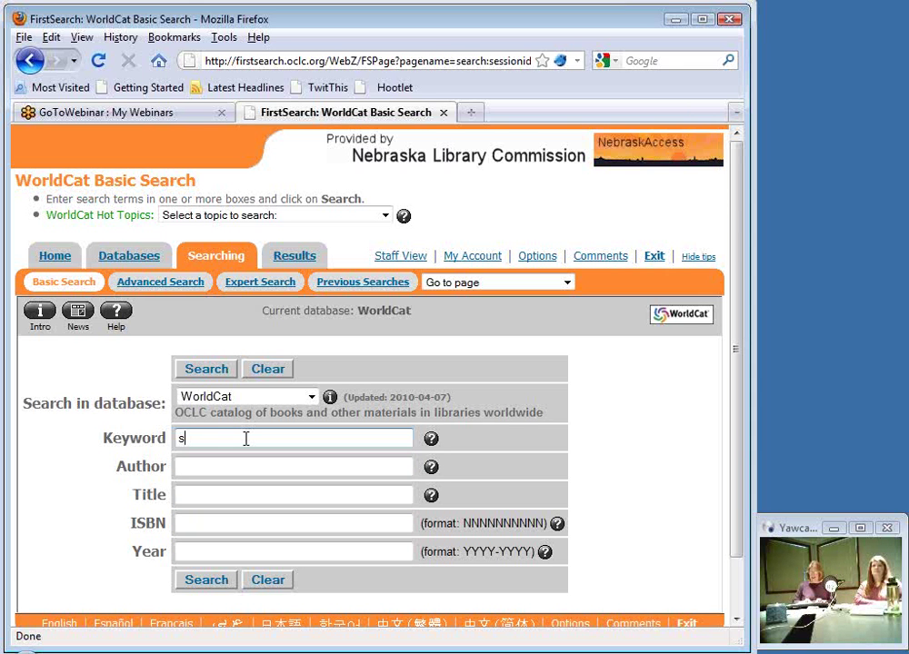
text(pies)
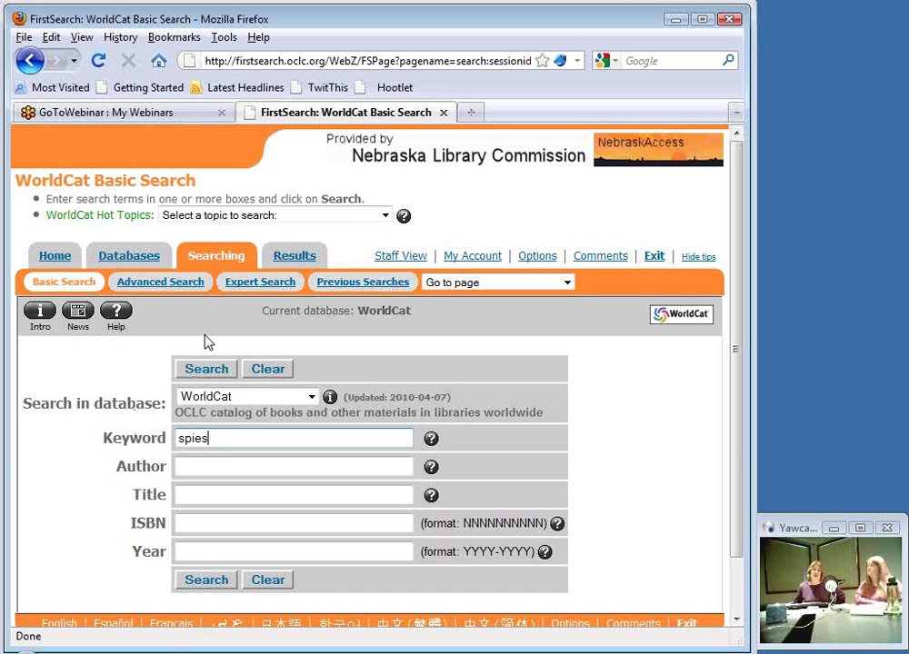
click(209, 373)
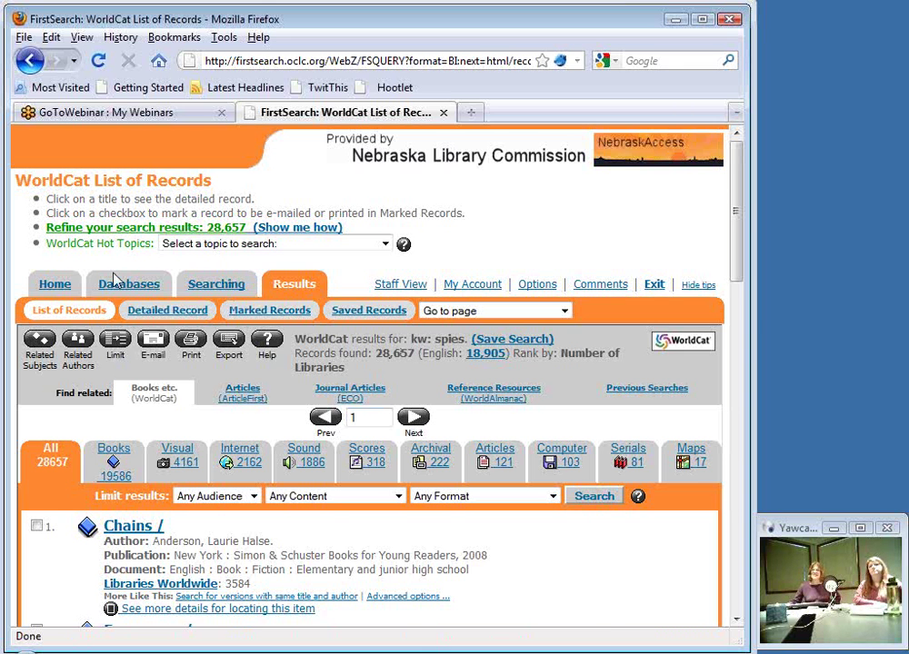
click(228, 285)
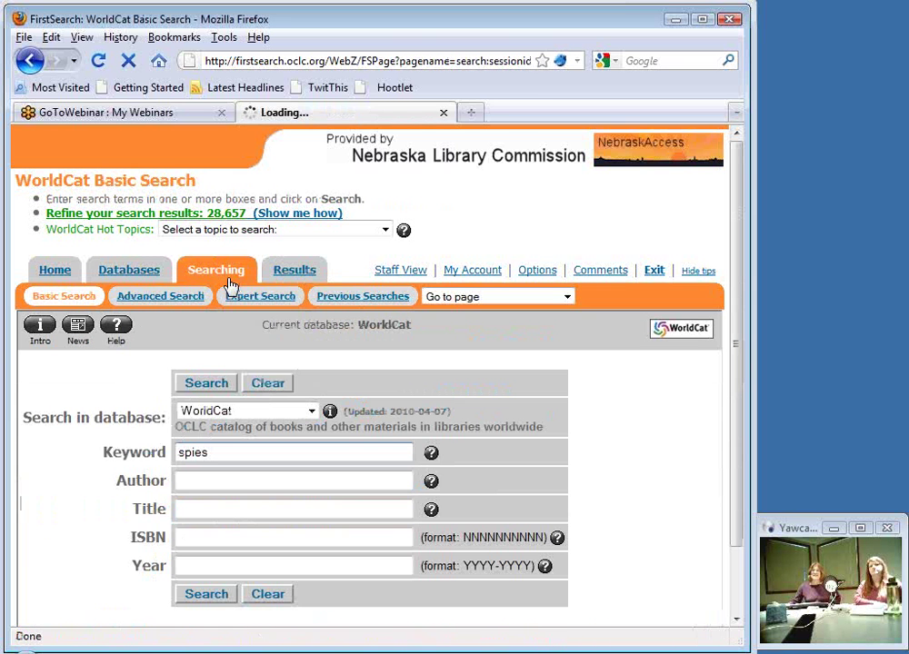
Step: Search 'spies' with the Subject index on a cleared Advanced Search form, getting 12,452 records
click(155, 297)
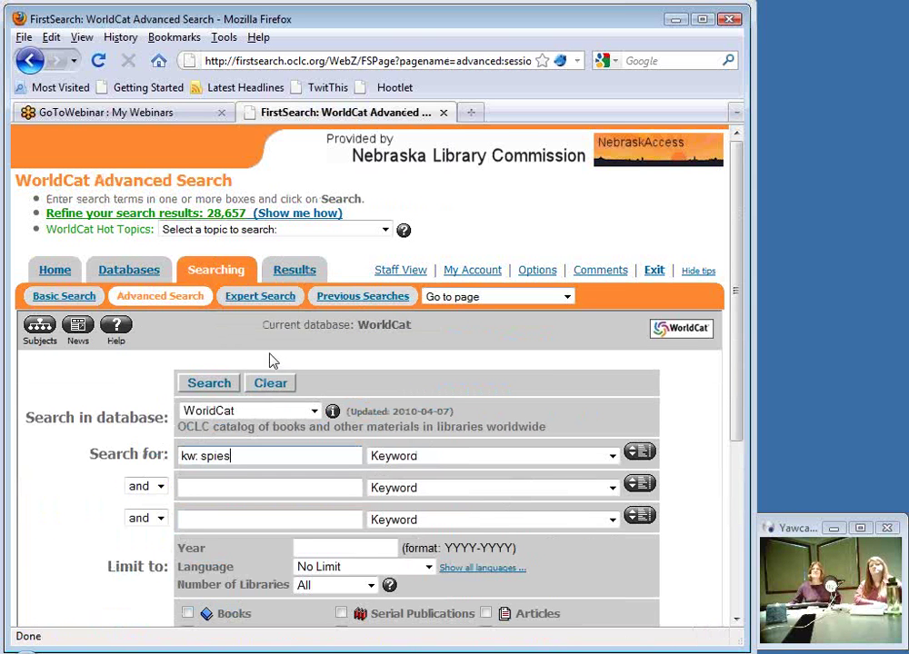
click(270, 383)
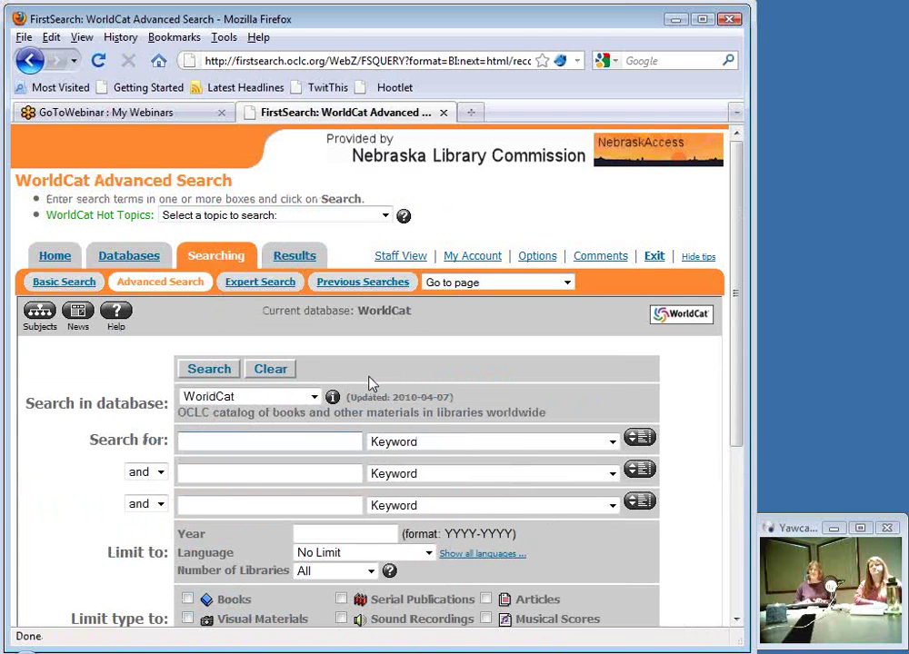
text(spies)
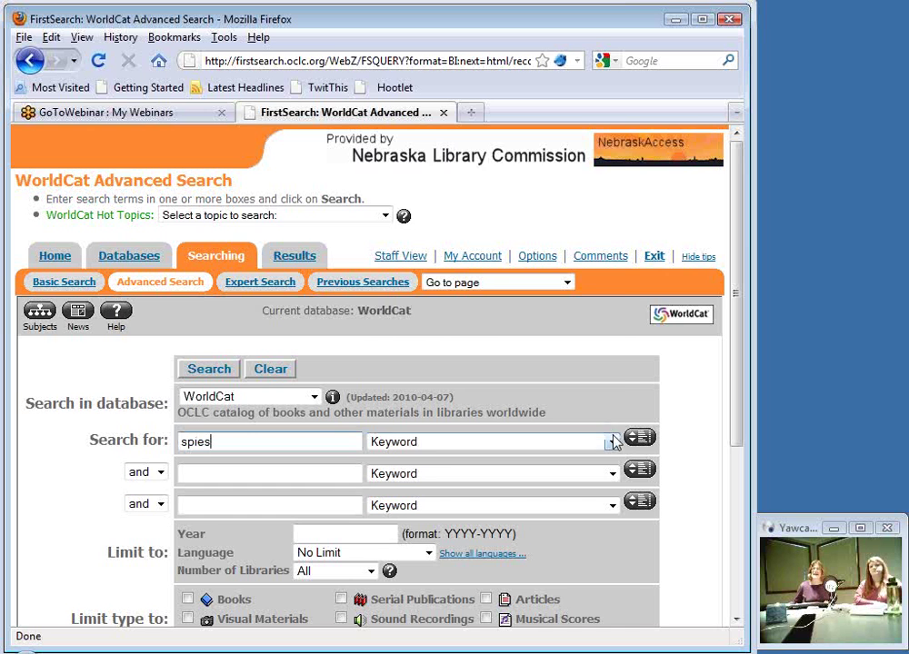
click(612, 443)
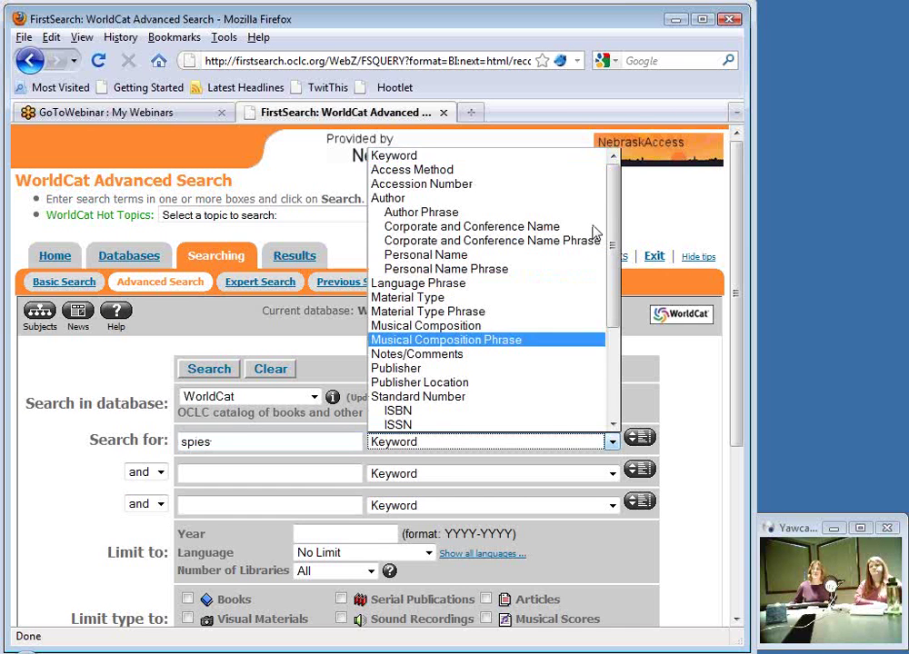
drag(616, 197, 628, 325)
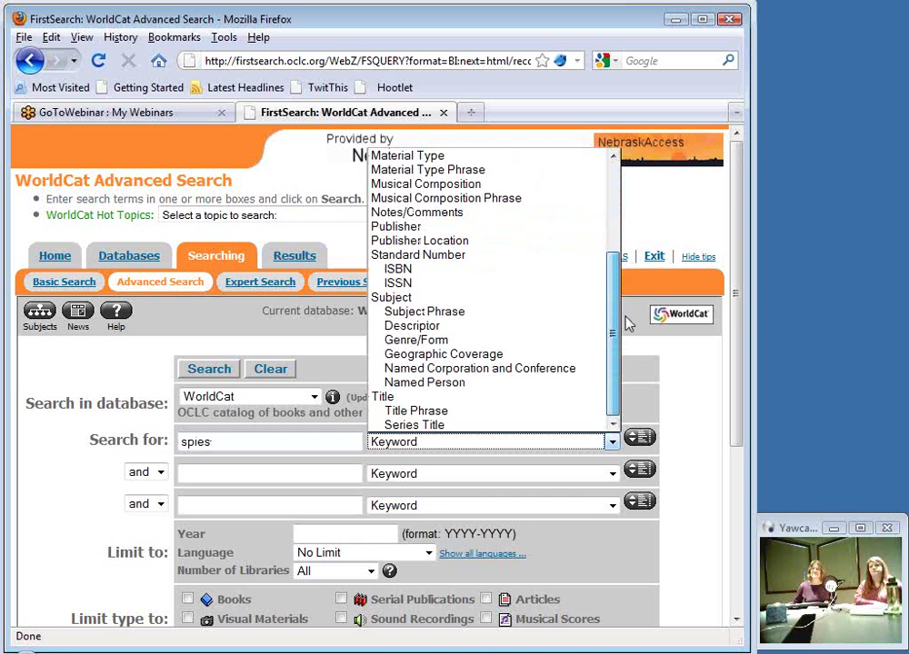
click(405, 298)
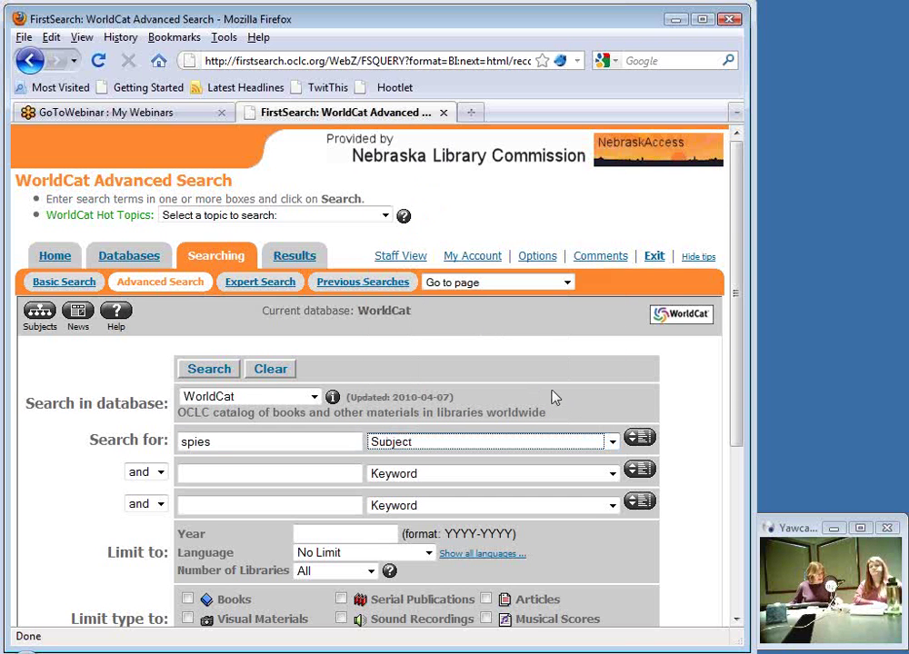
click(209, 372)
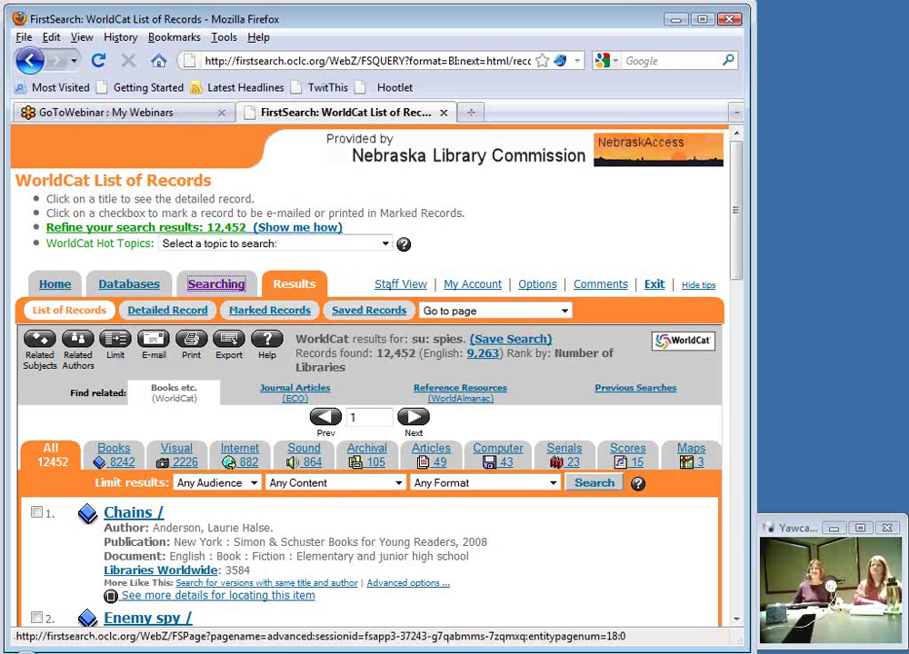
click(385, 284)
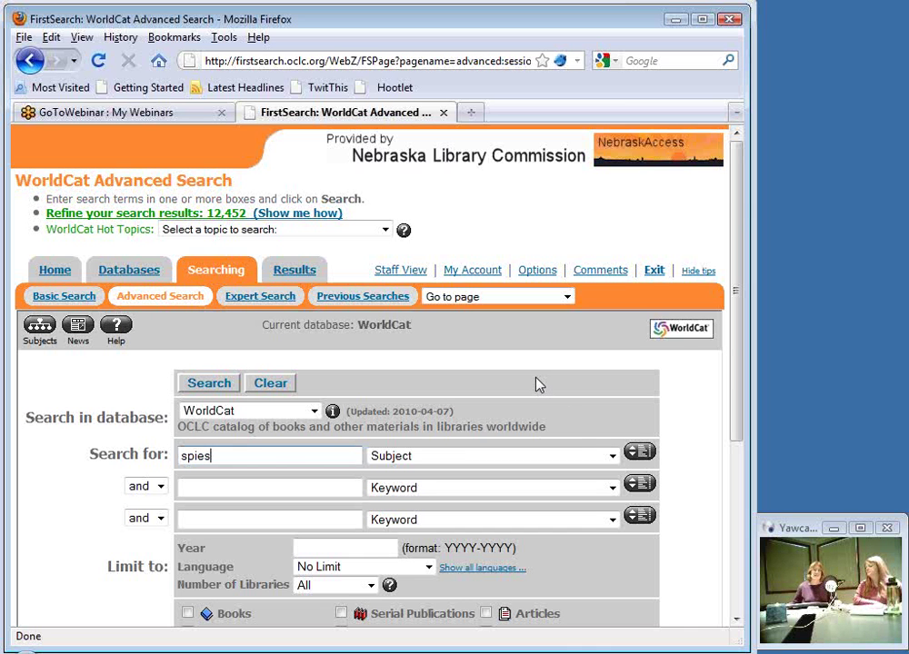
Step: Scroll to the limits and open the Language list for the spies subject search
scroll(536, 385, down, 2)
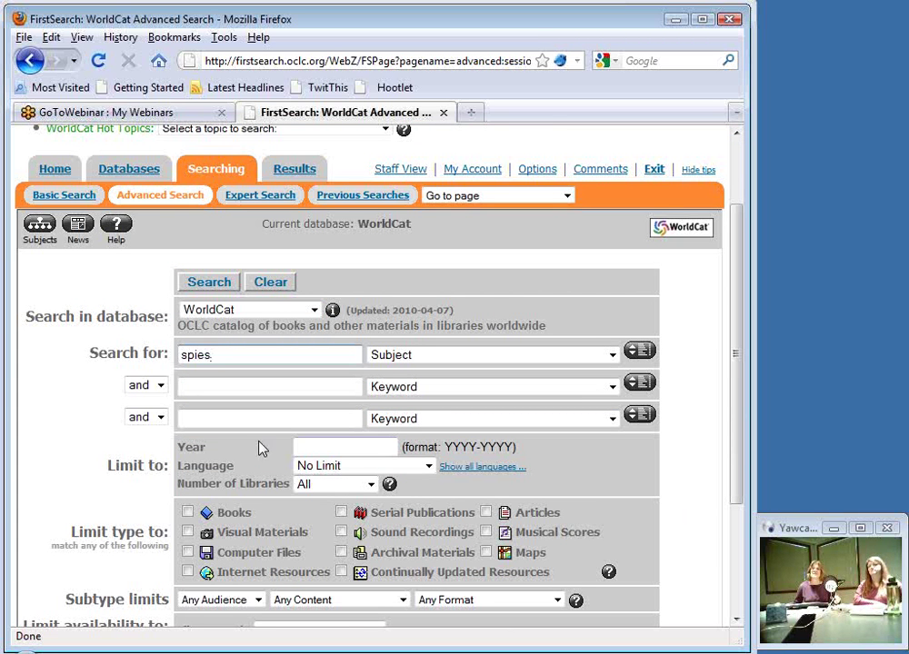
click(426, 469)
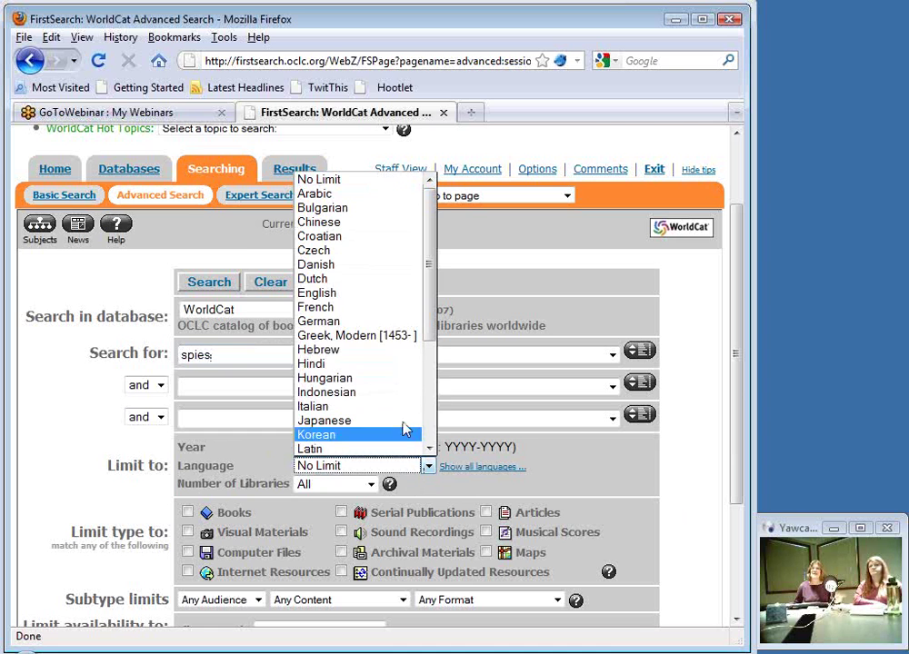
Step: Limit the spies search to English, Books only, and not Juvenile audience
click(343, 294)
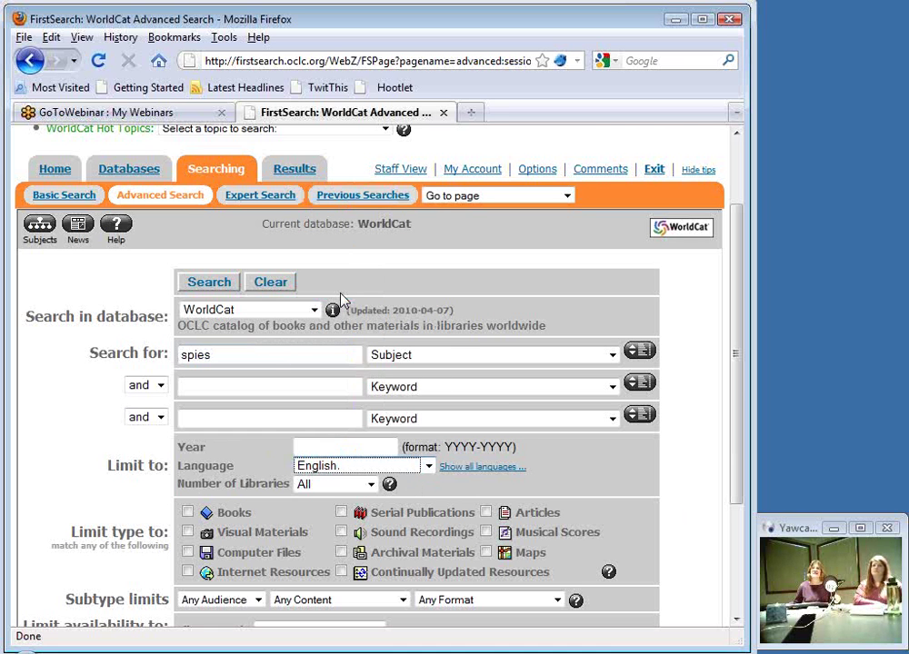
click(187, 514)
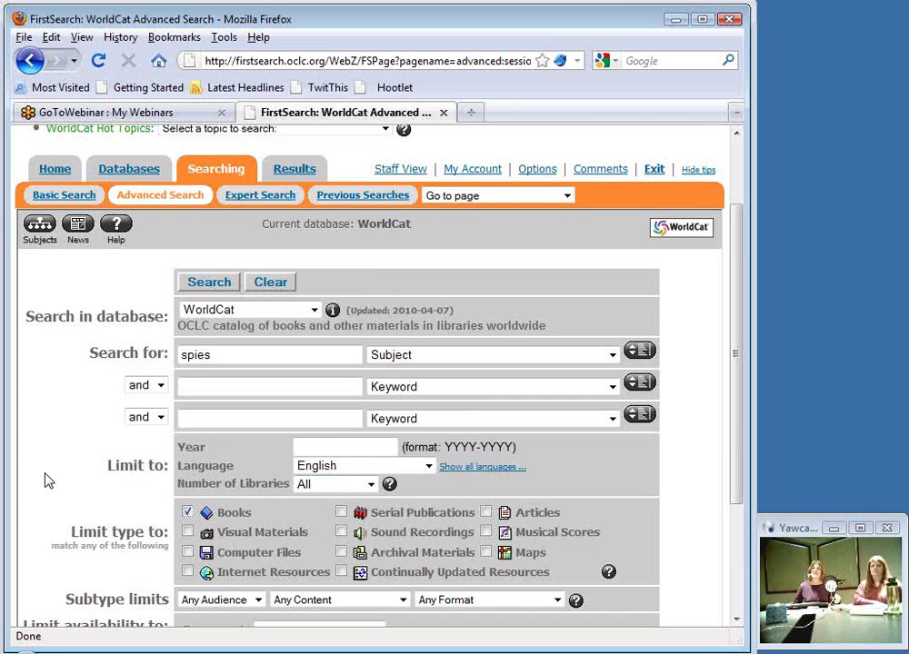
scroll(48, 480, down, 2)
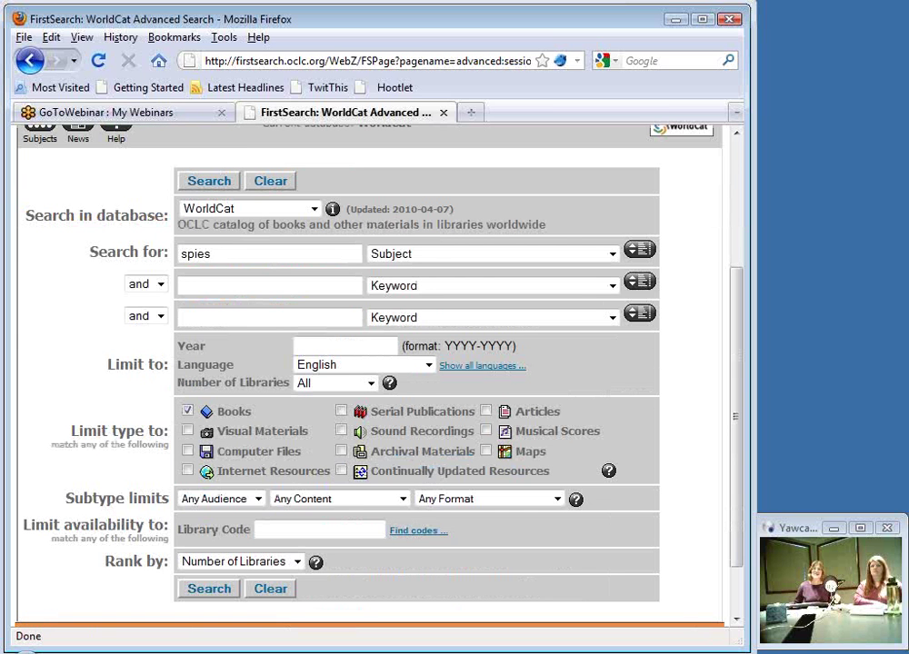
click(258, 499)
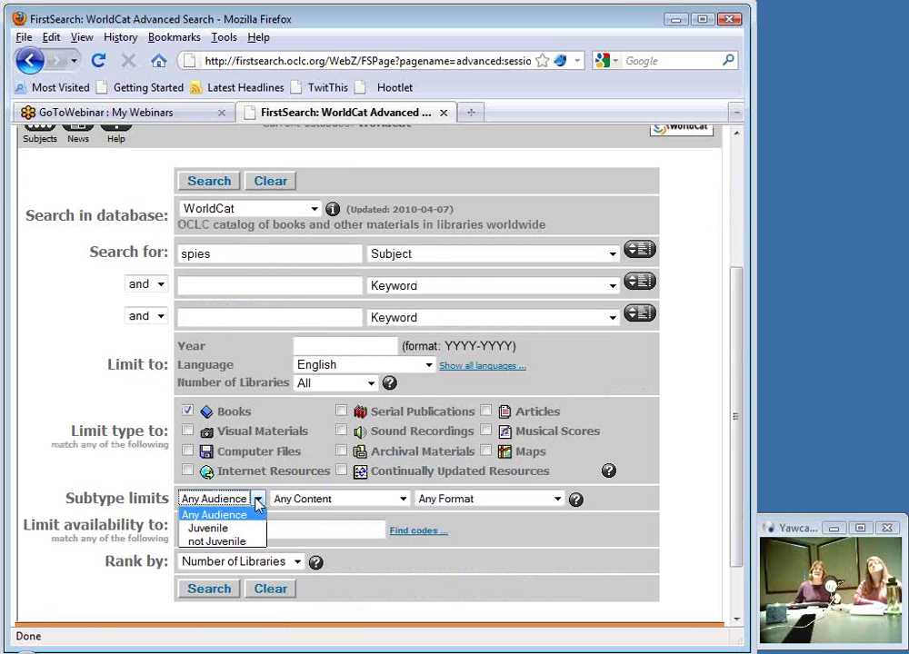
click(234, 542)
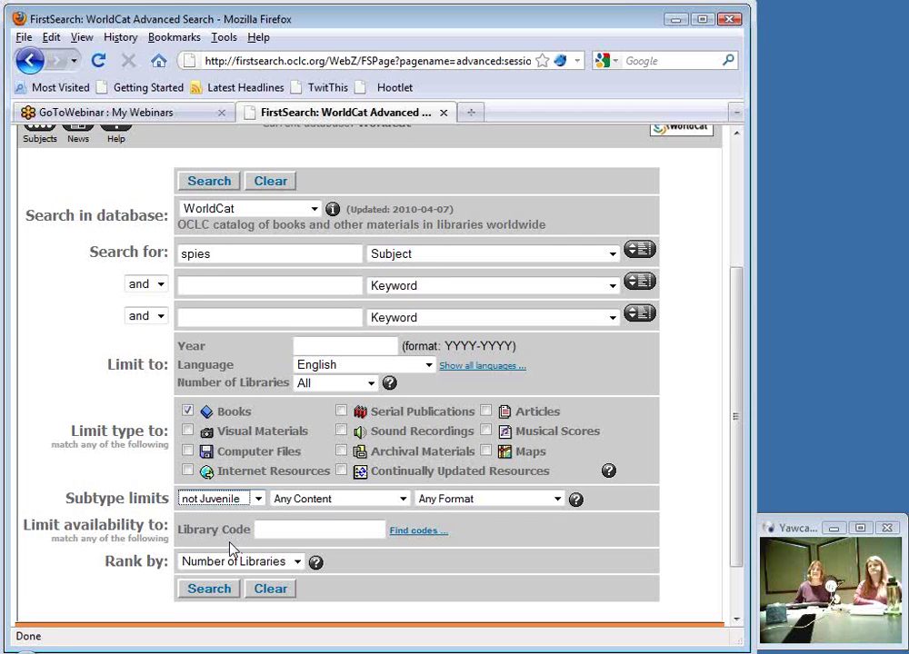
click(402, 499)
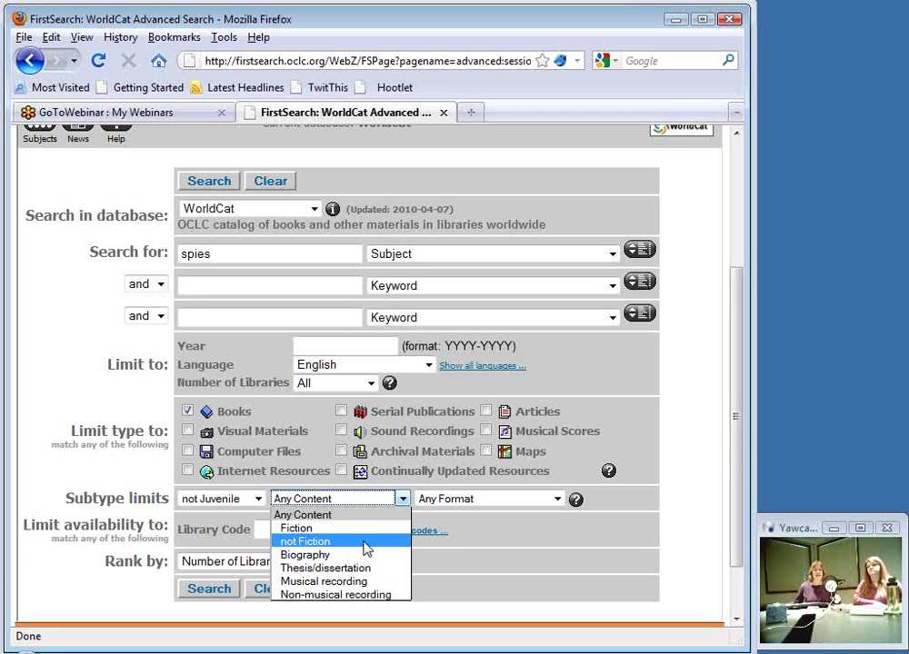
Step: Add a Biography content limit and run the search, narrowing results to 1,253 records
click(313, 555)
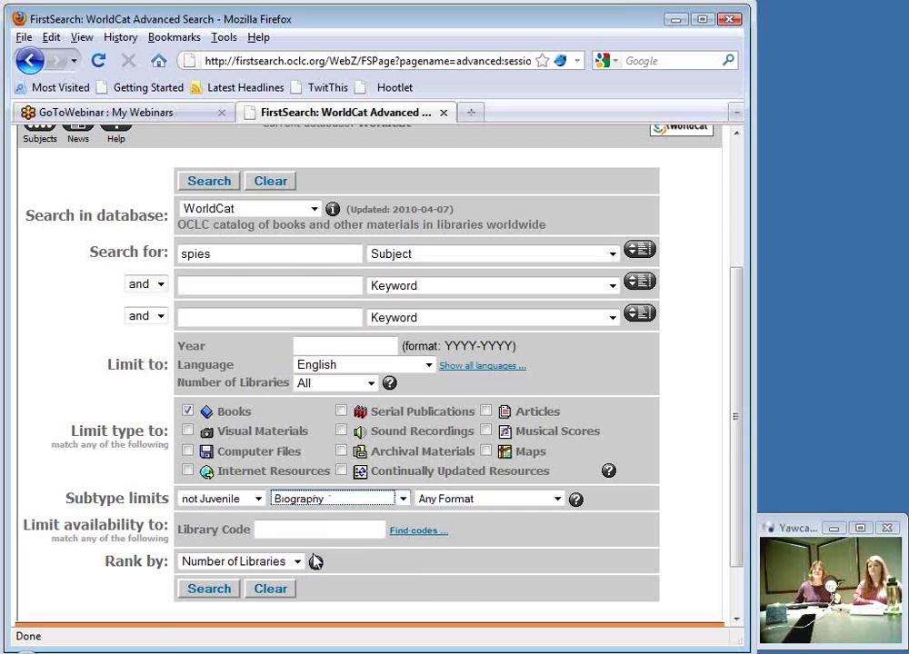
click(202, 589)
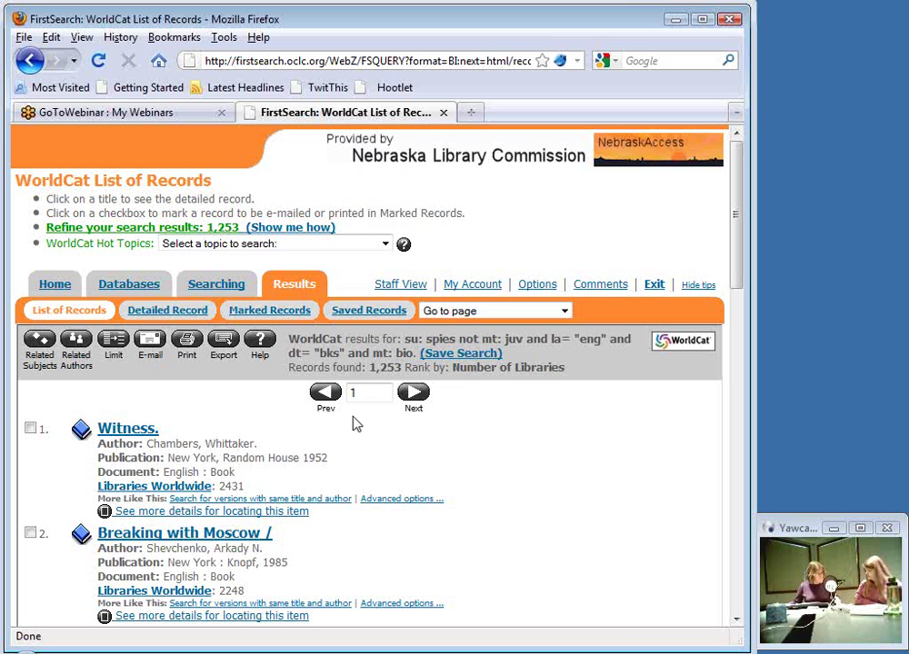
click(232, 288)
Step: Enter '1995-' as the publication Year limit on the spies subject search
scroll(336, 409, down, 2)
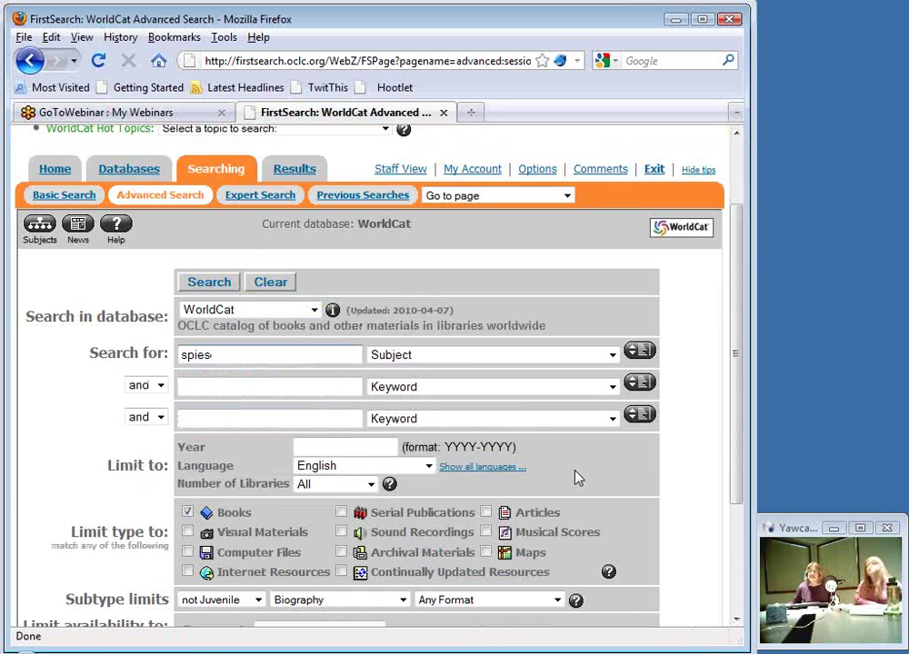
scroll(574, 479, down, 2)
text(,)
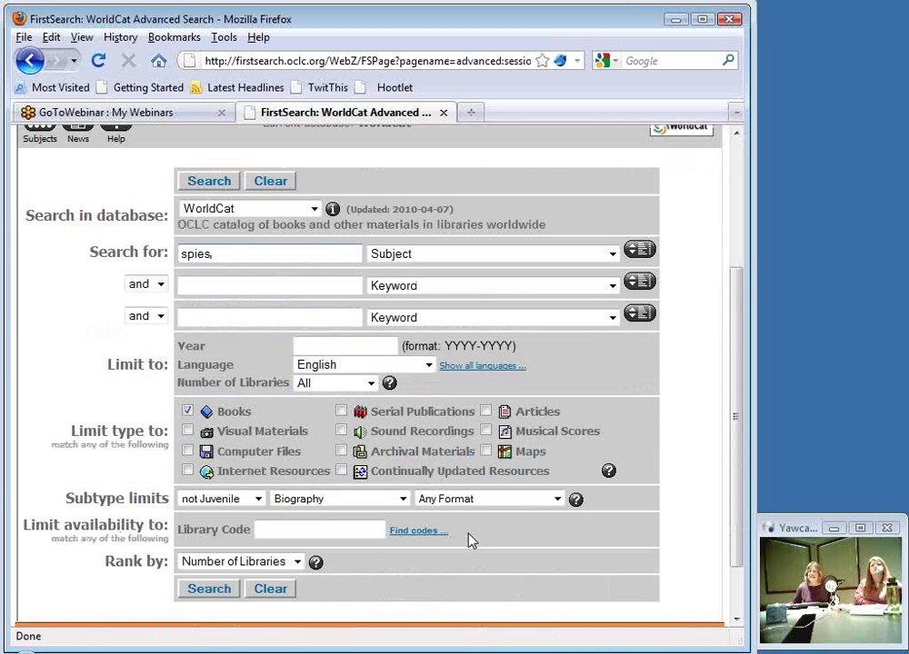
key(BackSpace)
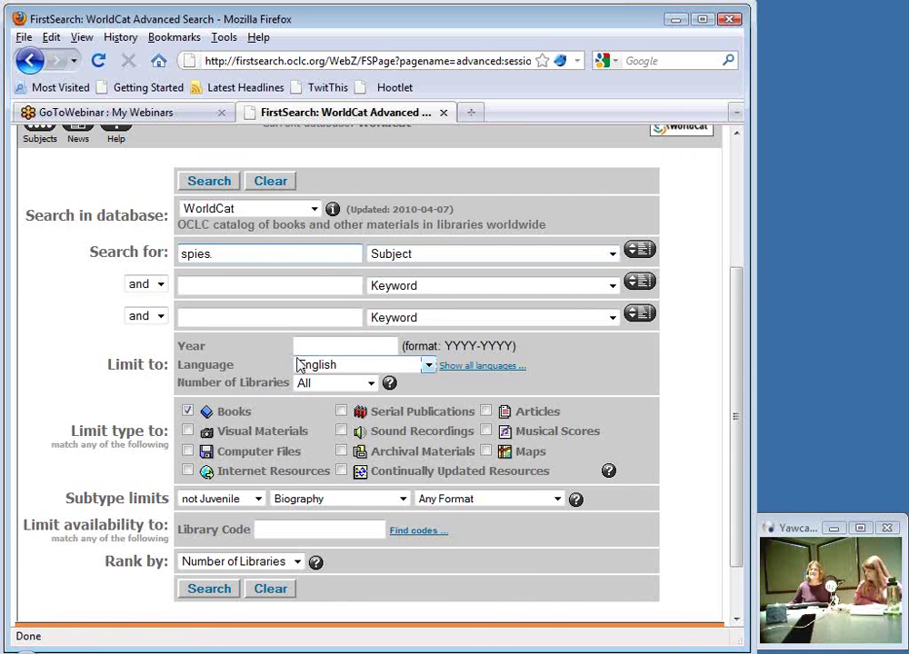
text(,)
click(373, 343)
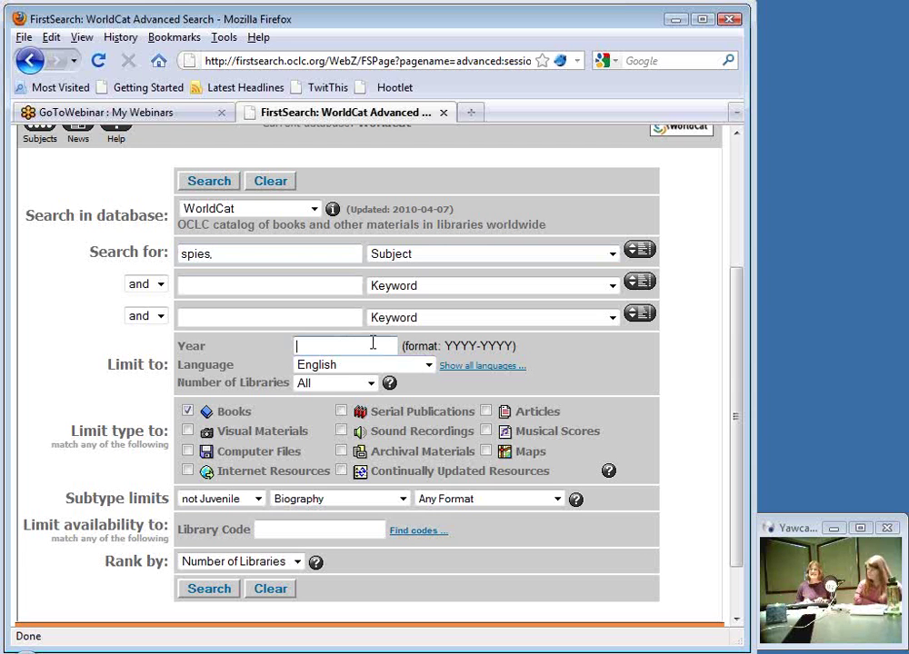
text(1995)
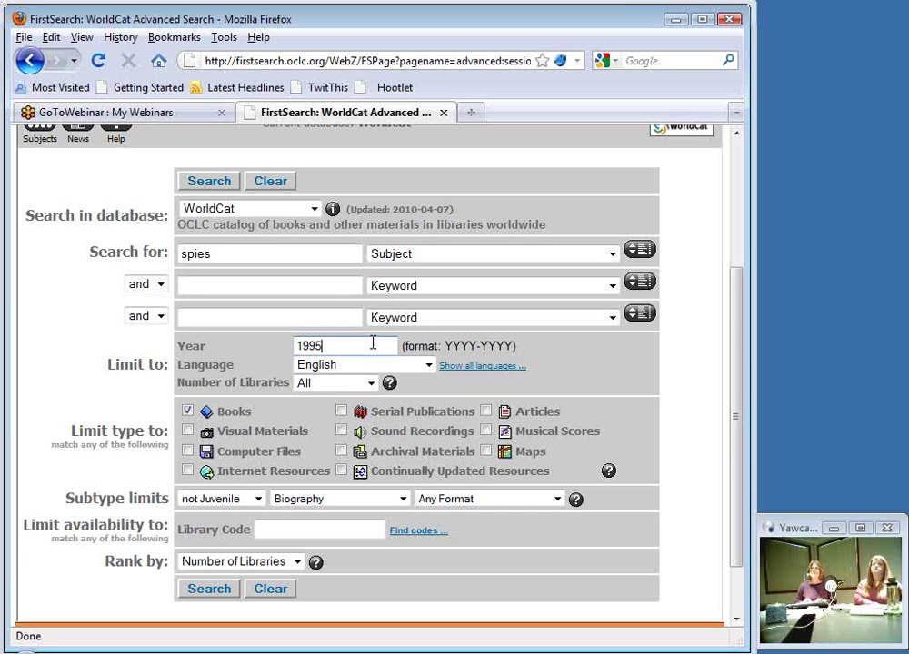
text(-)
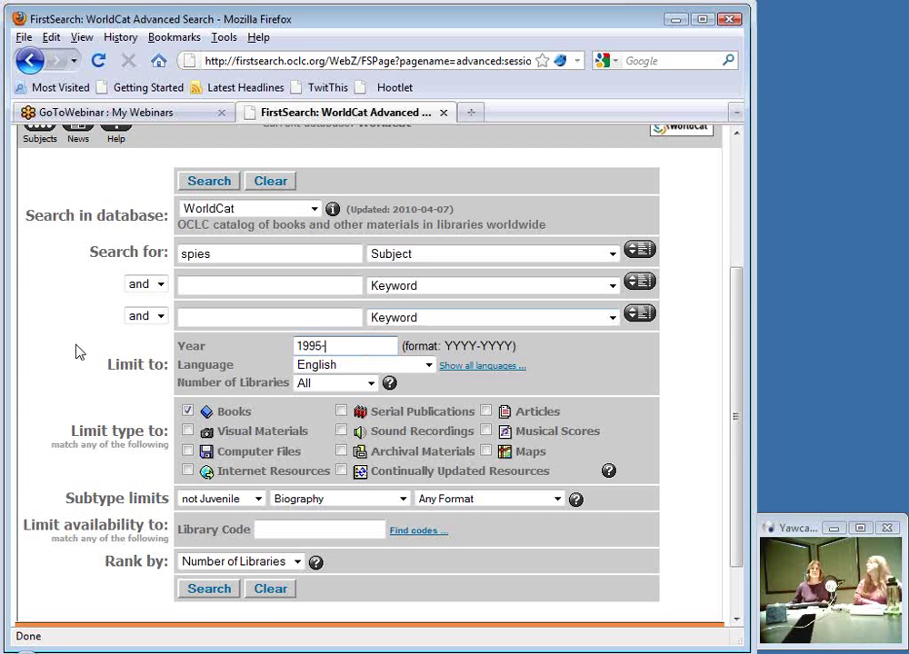
Step: Run the year-limited search and browse the 680 results, led by The bureau and the mole
click(210, 588)
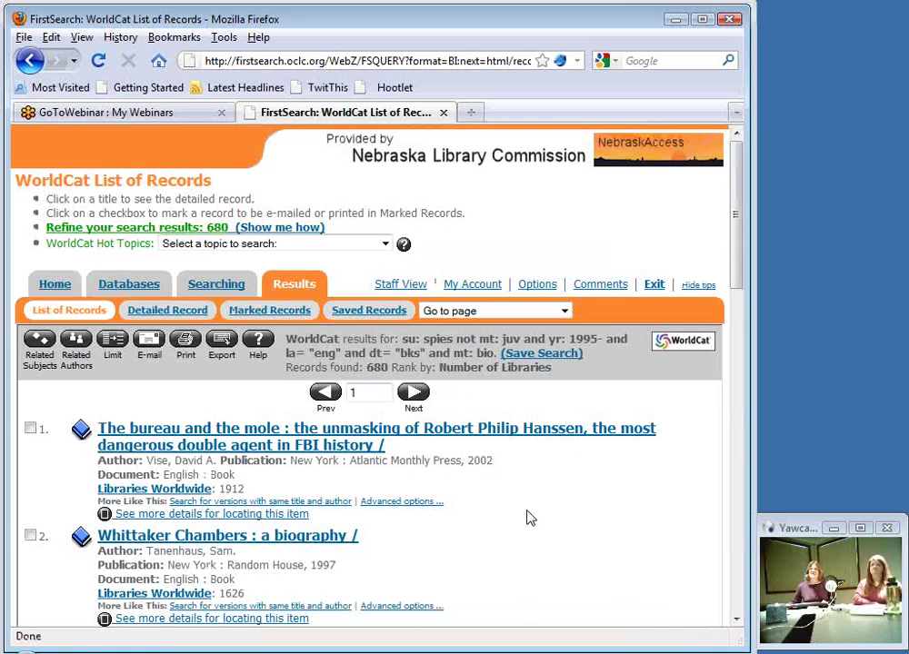
scroll(530, 518, down, 2)
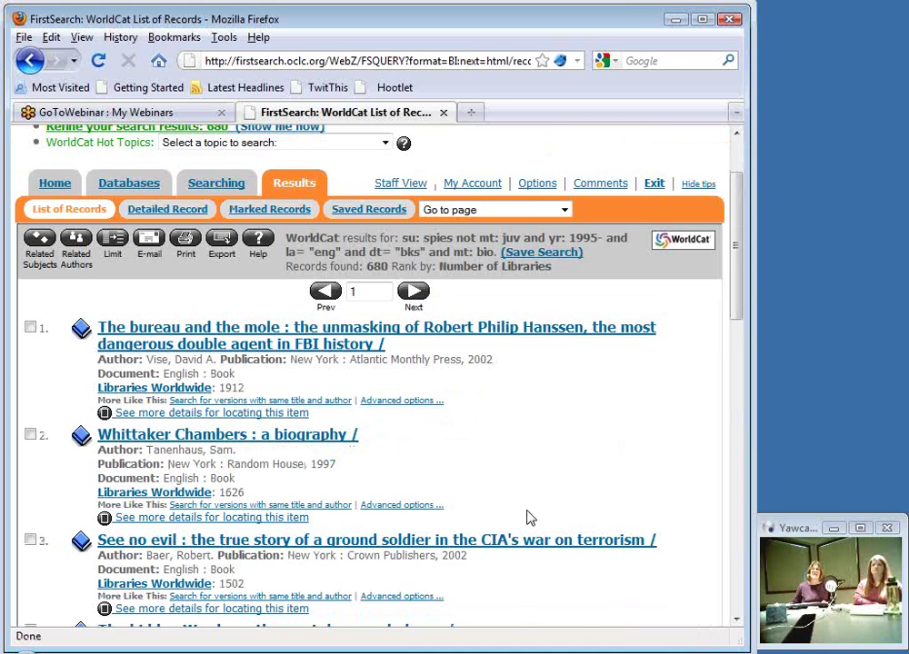
scroll(530, 518, down, 2)
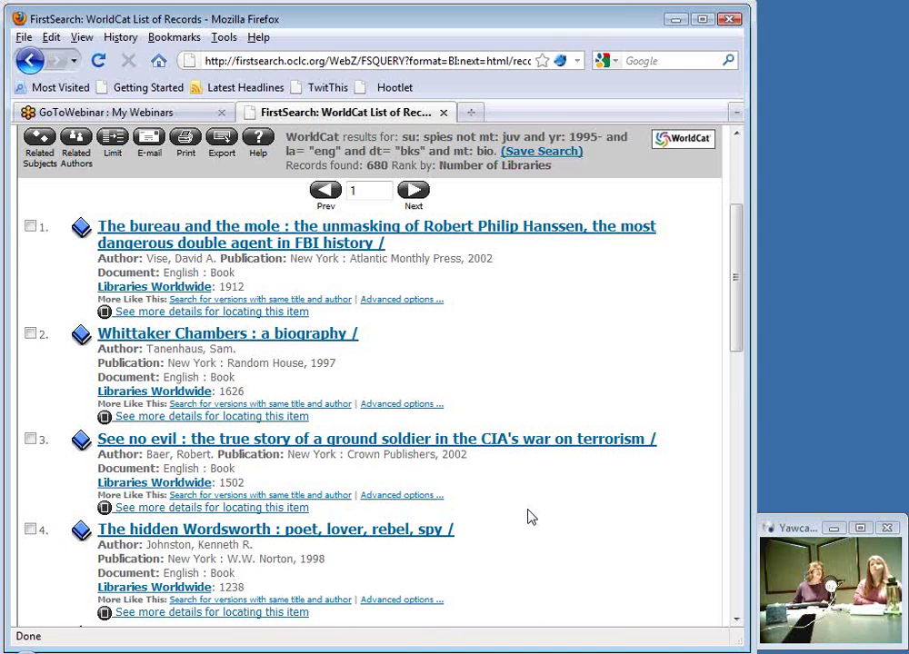
scroll(531, 517, down, 4)
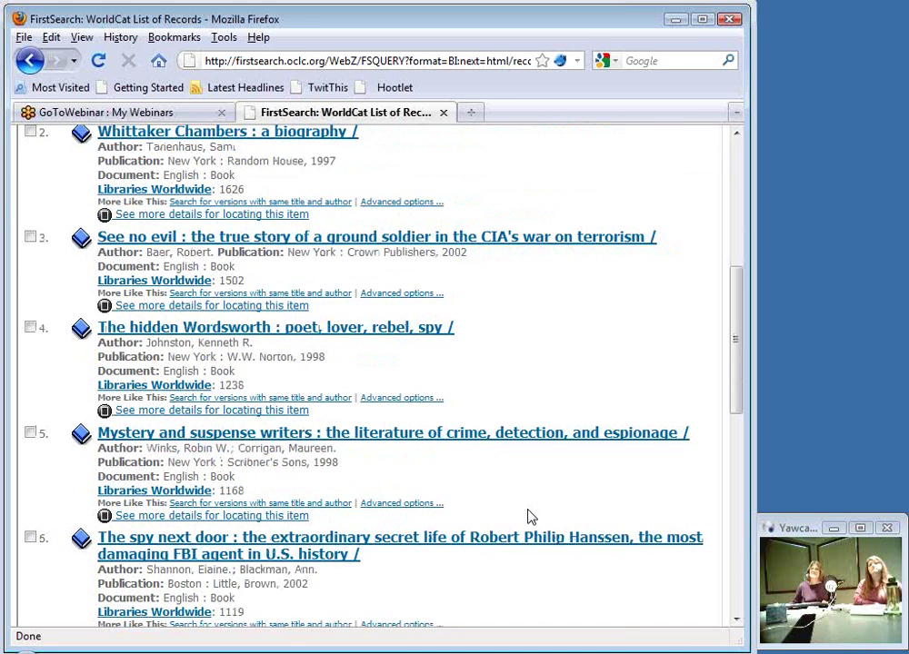
scroll(529, 516, down, 8)
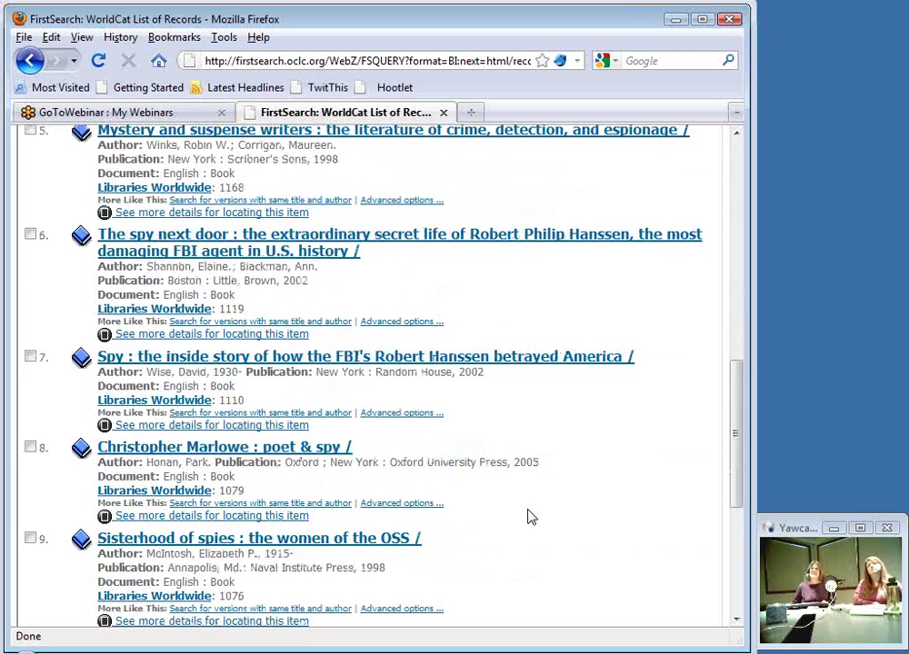
scroll(530, 517, down, 2)
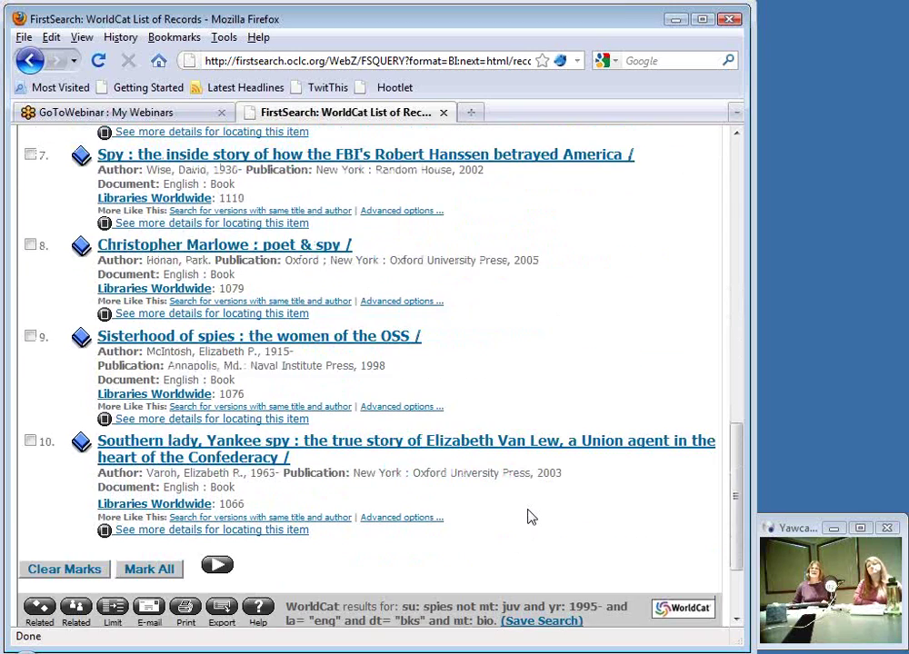
scroll(531, 517, up, 8)
scroll(531, 517, up, 10)
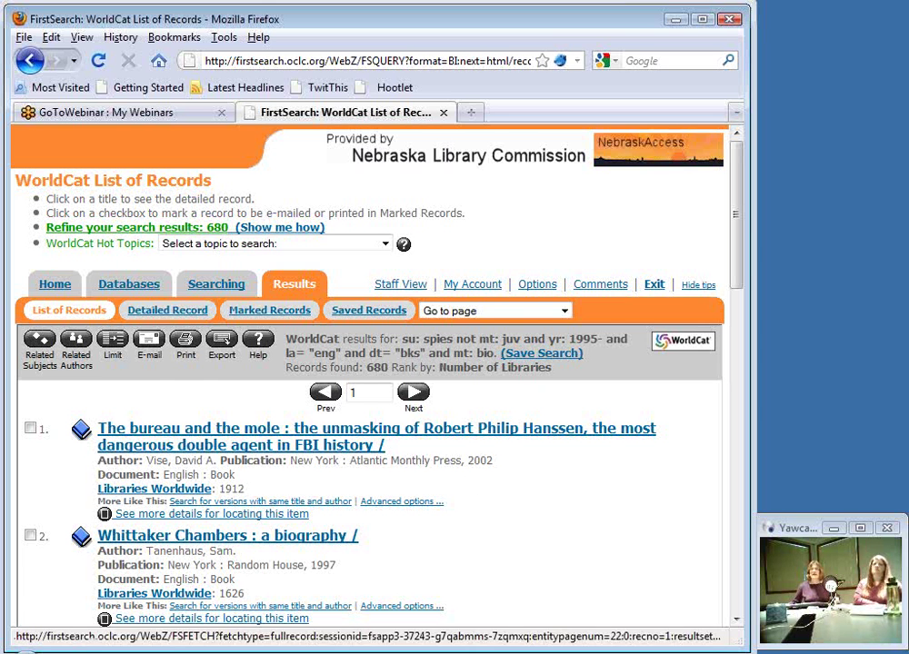
Step: Return to the spies search form and enter library code nln under Limit availability to
click(201, 286)
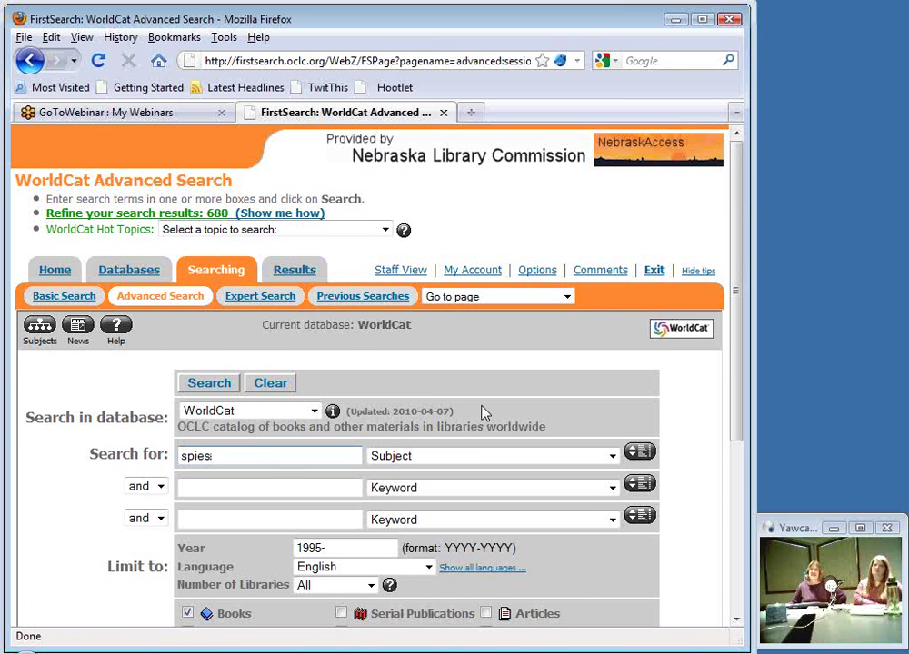
scroll(484, 414, down, 2)
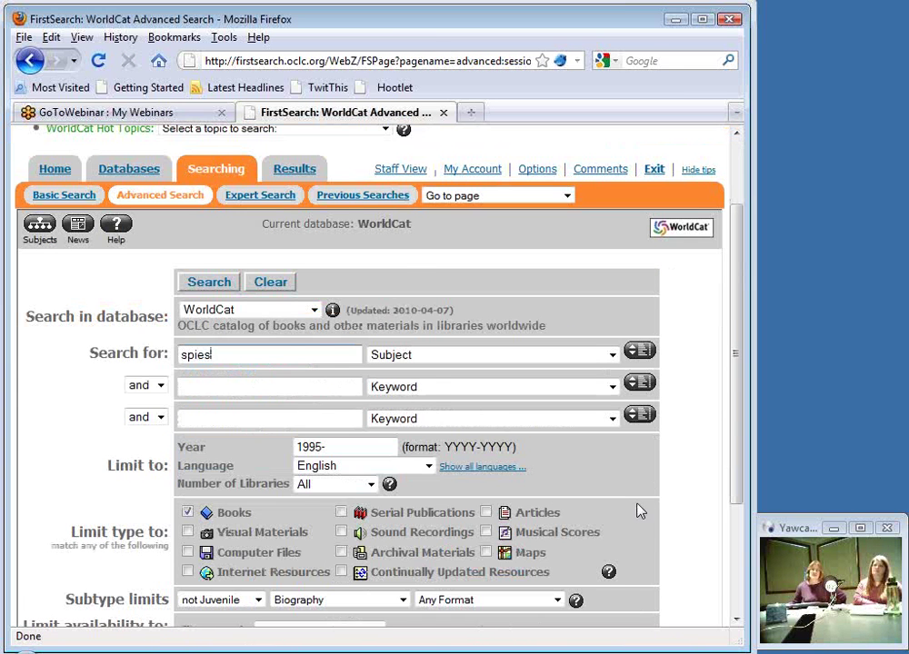
scroll(640, 512, down, 2)
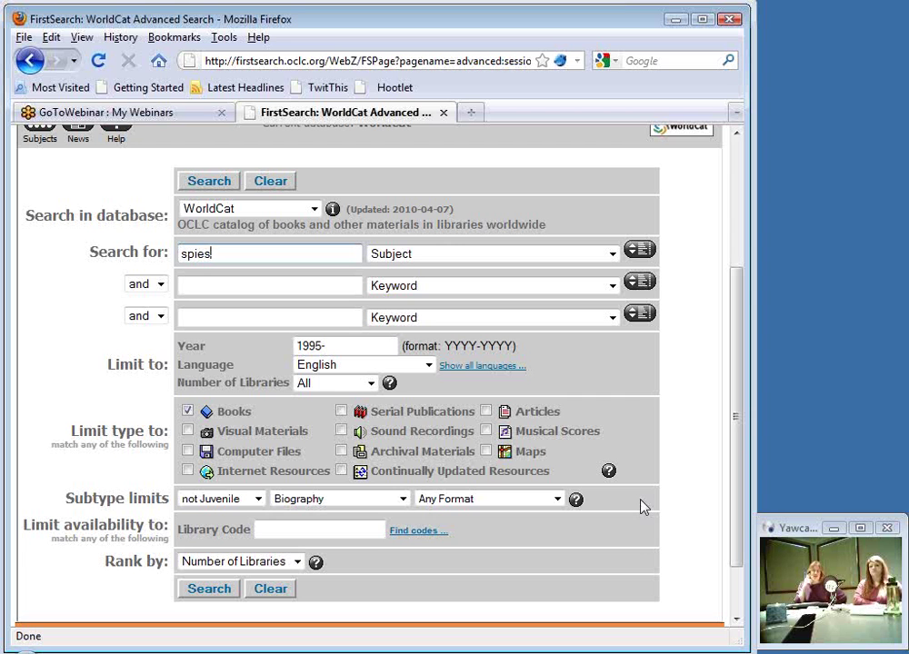
text(,)
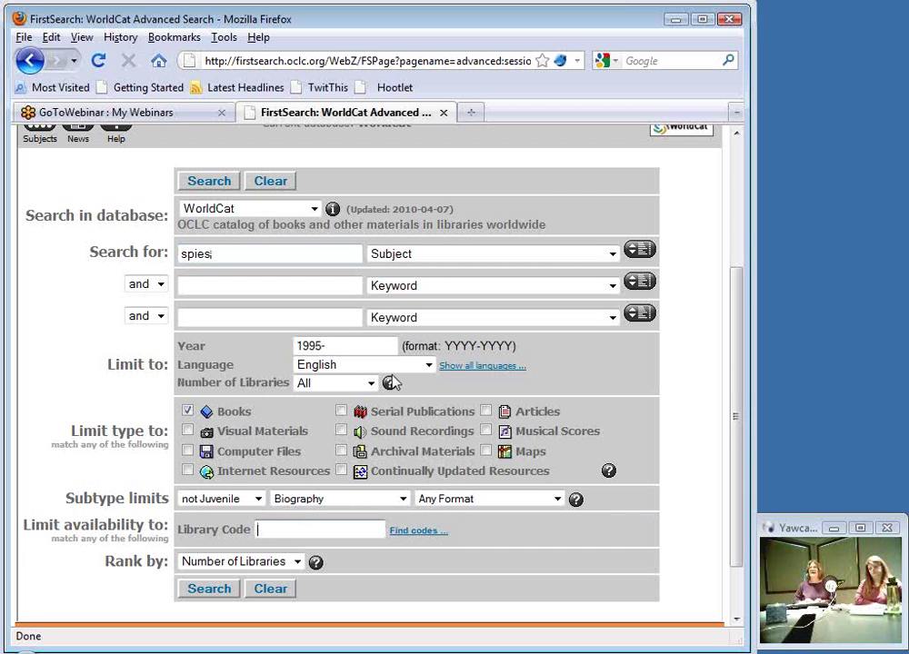
text(n)
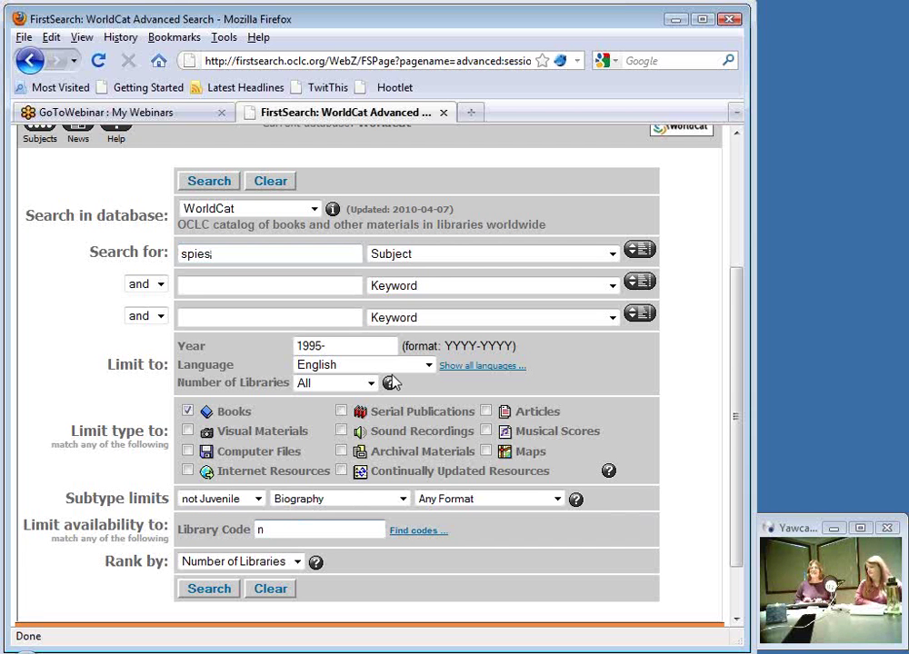
text(ln)
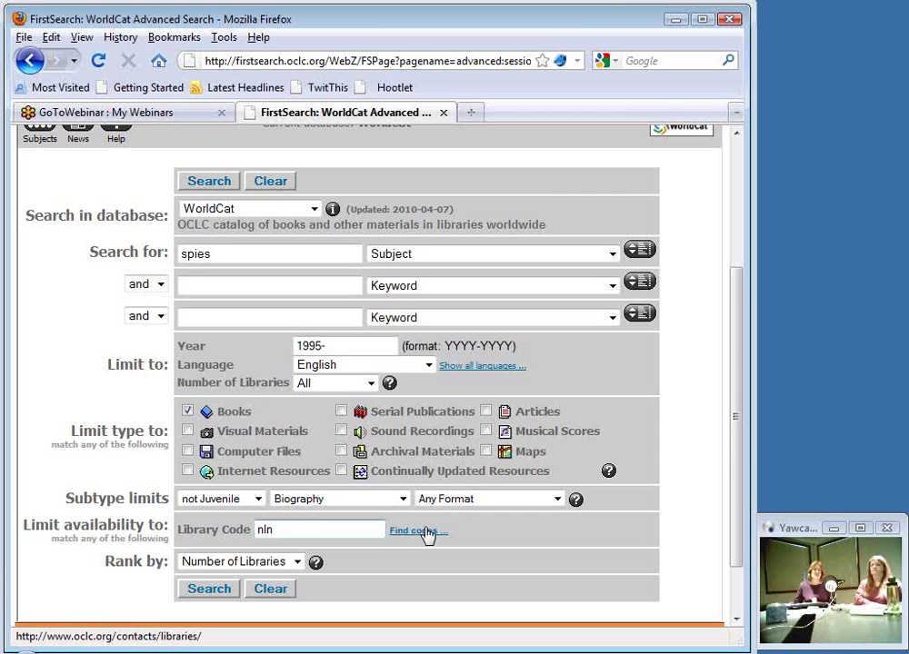
Step: Run the nln-limited spies search and review its 33 records before returning to the form
click(225, 594)
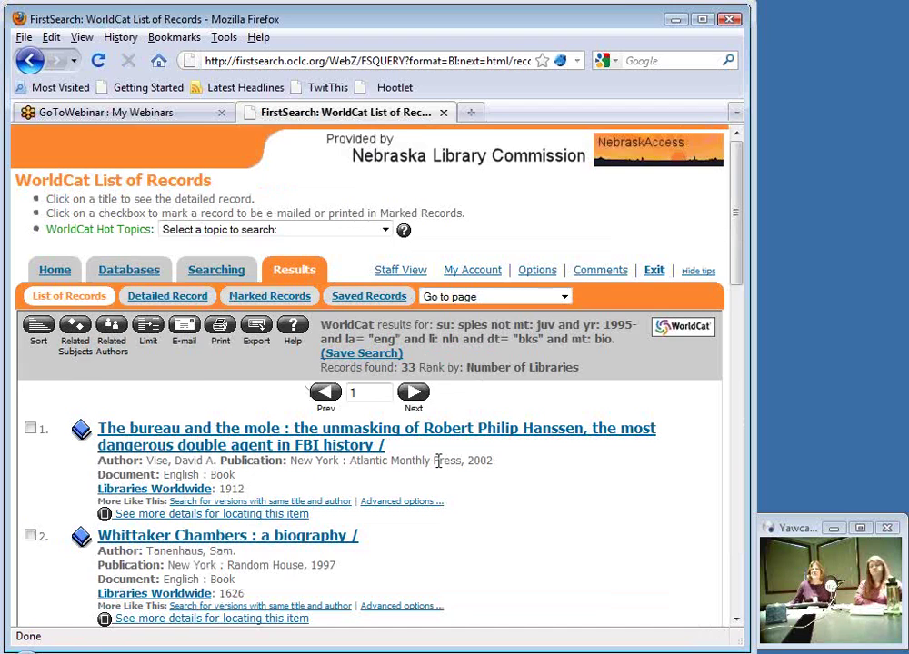
scroll(473, 459, down, 10)
scroll(400, 501, down, 8)
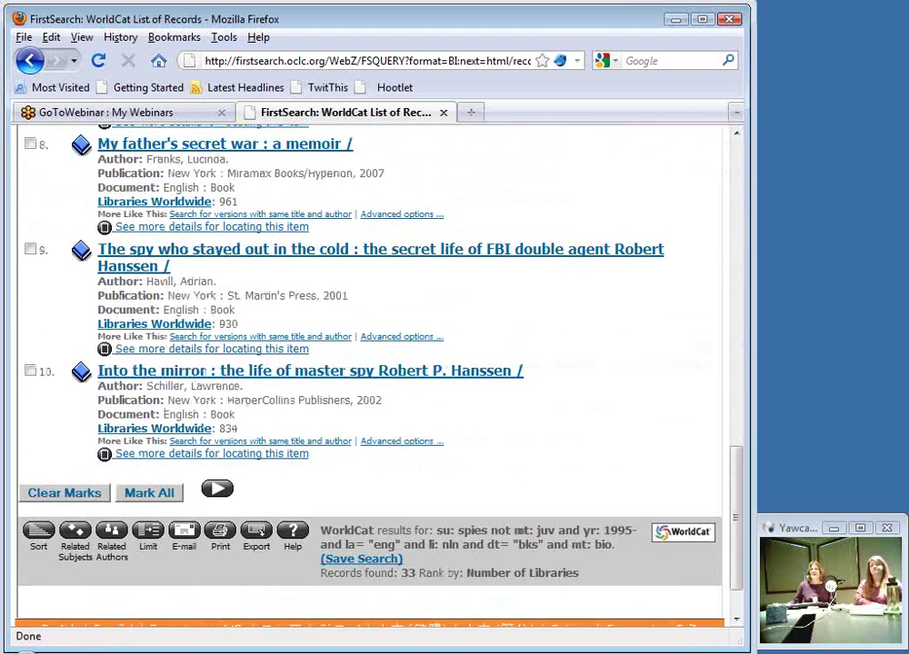
scroll(400, 501, up, 8)
scroll(397, 501, up, 12)
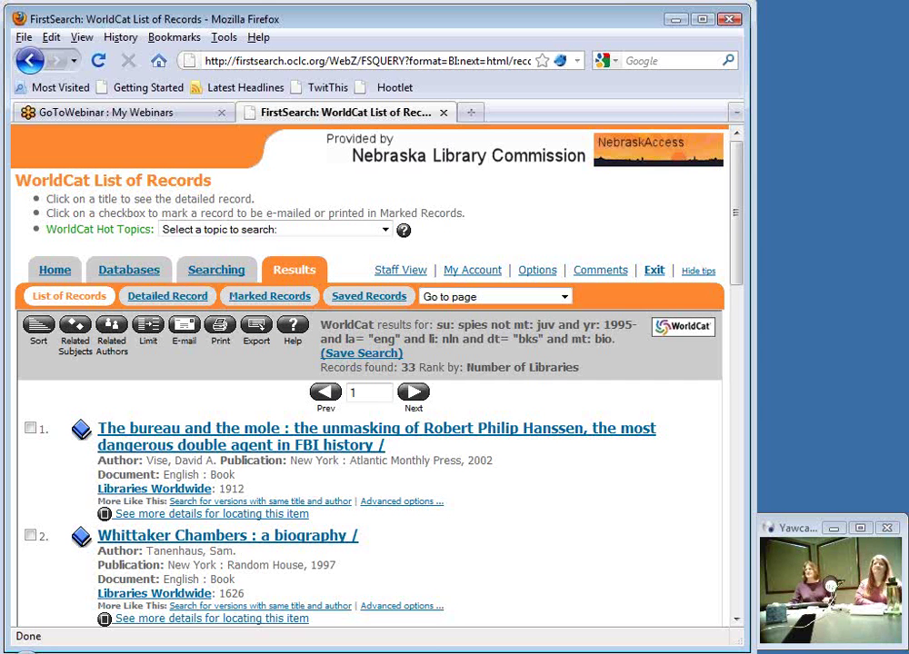
click(209, 270)
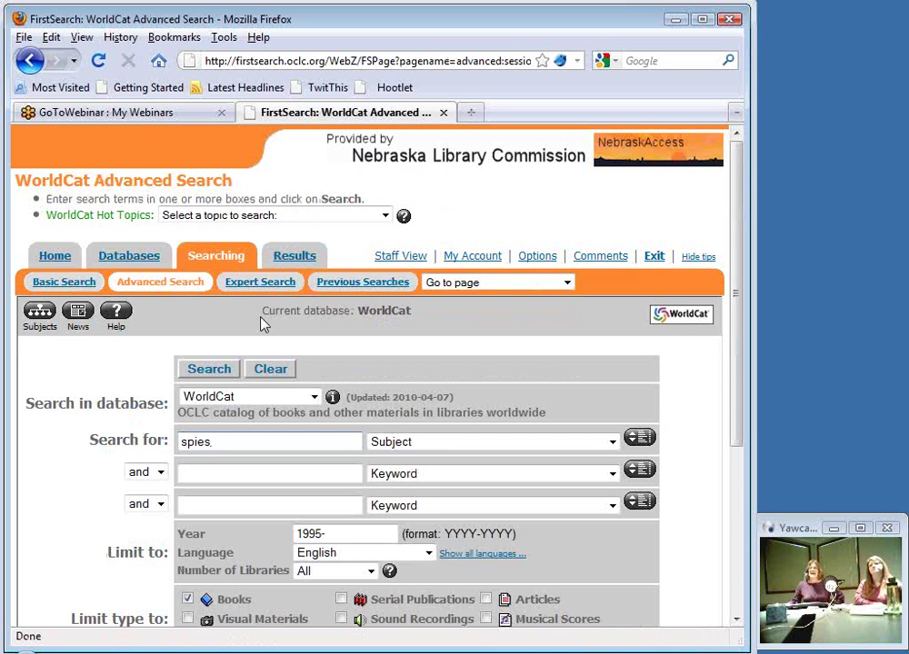
Step: Clear the spies terms and limits, leaving the first Search for box ready for input
click(271, 370)
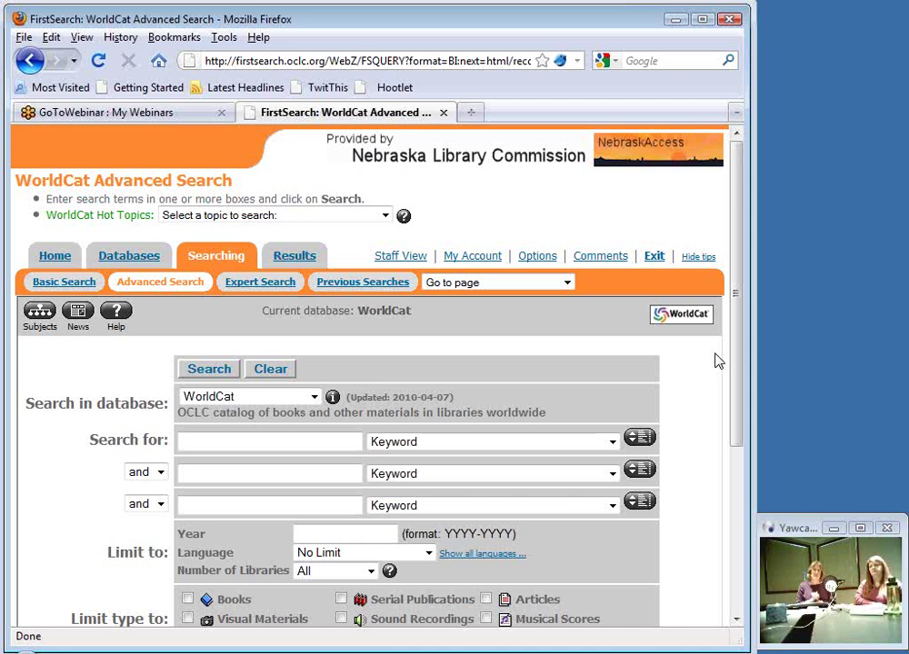
click(241, 438)
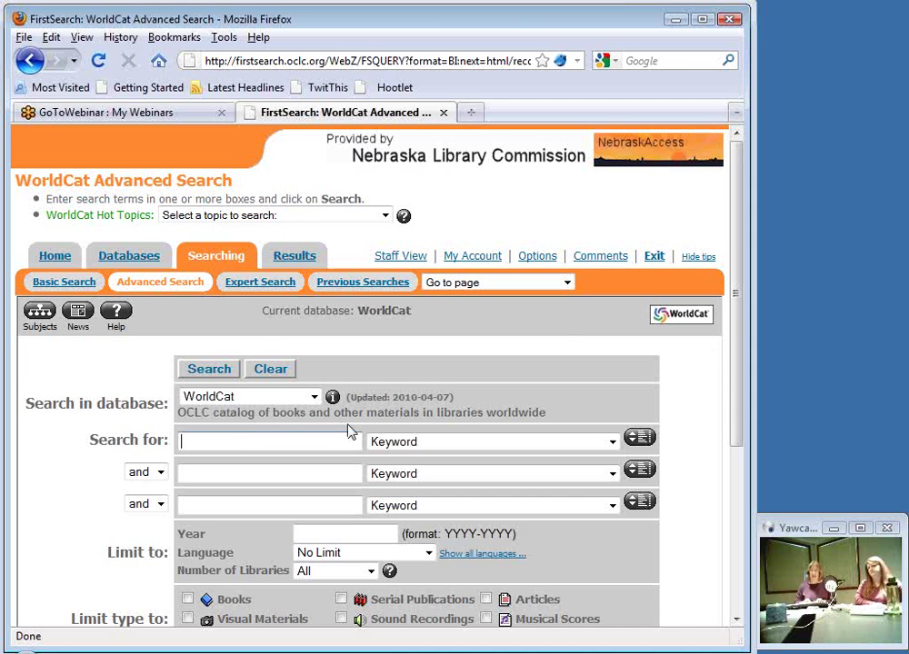
Step: Enter world war ii as the first search term, indexed as Subject
text(world war)
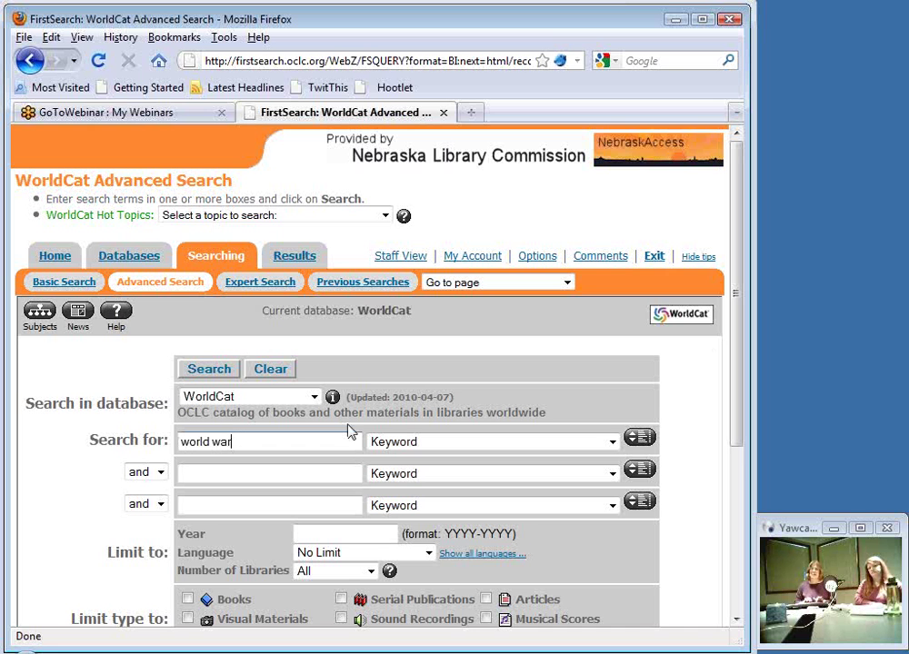
text( ii)
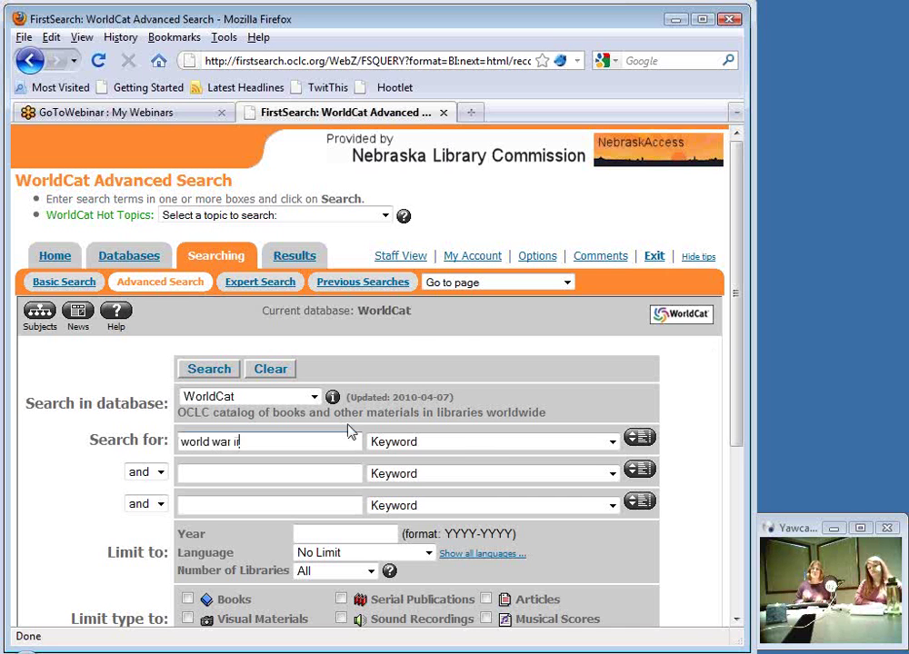
click(472, 447)
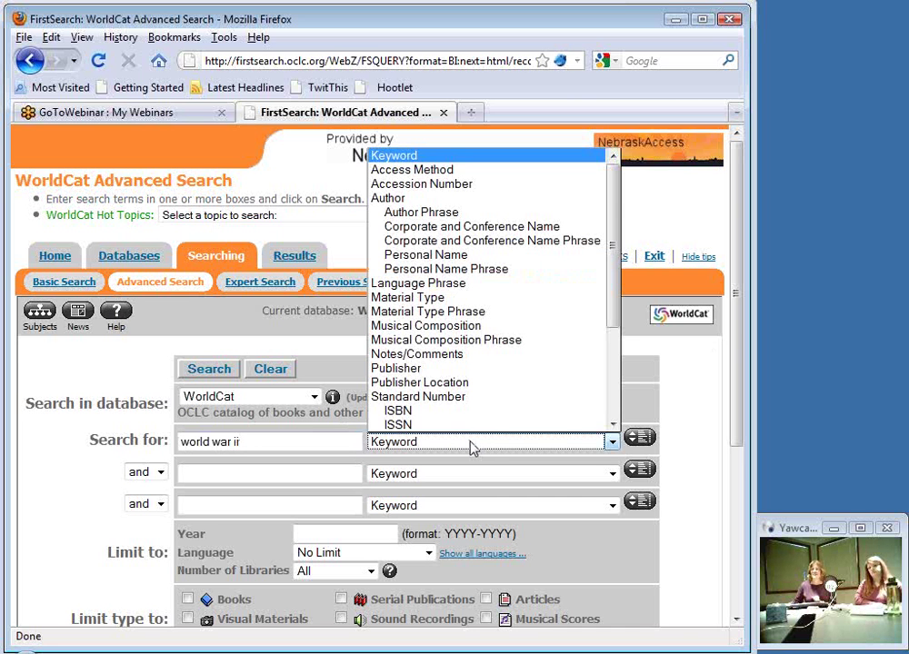
scroll(488, 410, down, 2)
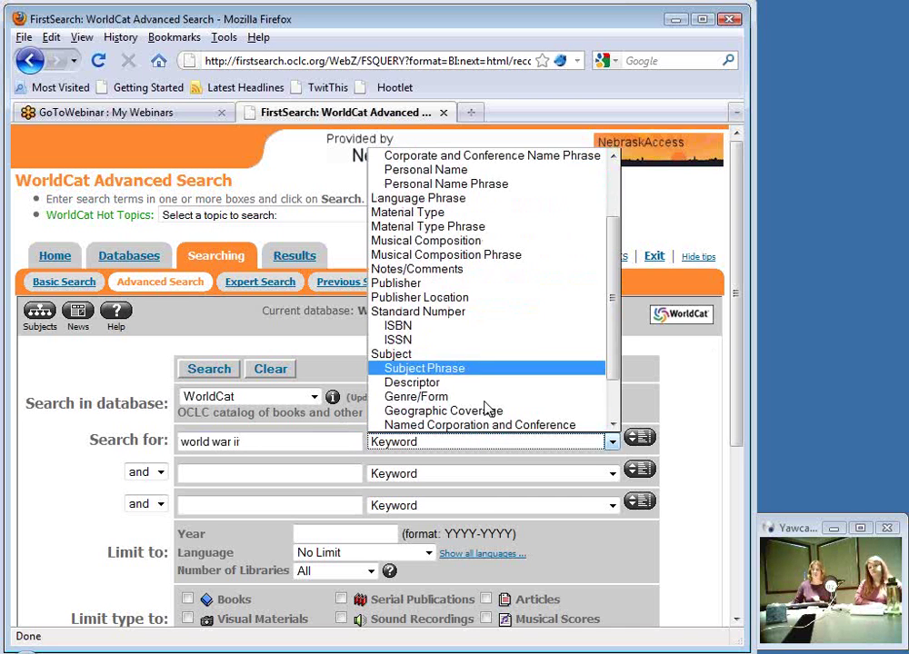
click(411, 355)
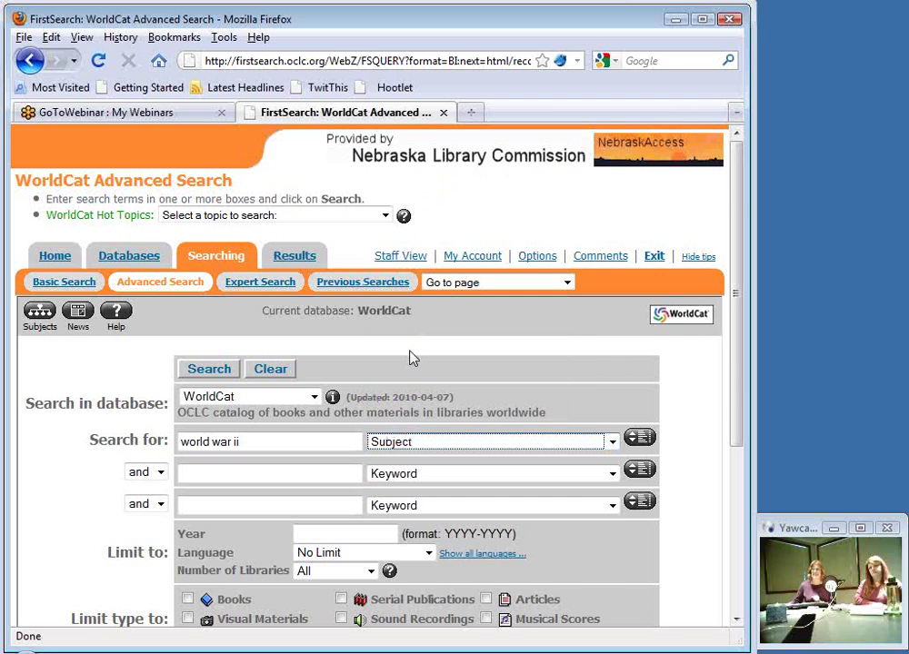
Step: Limit the search to English-language Books with Juvenile audience and Fiction content
scroll(409, 364, down, 2)
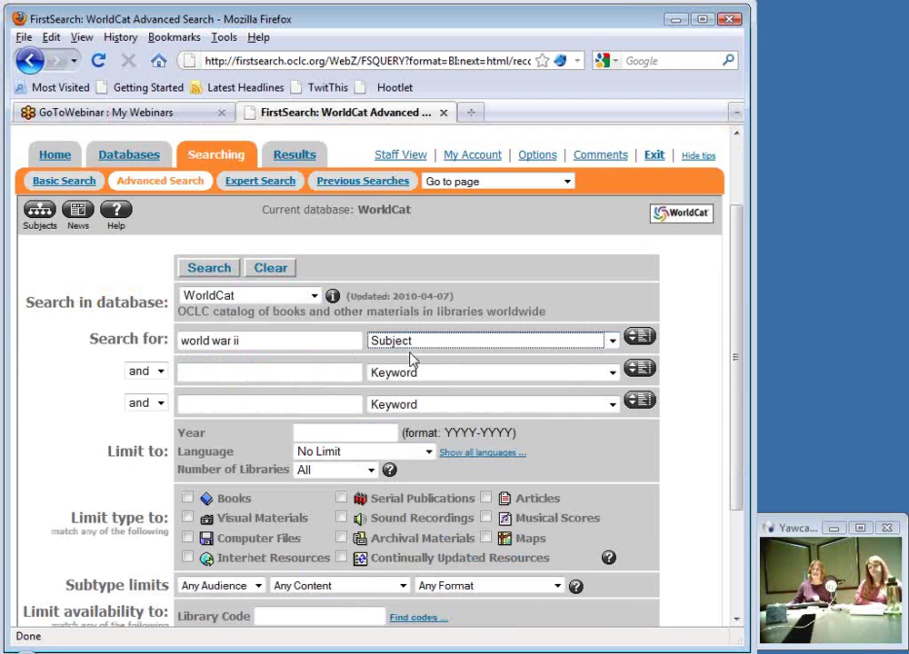
click(400, 451)
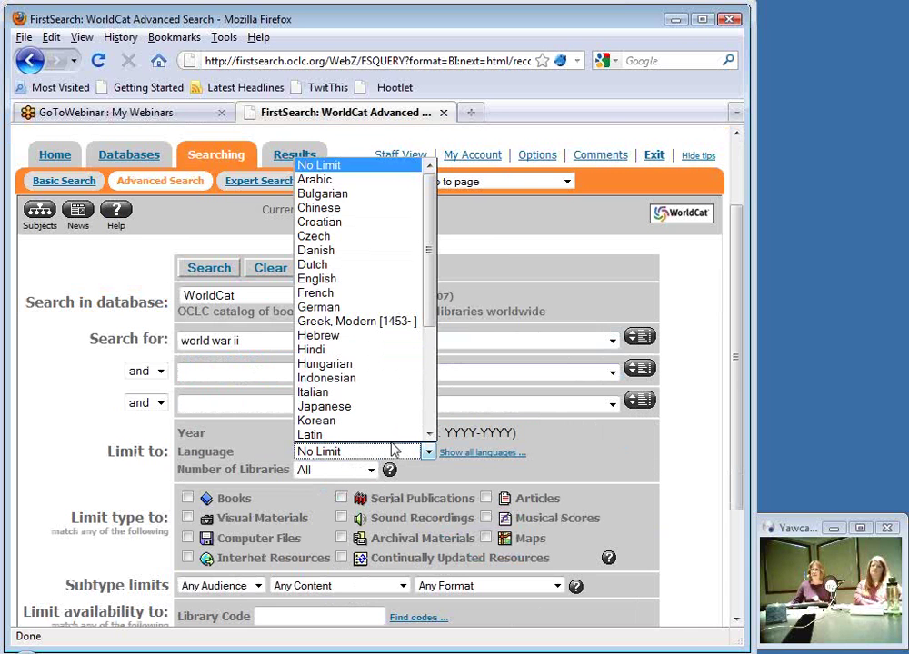
click(338, 279)
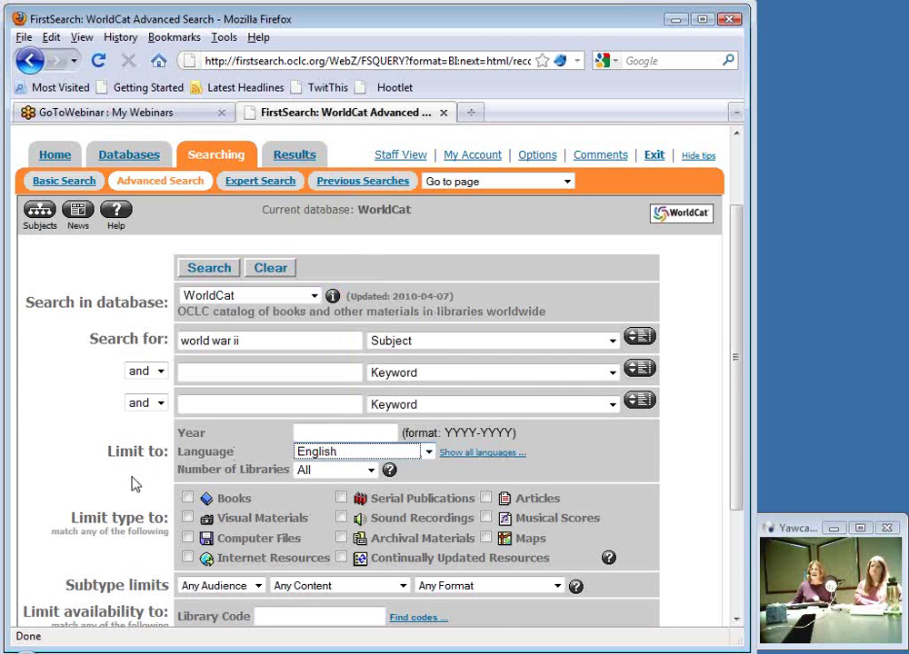
click(188, 498)
click(217, 586)
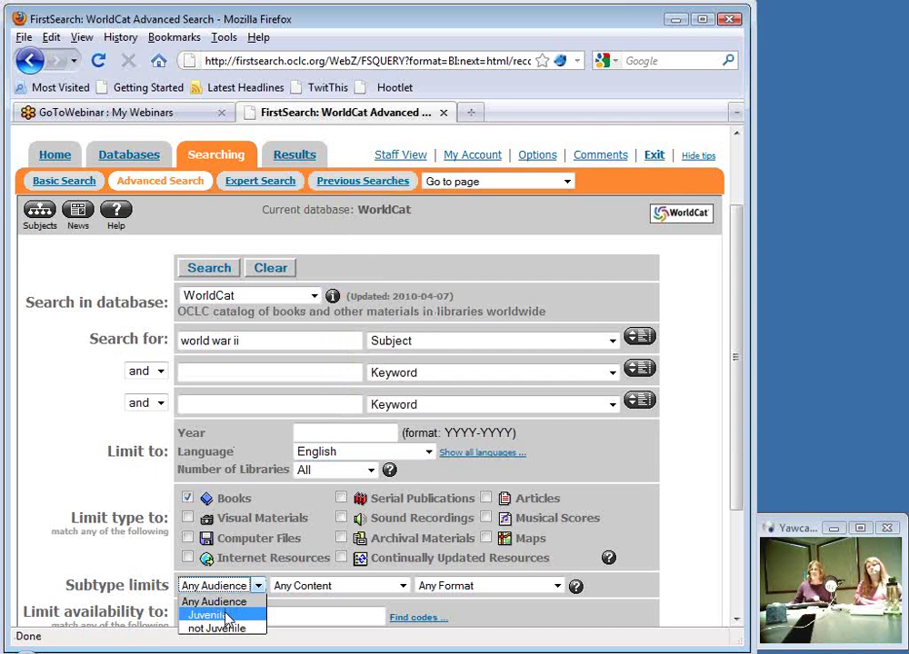
click(207, 615)
click(302, 587)
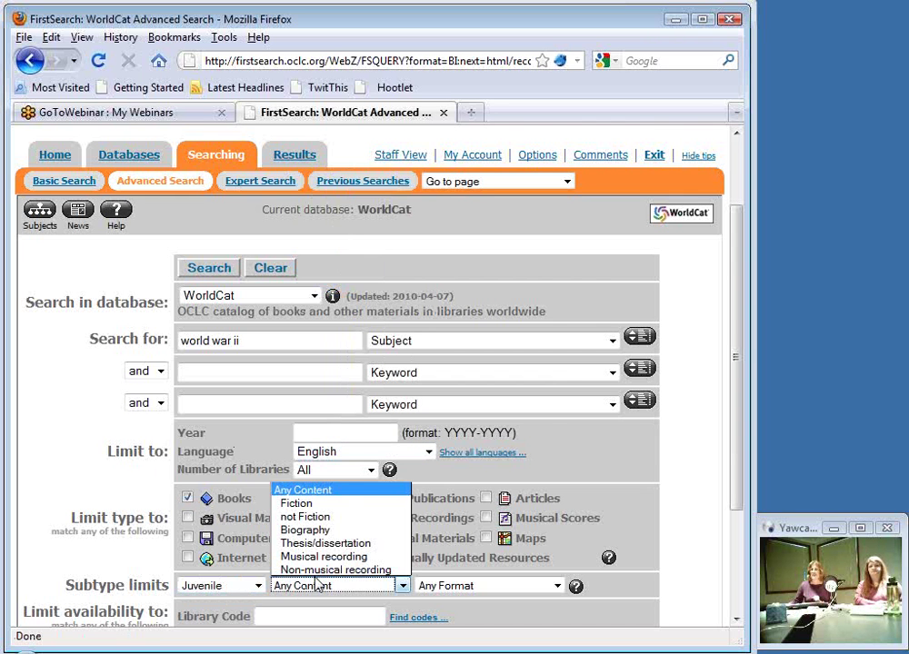
click(348, 505)
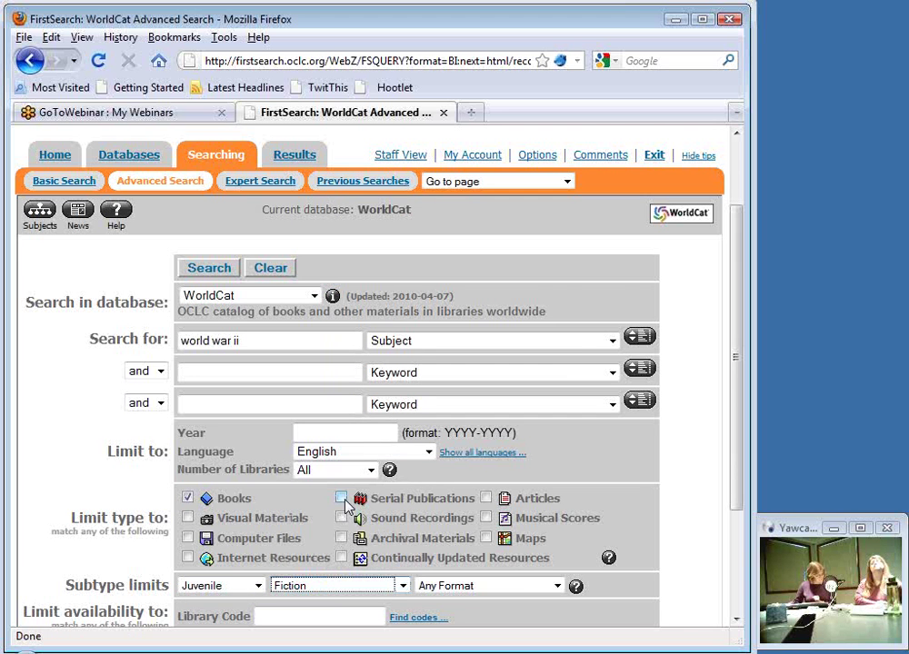
Step: Run the world war ii juvenile fiction subject search and review its 4 records
click(209, 268)
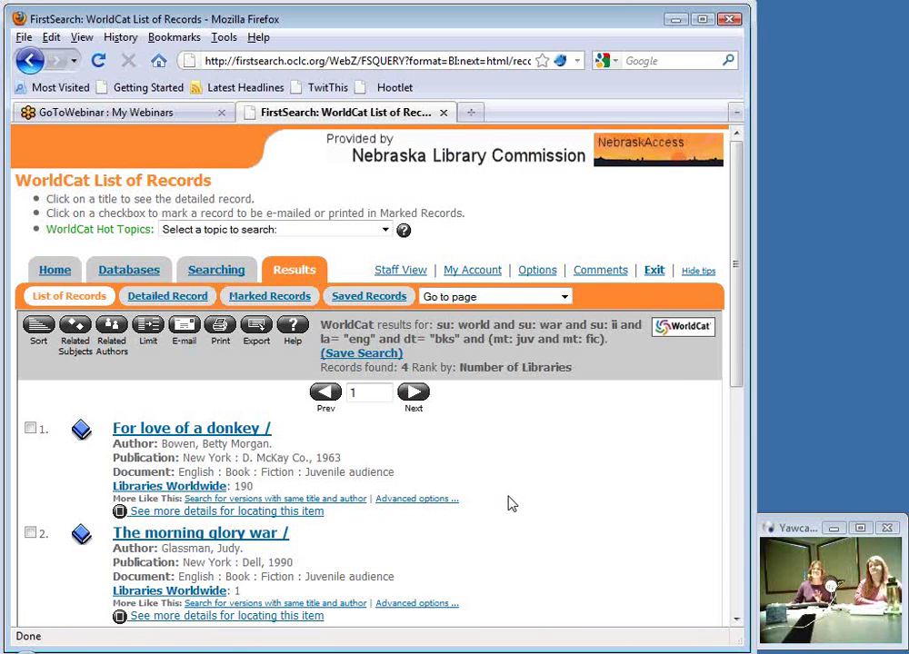
scroll(512, 504, down, 2)
scroll(512, 503, down, 2)
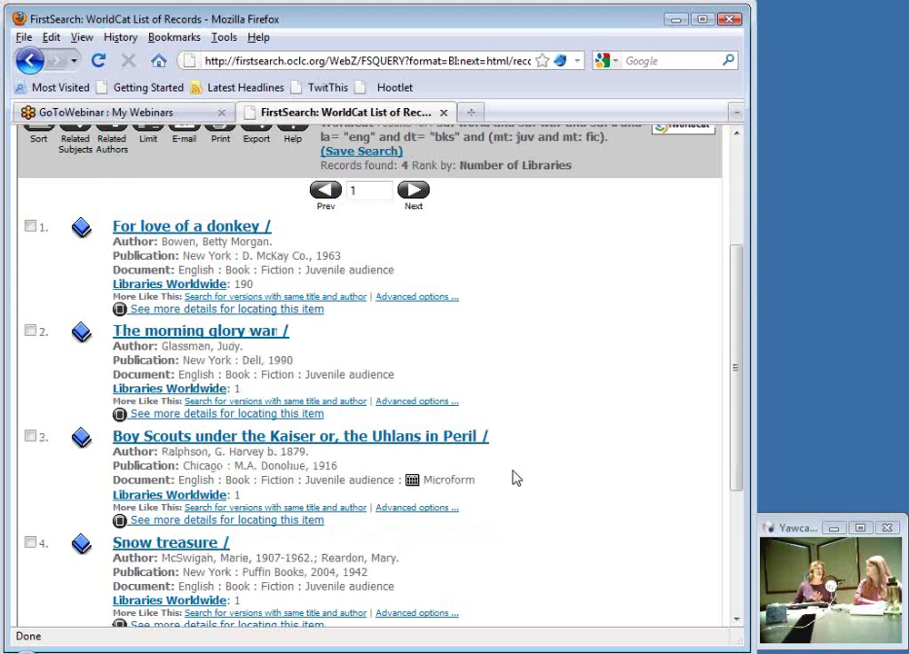
scroll(549, 437, down, 2)
scroll(549, 436, up, 2)
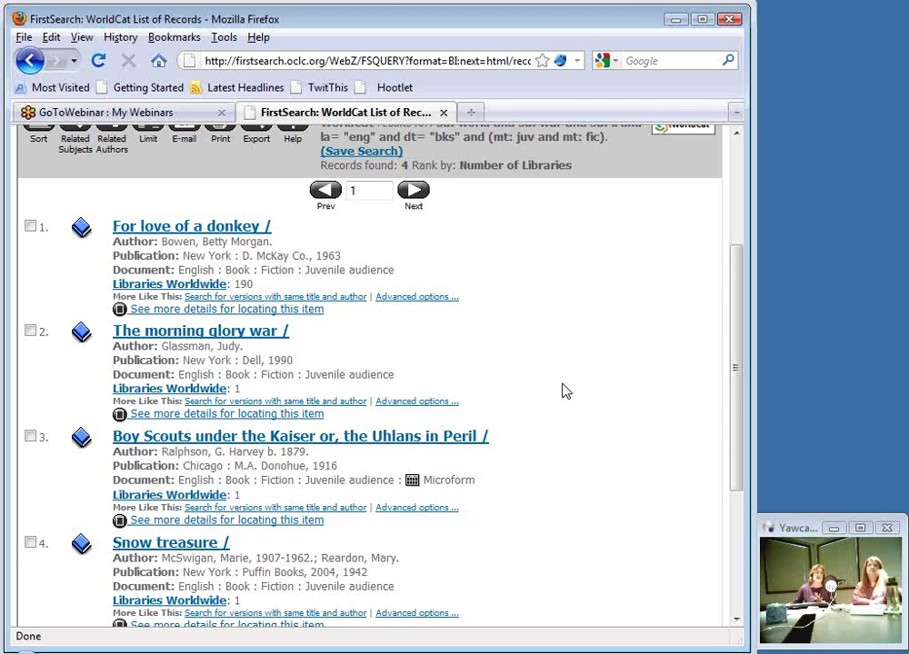
scroll(563, 391, up, 4)
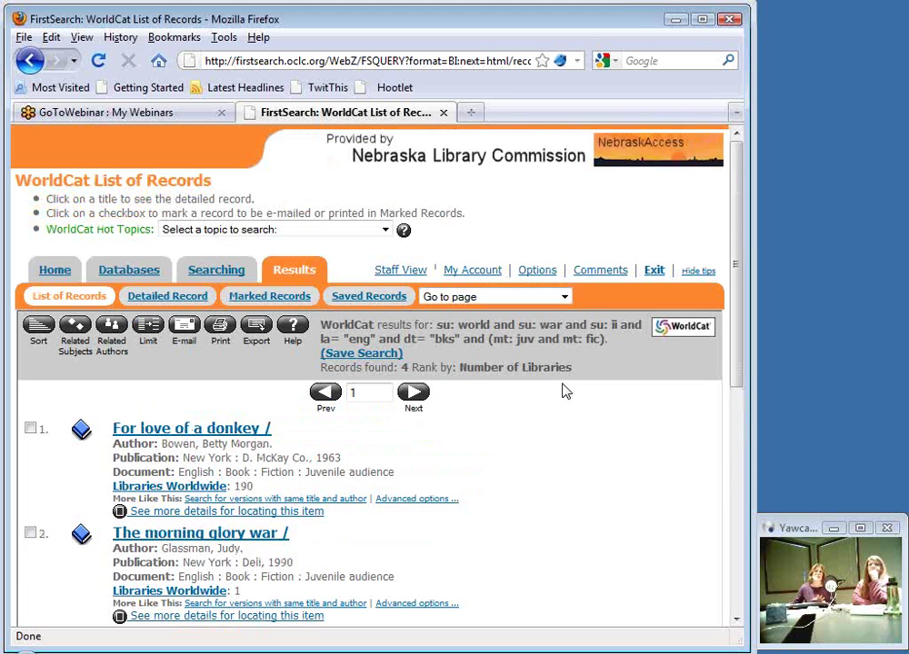
click(216, 271)
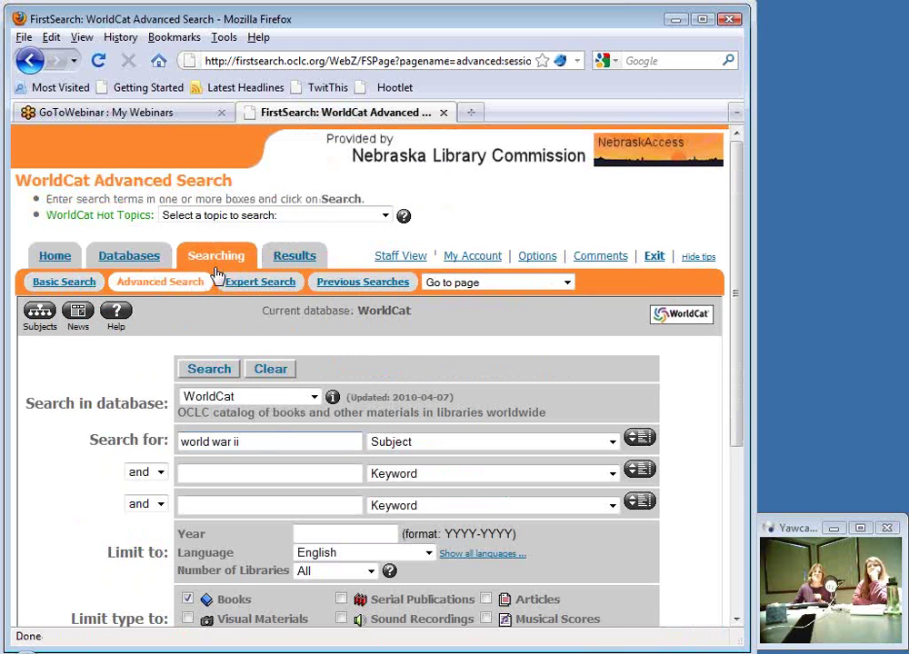
Step: Wrap the world war ii search term in quotation marks
click(270, 438)
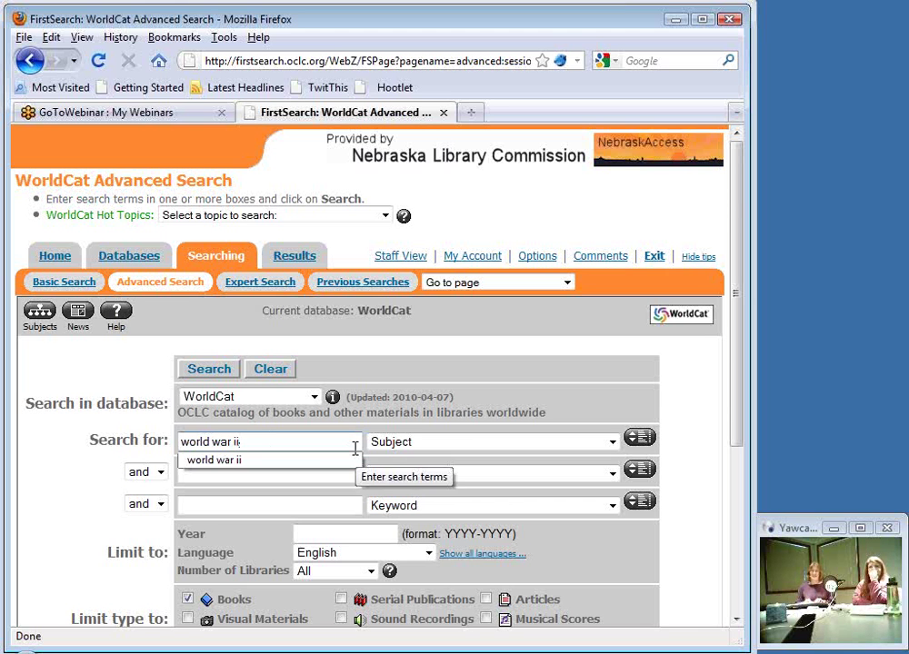
text(")
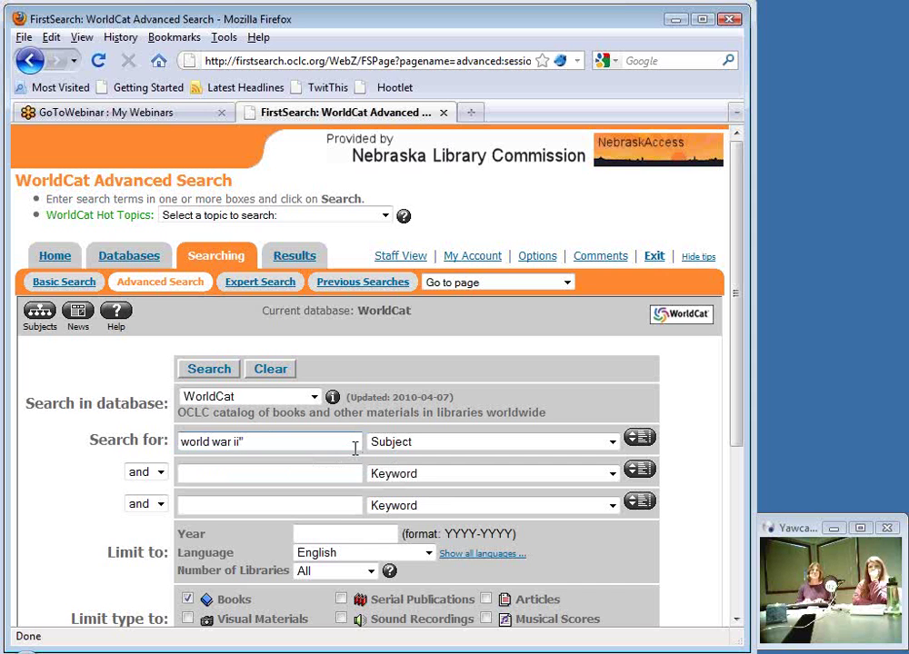
key(Home)
text(")
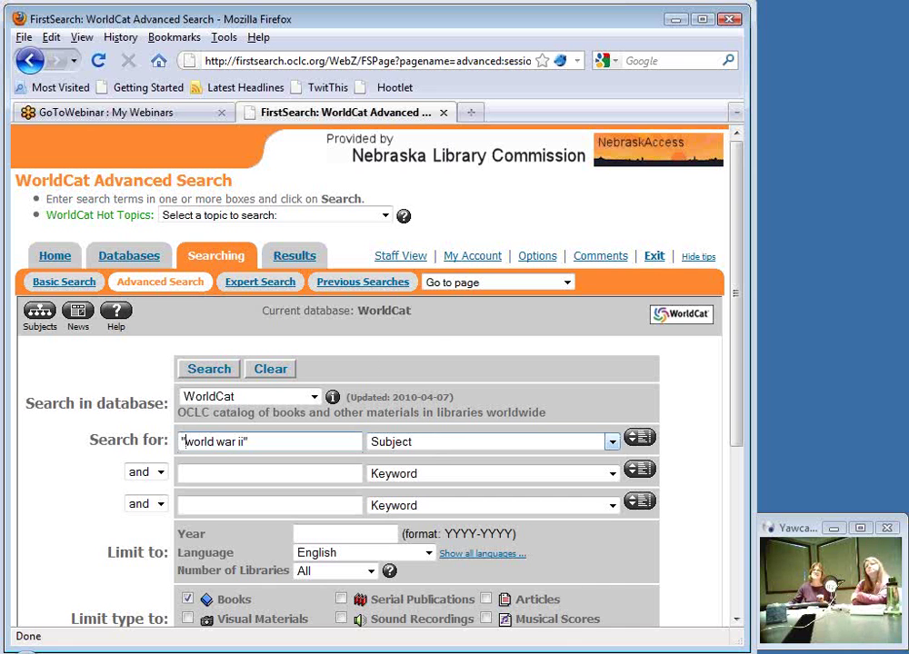
Step: Switch the term to a Keyword search and run it, yielding 979 records
click(609, 442)
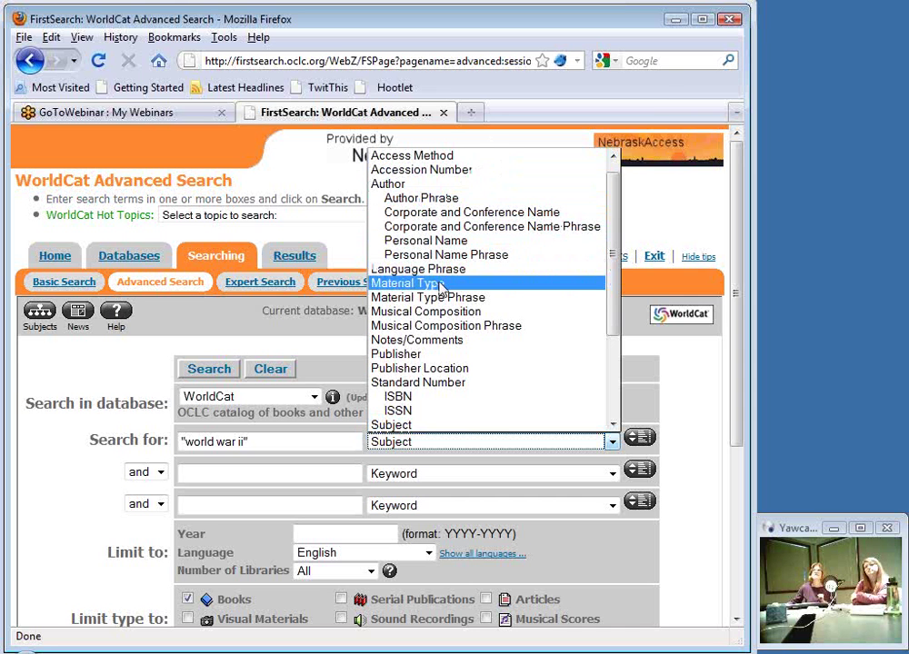
scroll(440, 287, up, 1)
click(455, 156)
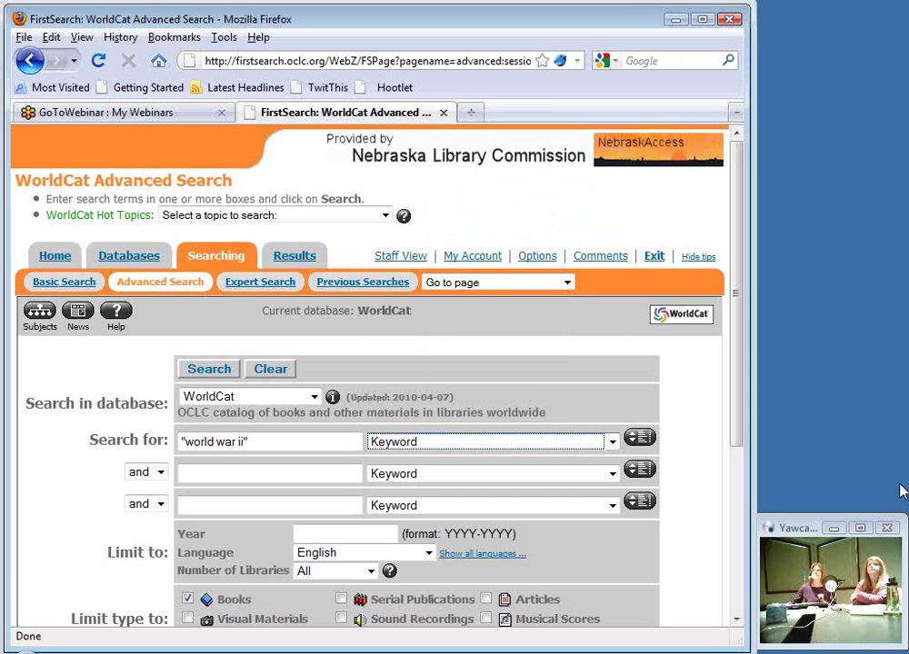
click(192, 371)
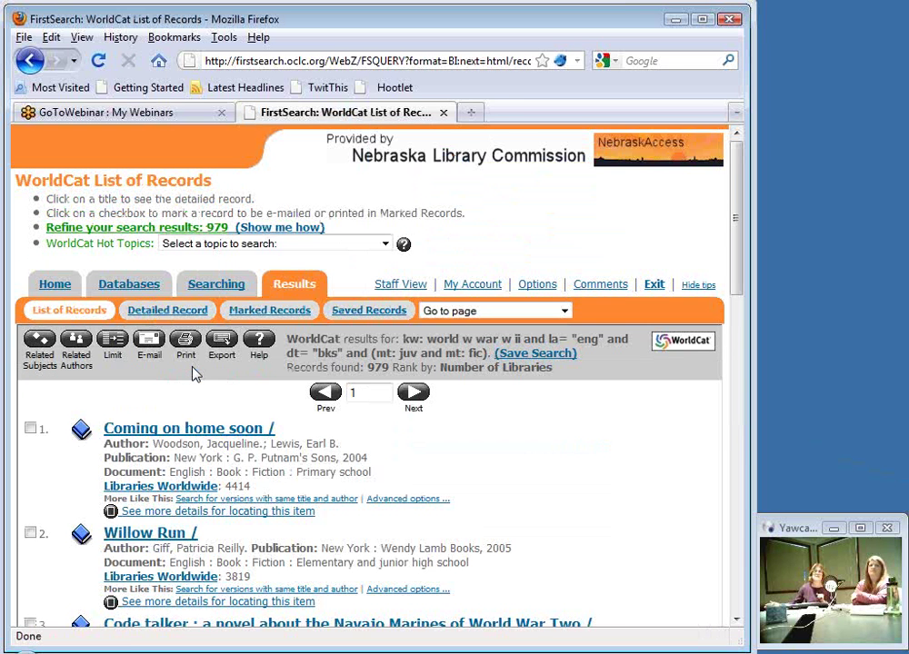
double_click(375, 367)
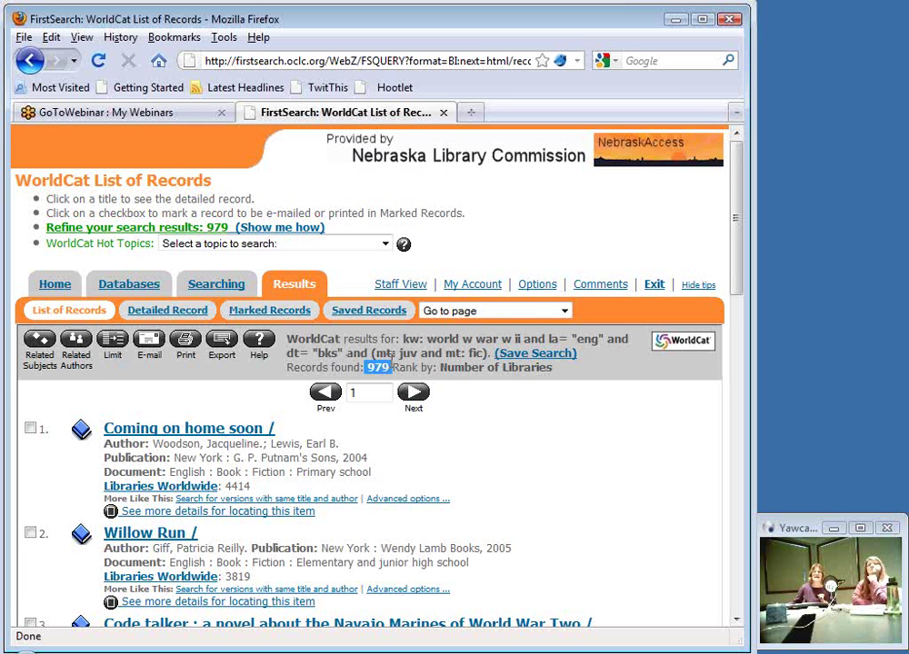
Step: Open the Code talker full record and view its World War, 1939-1945 subject headings
scroll(466, 475, down, 2)
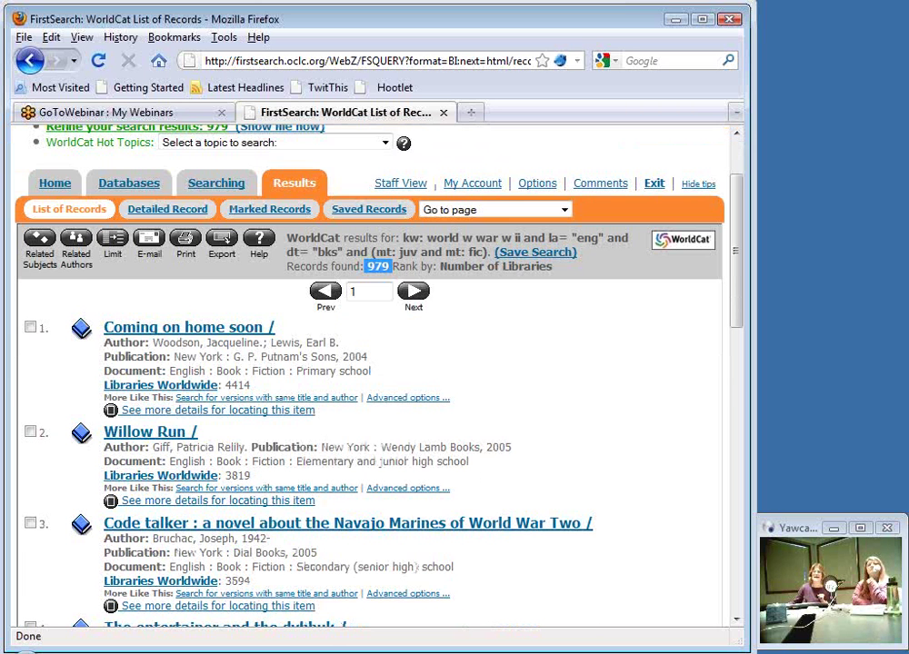
scroll(593, 453, down, 4)
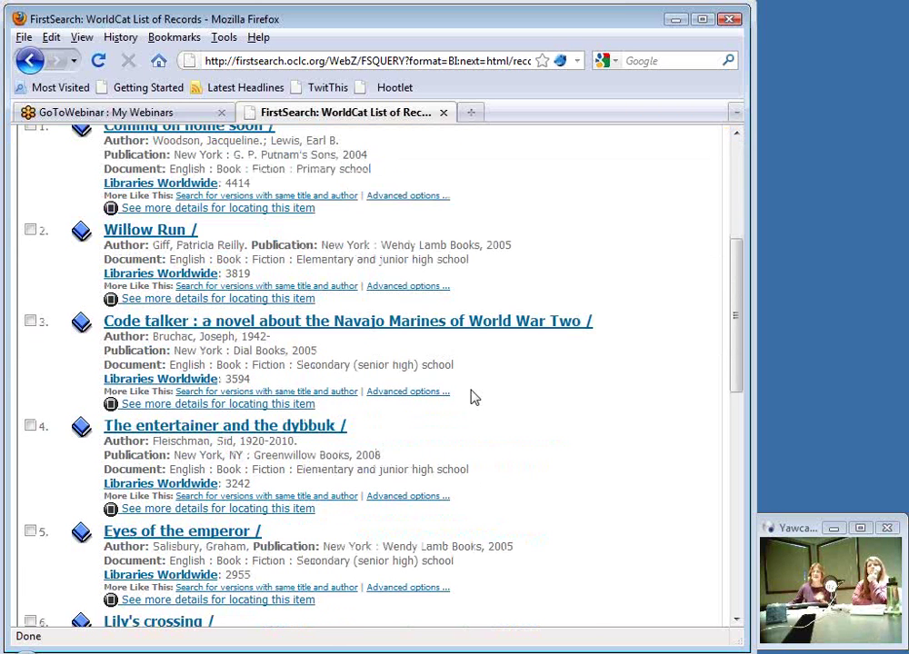
click(179, 323)
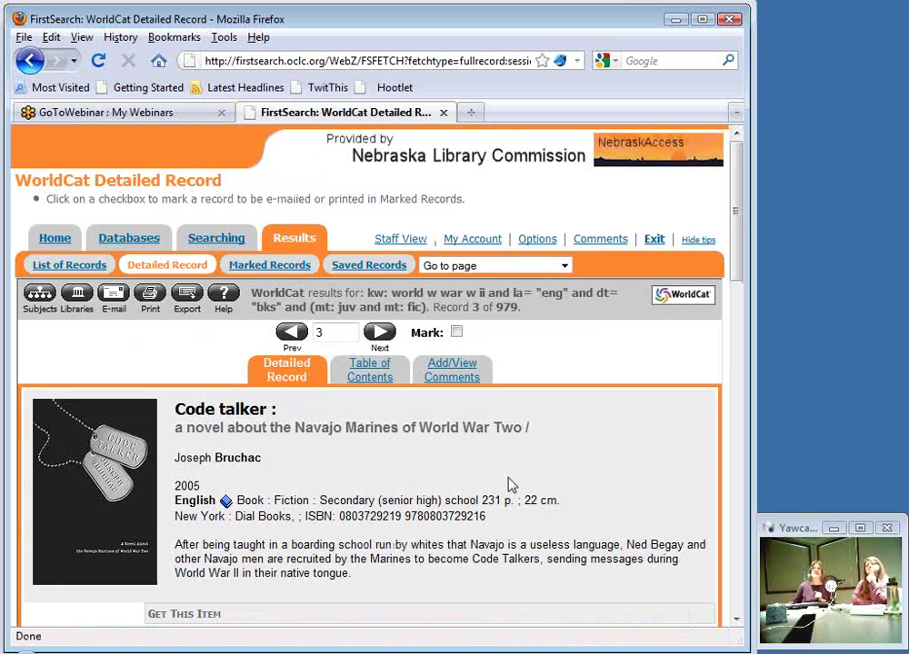
scroll(511, 481, down, 2)
scroll(511, 486, down, 8)
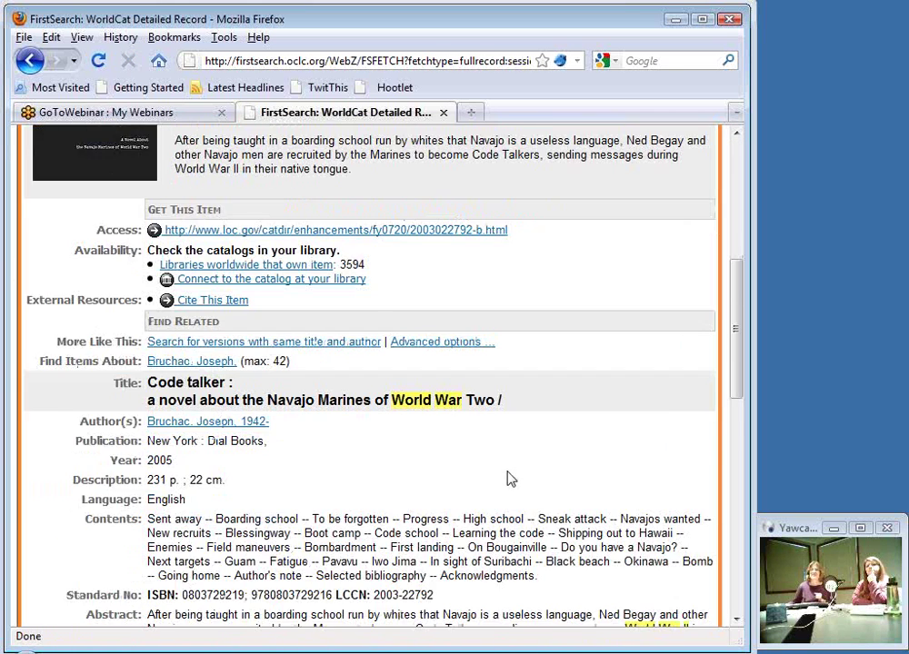
scroll(289, 348, down, 2)
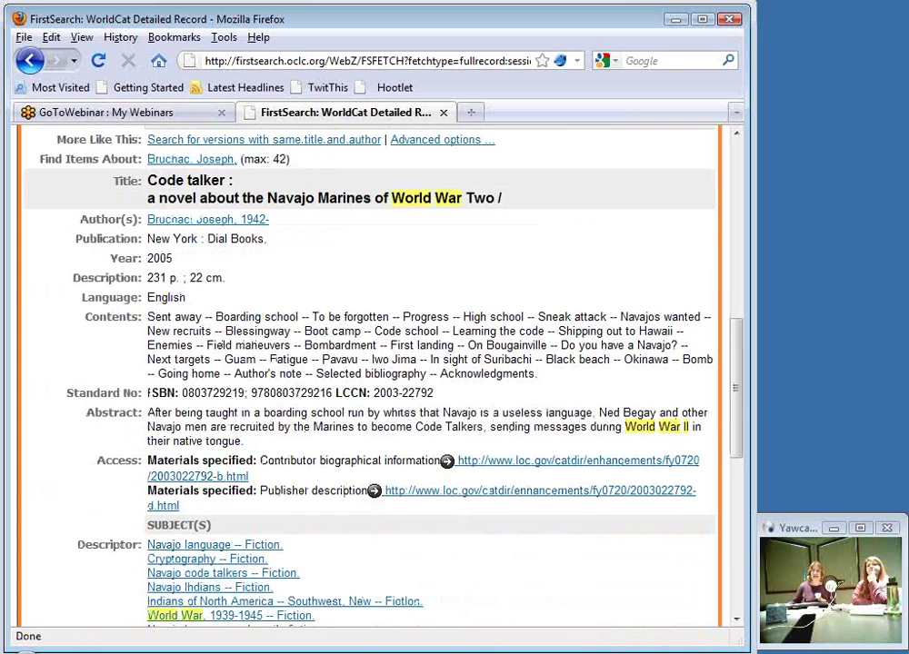
scroll(115, 402, down, 4)
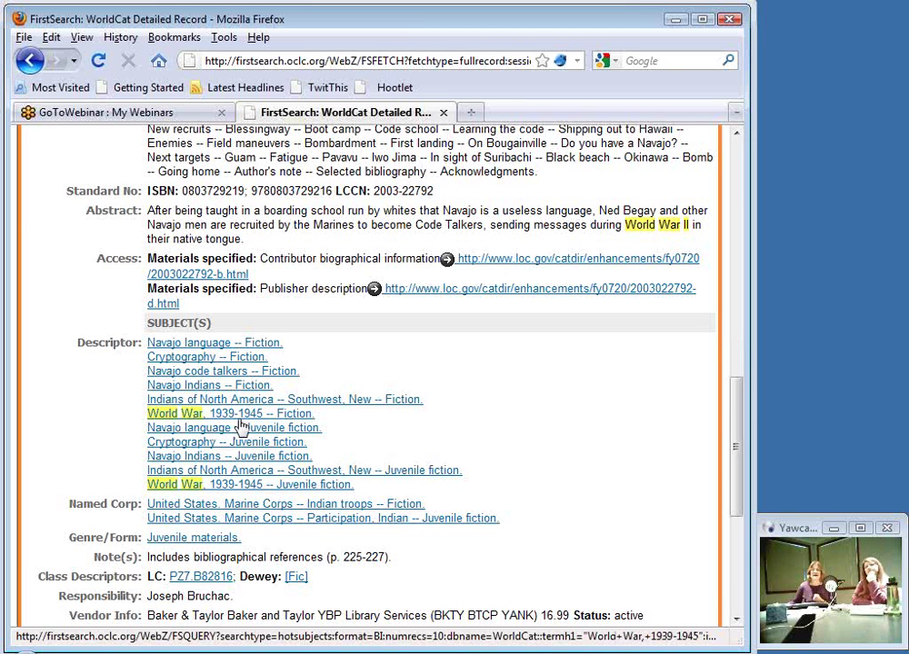
scroll(682, 545, up, 15)
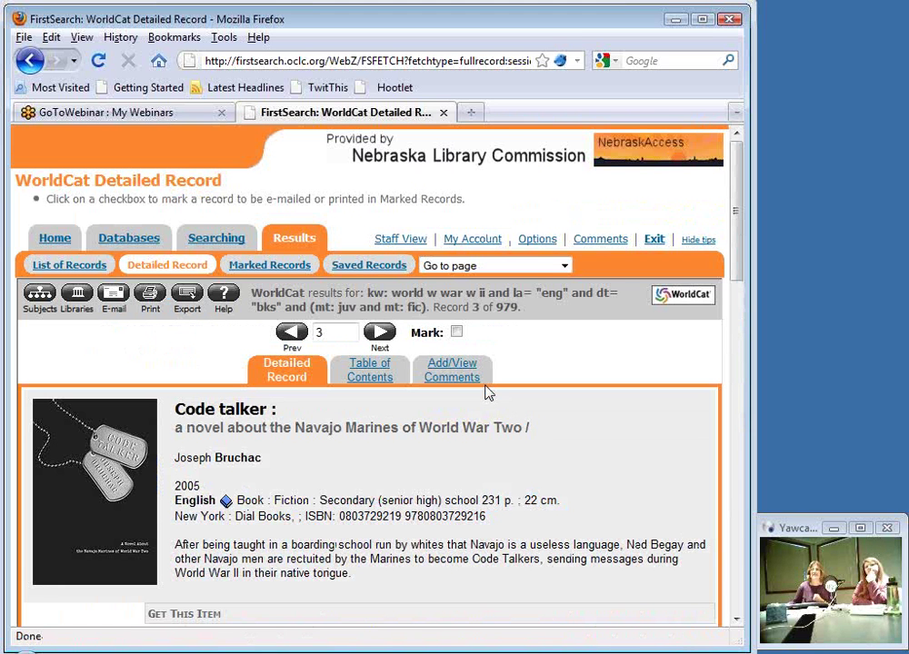
Step: Replace the term with 'world war, 1939-1945' as a Subject search, returning 2,312 records
click(221, 242)
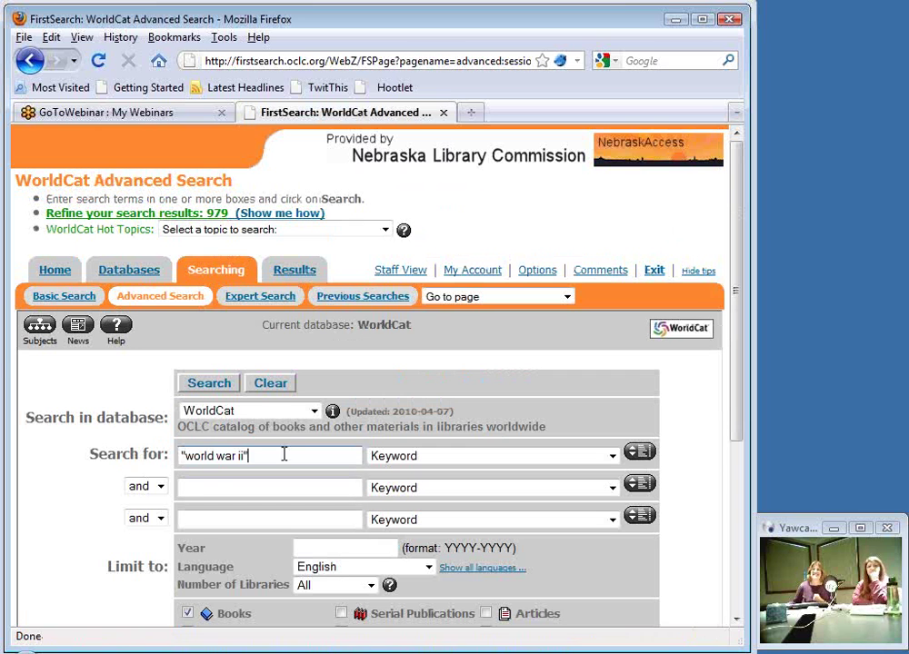
click(284, 455)
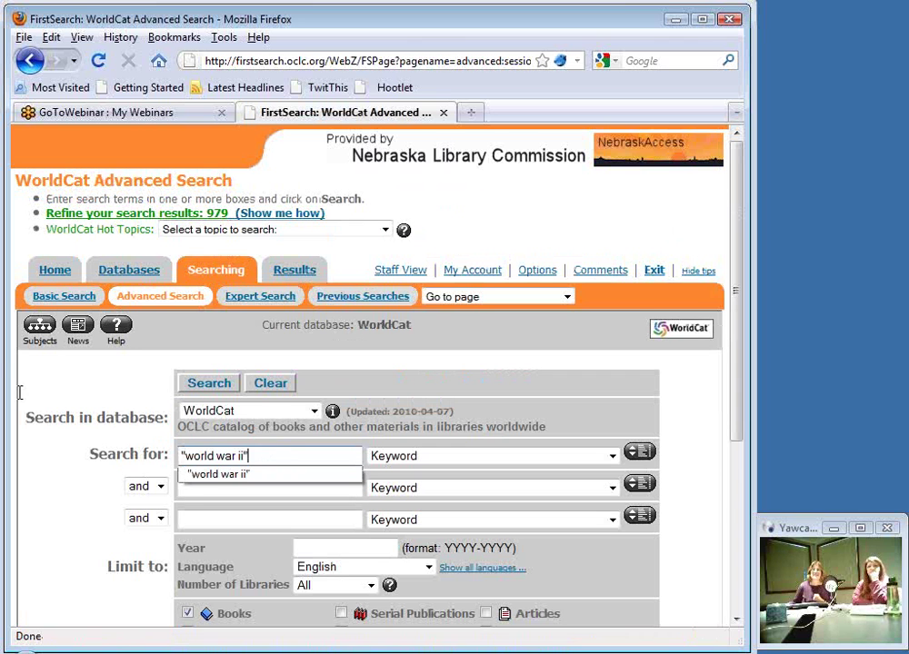
key(ctrl+a)
text(wo)
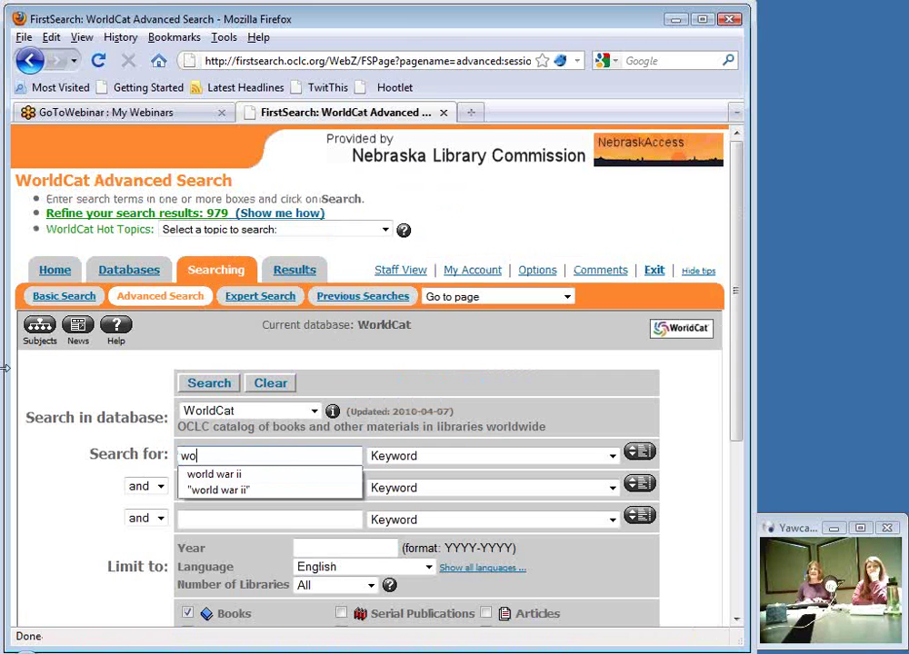
text(rld war, 1939)
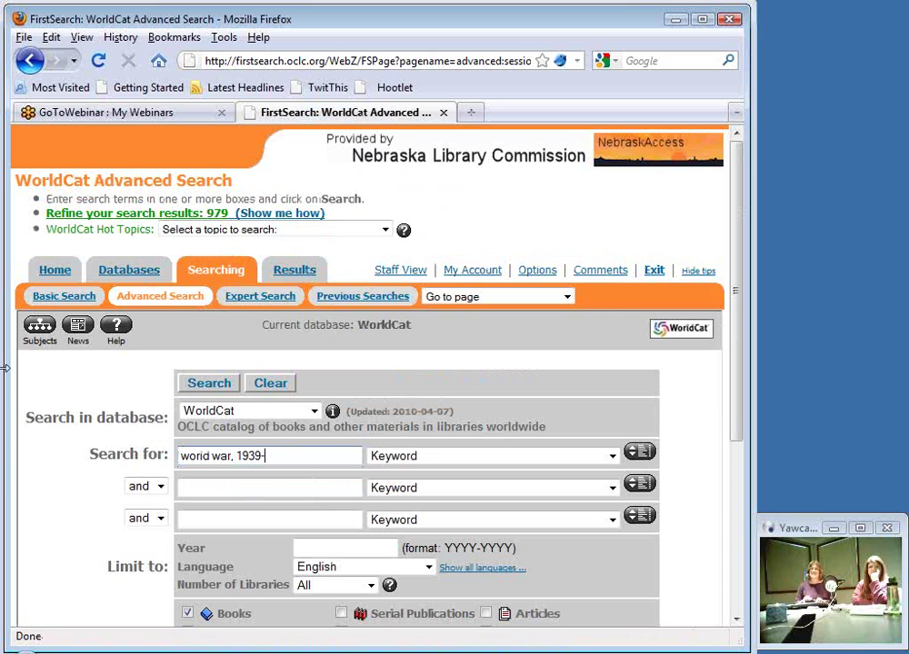
text(-1945)
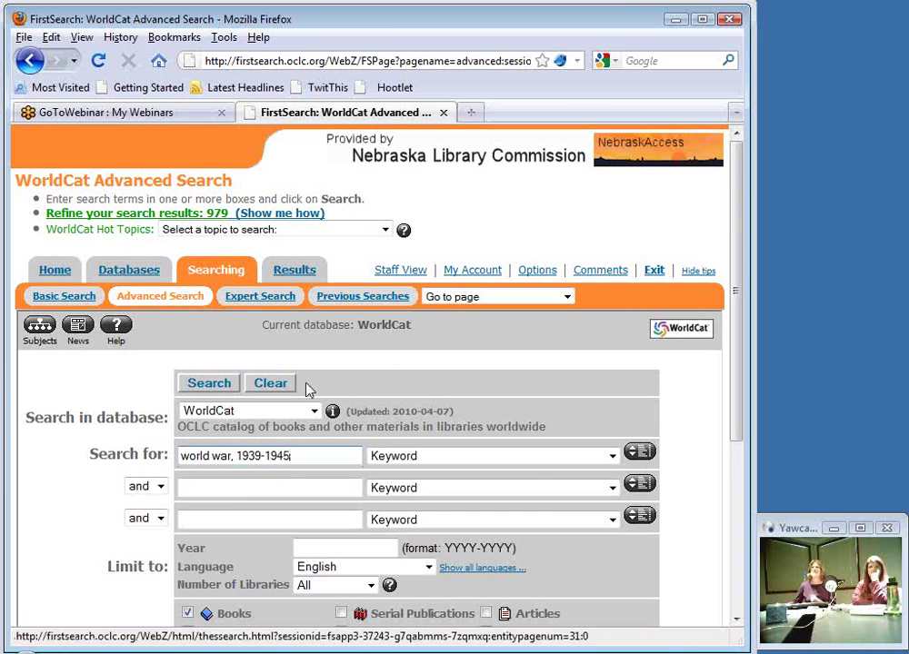
click(533, 461)
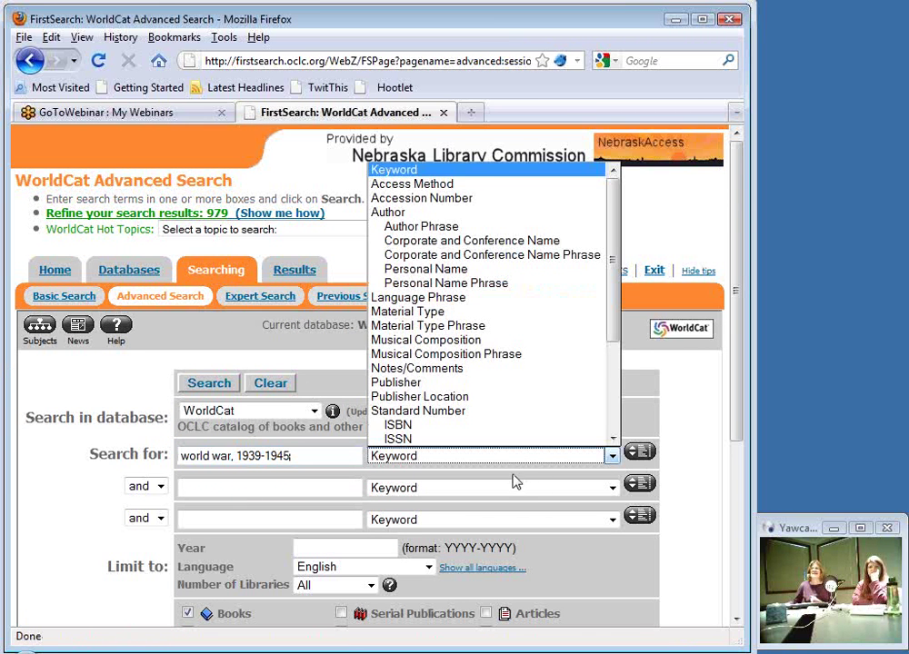
scroll(514, 401, down, 1)
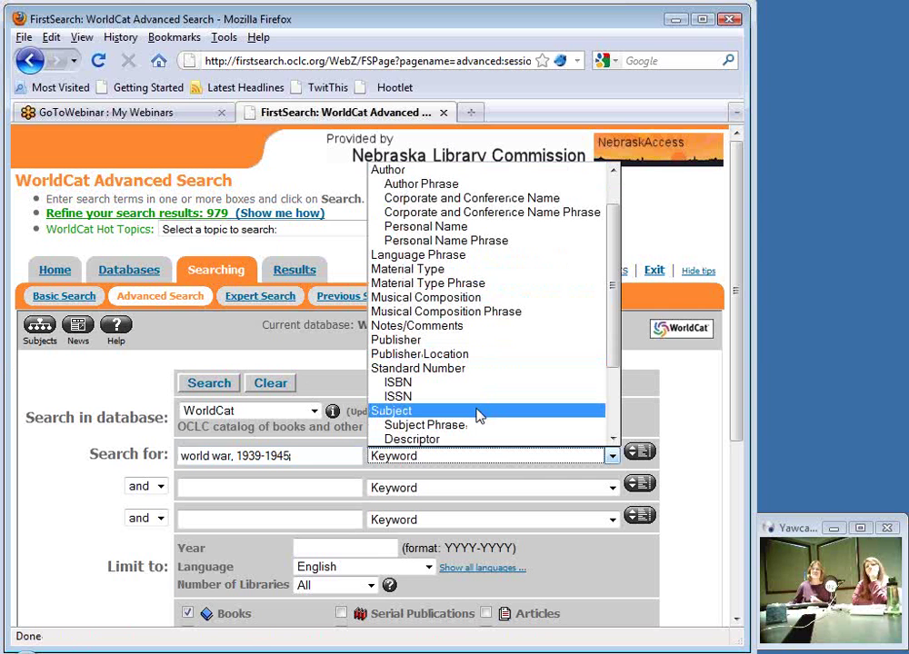
click(479, 416)
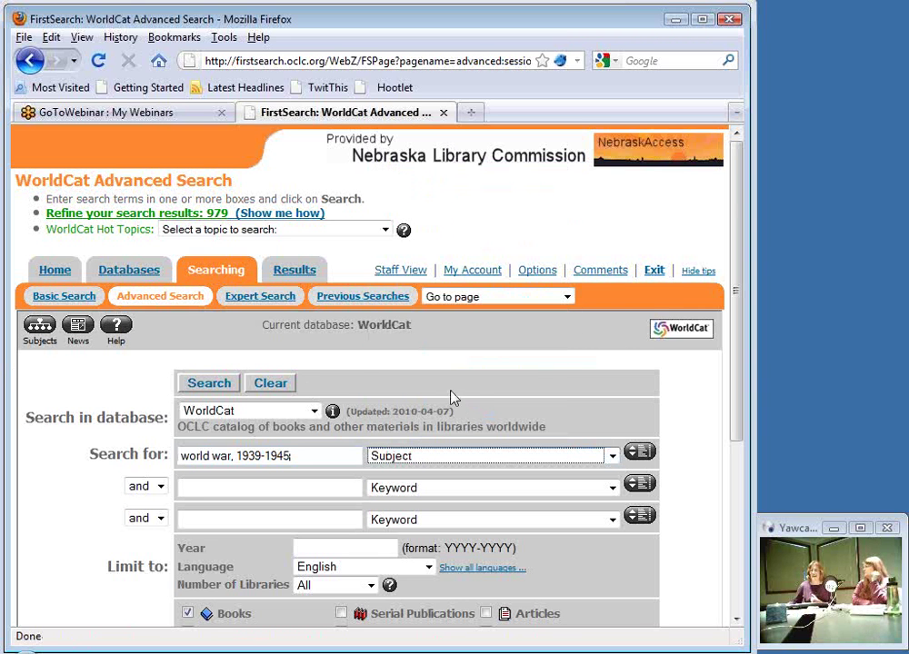
click(198, 384)
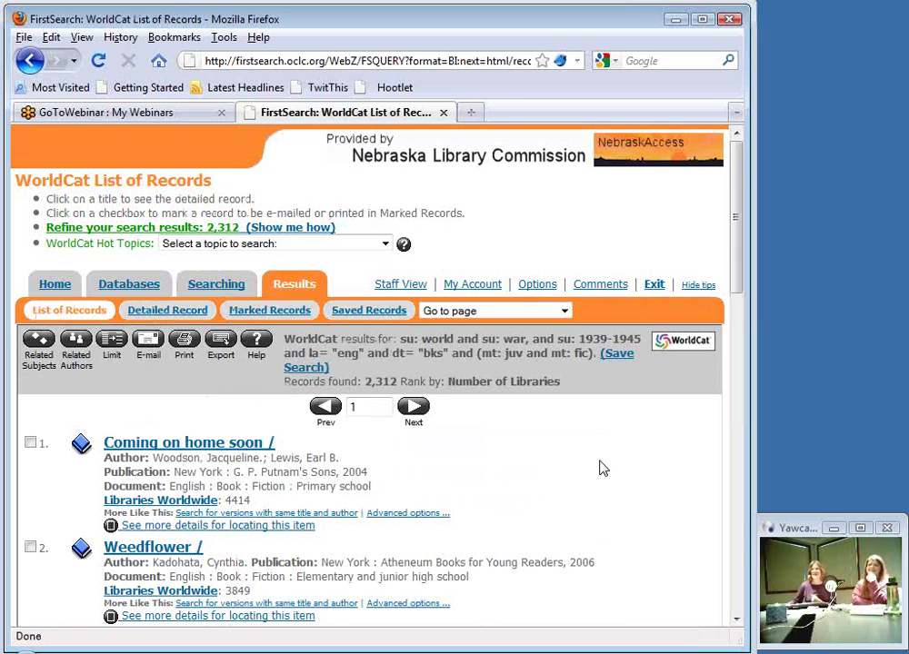
scroll(600, 468, down, 2)
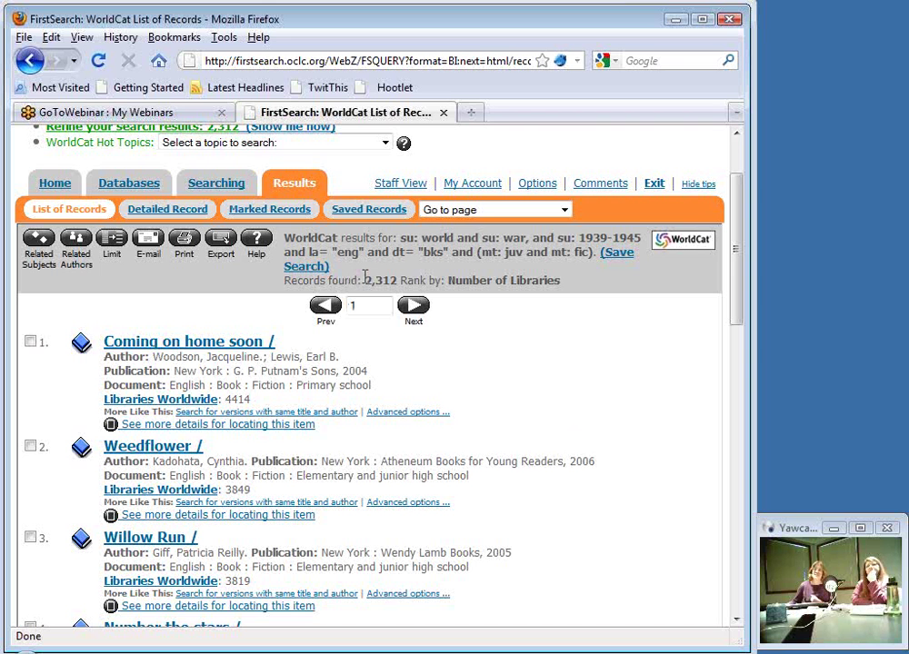
drag(364, 277, 400, 275)
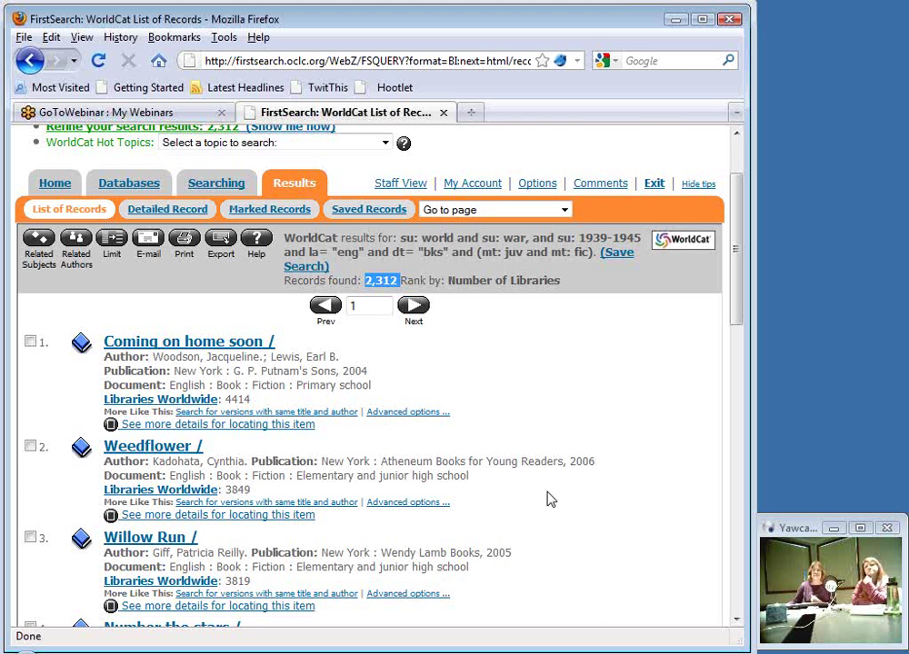
scroll(559, 386, down, 4)
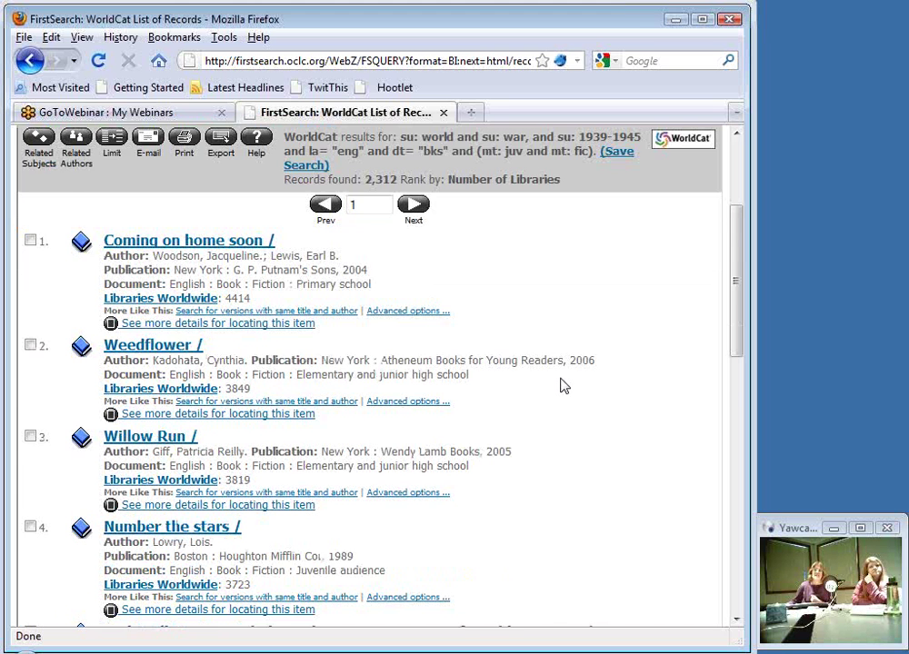
scroll(561, 385, down, 10)
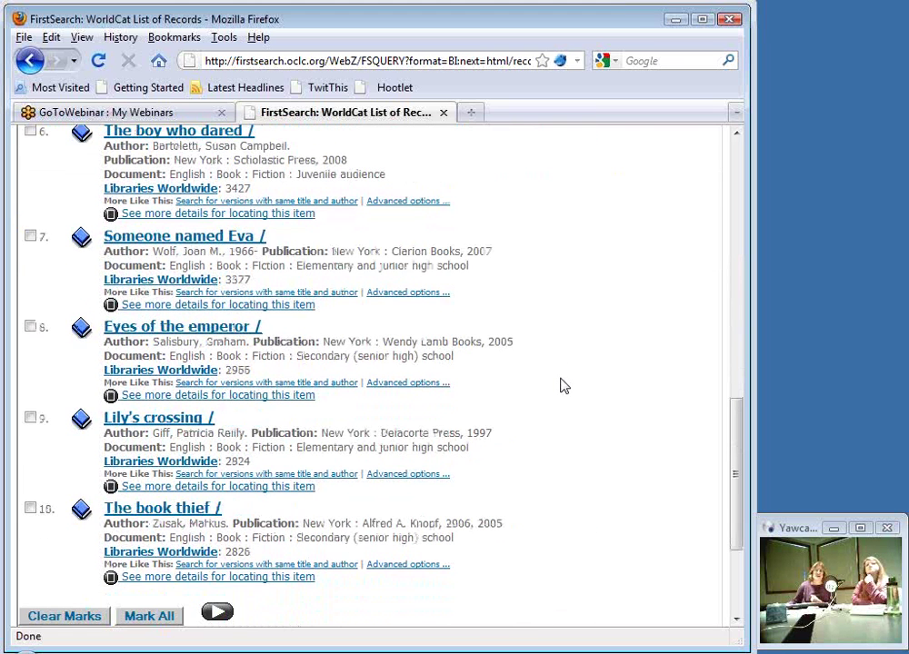
scroll(562, 386, up, 13)
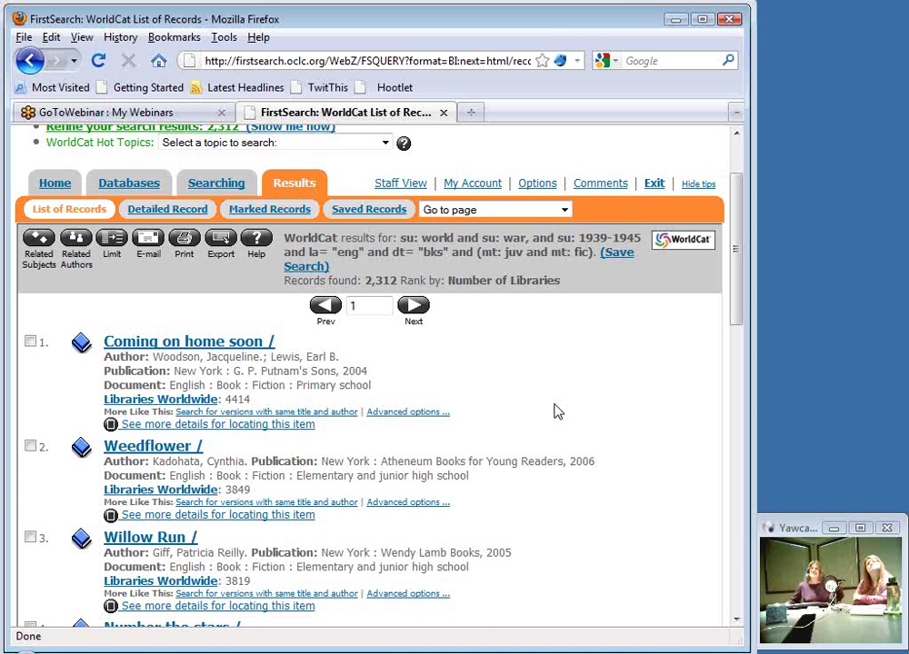
click(212, 188)
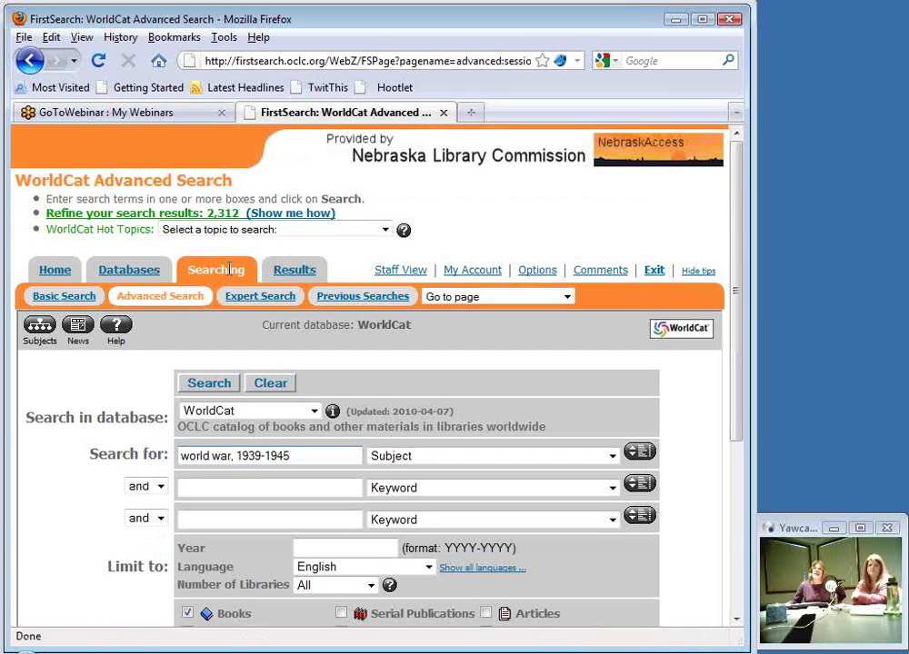
Step: Clear all search terms and limits from the Advanced Search form
click(271, 384)
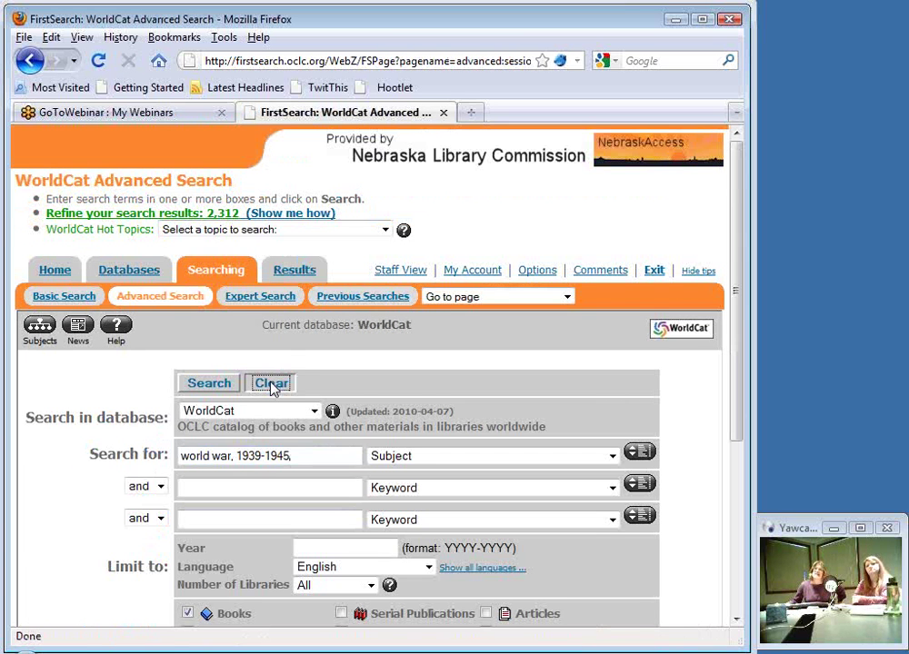
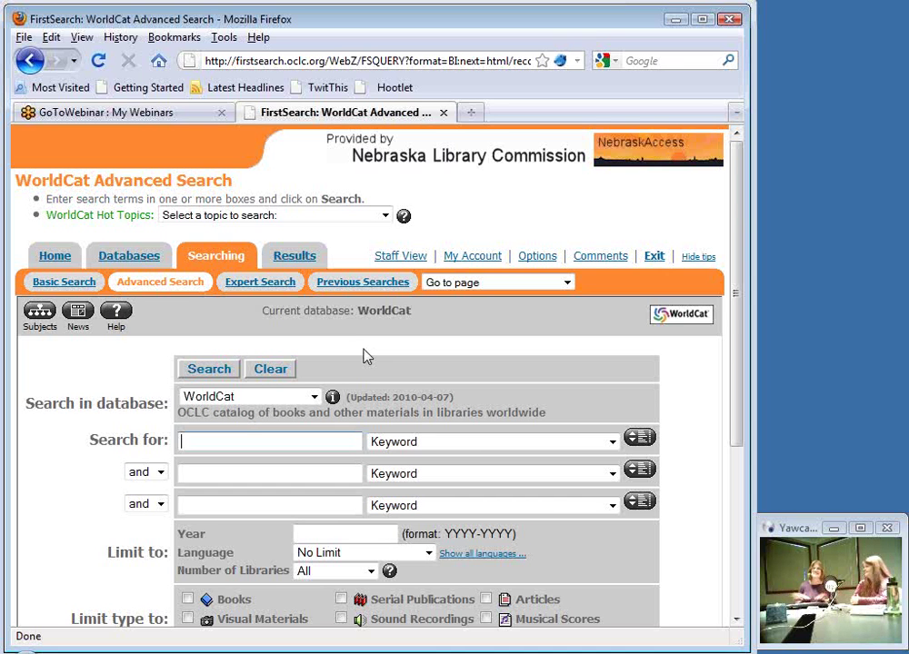
Step: Enter meditation as the first search term with the Subject index
text(me)
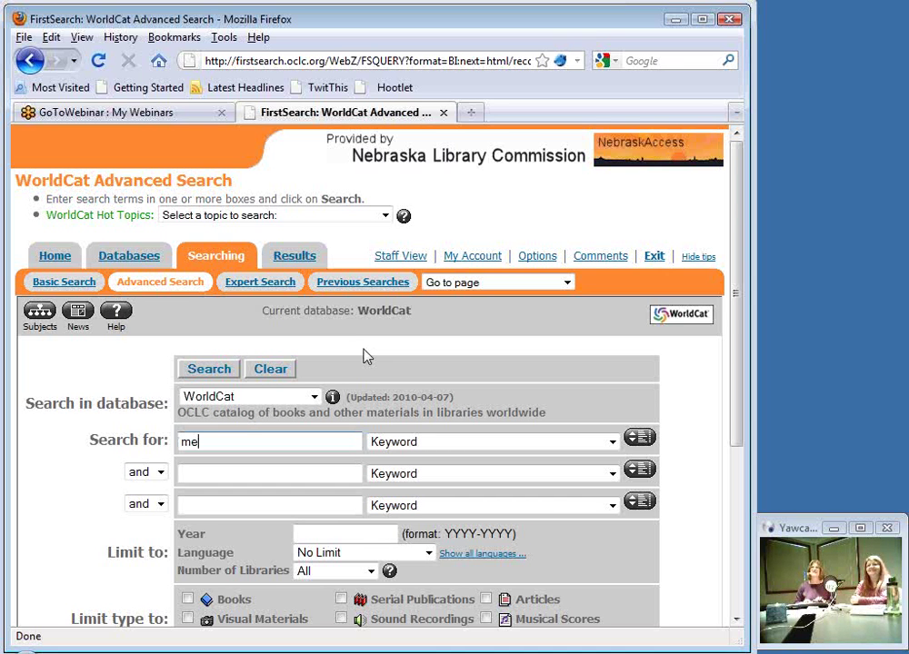
text(ditation)
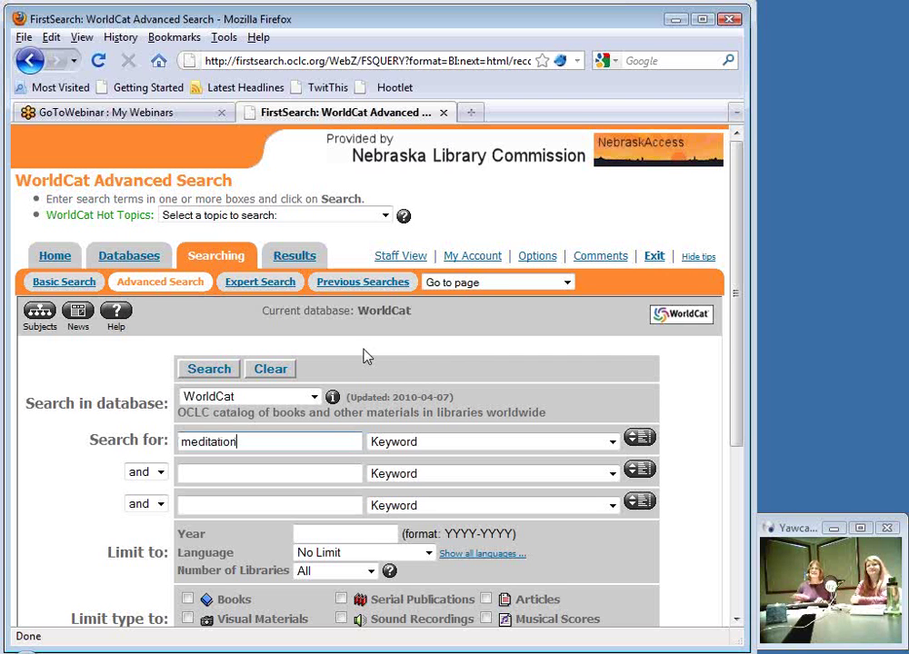
click(583, 450)
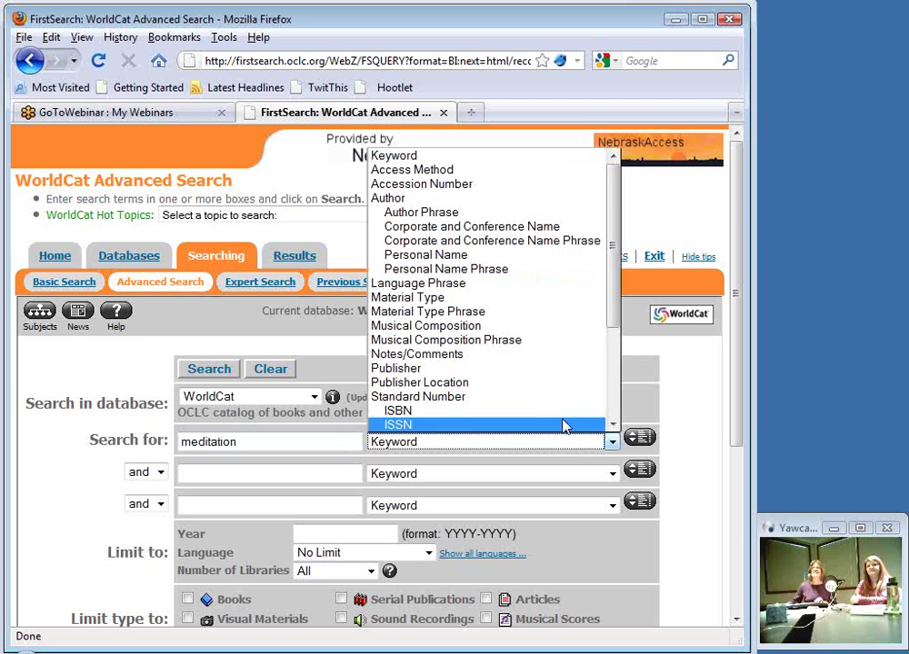
scroll(554, 405, down, 1)
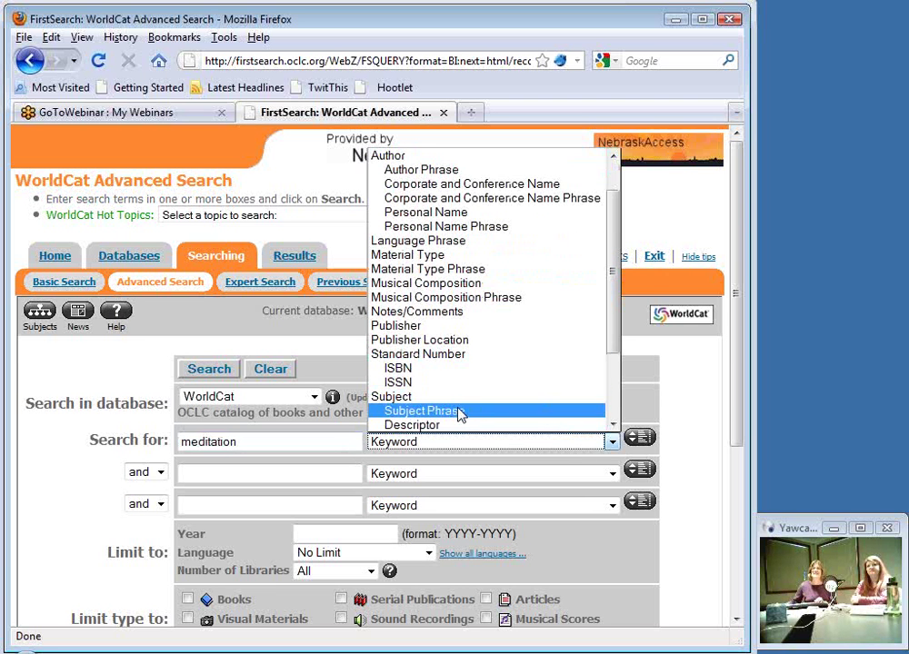
click(409, 400)
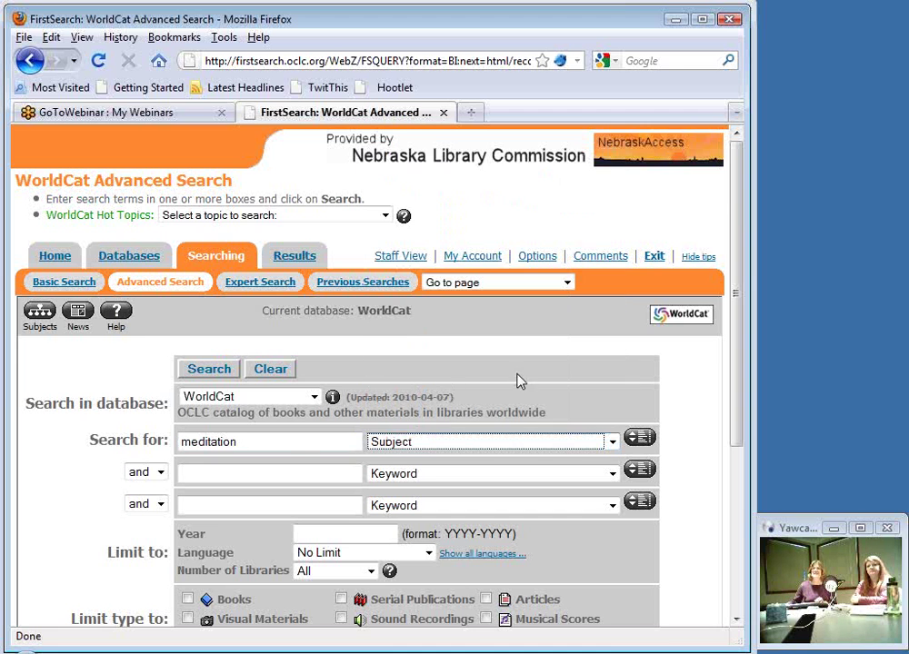
scroll(574, 402, down, 4)
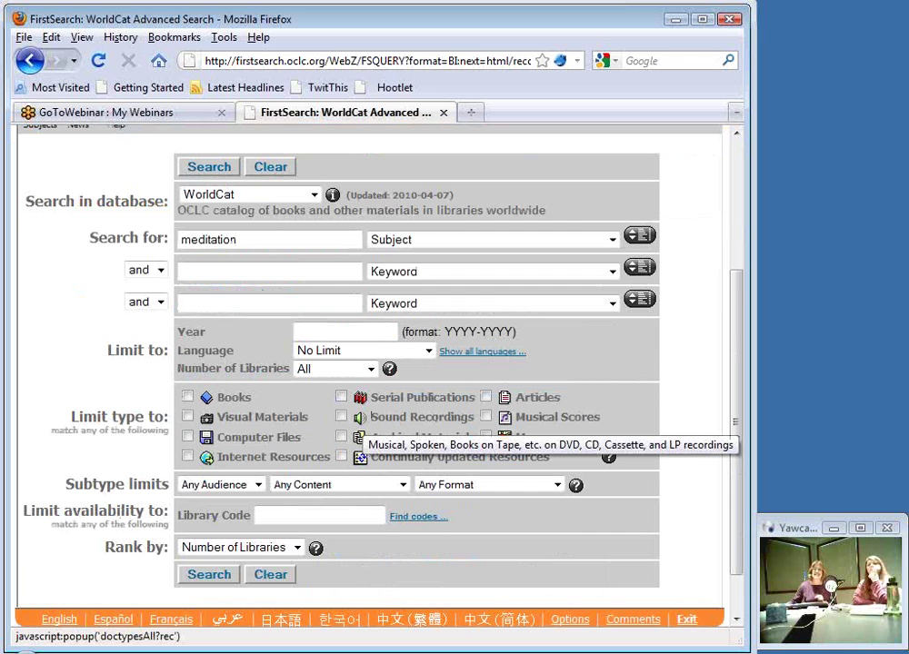
Step: Limit the format to CD audio and run the meditation search
click(560, 489)
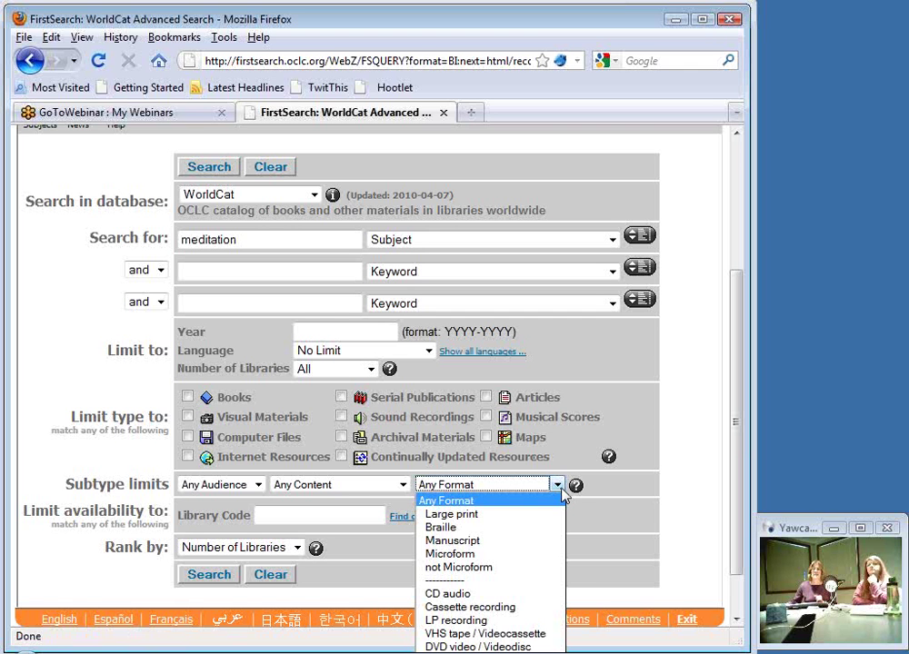
click(543, 604)
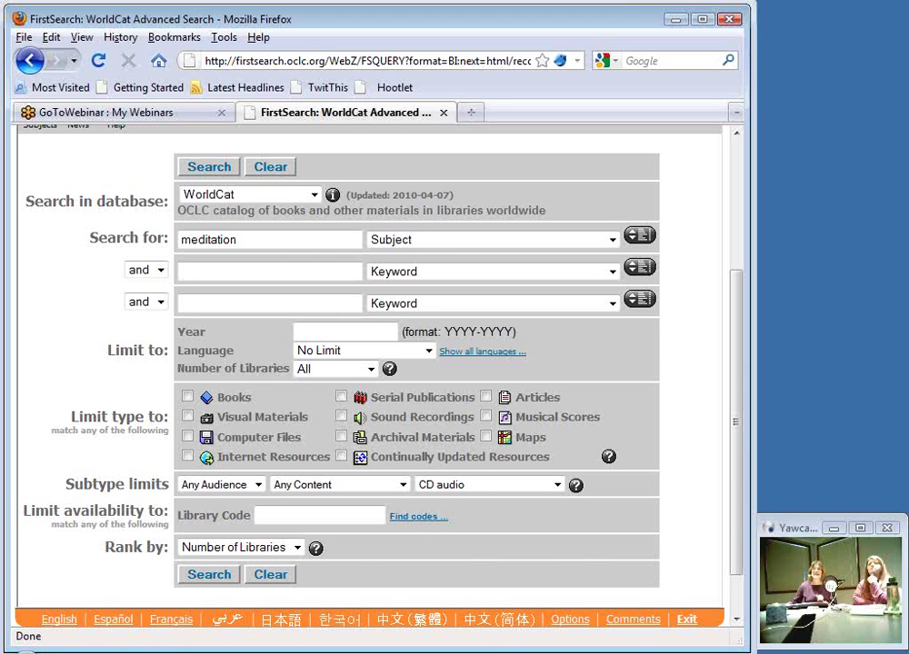
click(208, 578)
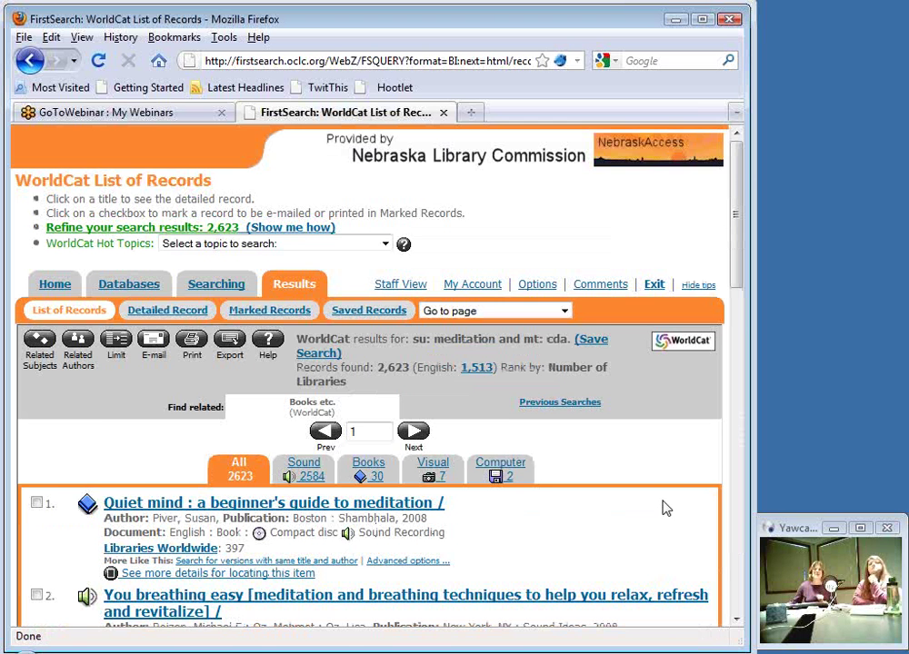
Step: Scroll the results and highlight the Non-music format of records 2 and 3
scroll(667, 508, down, 2)
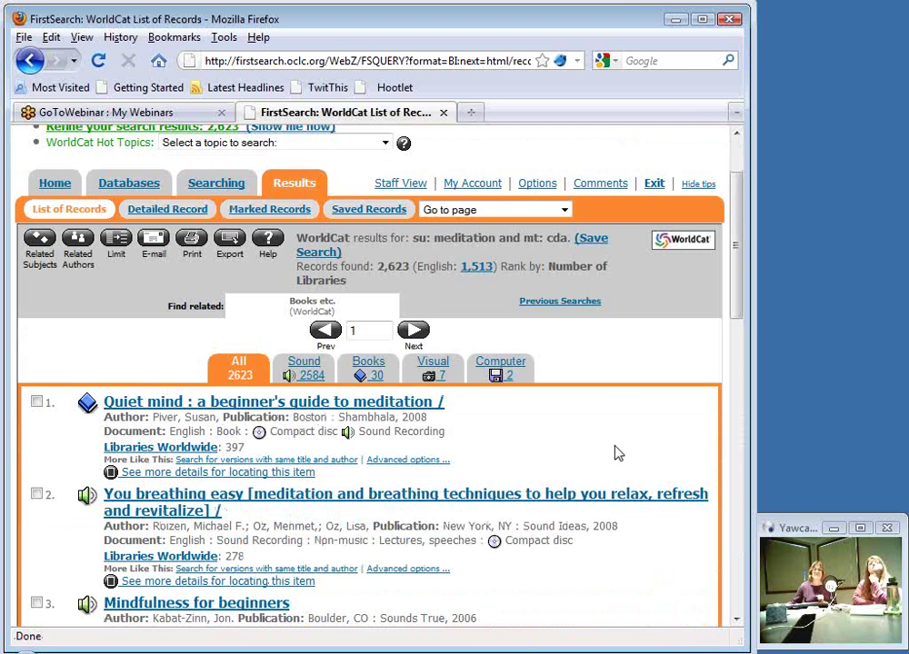
scroll(617, 453, down, 2)
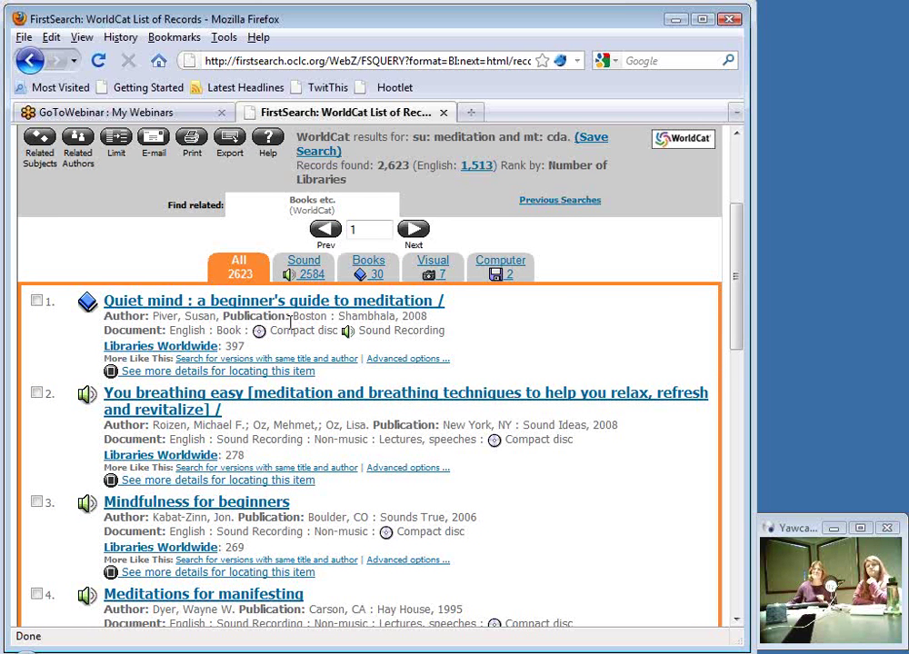
scroll(291, 321, down, 2)
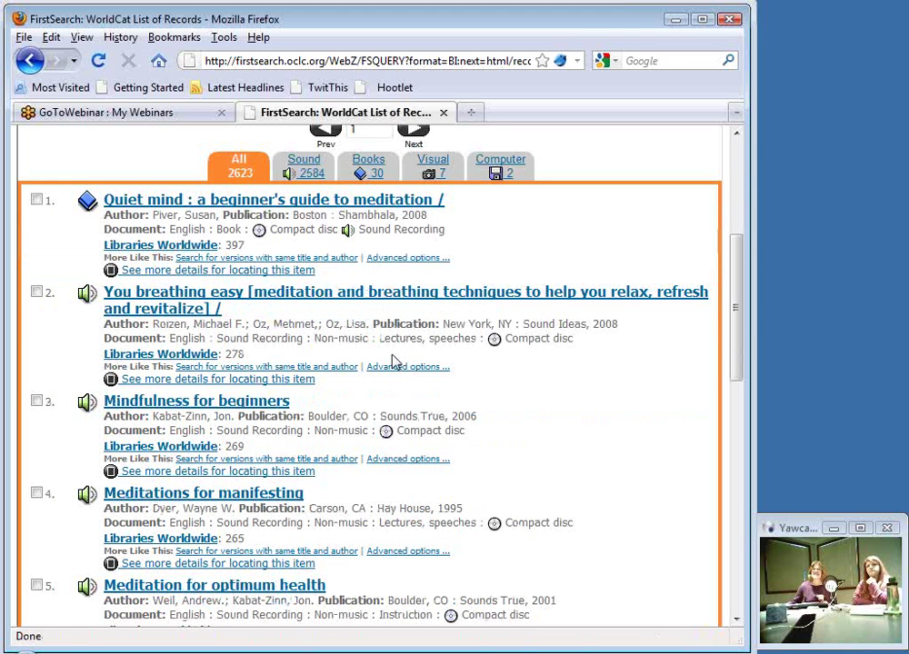
double_click(323, 339)
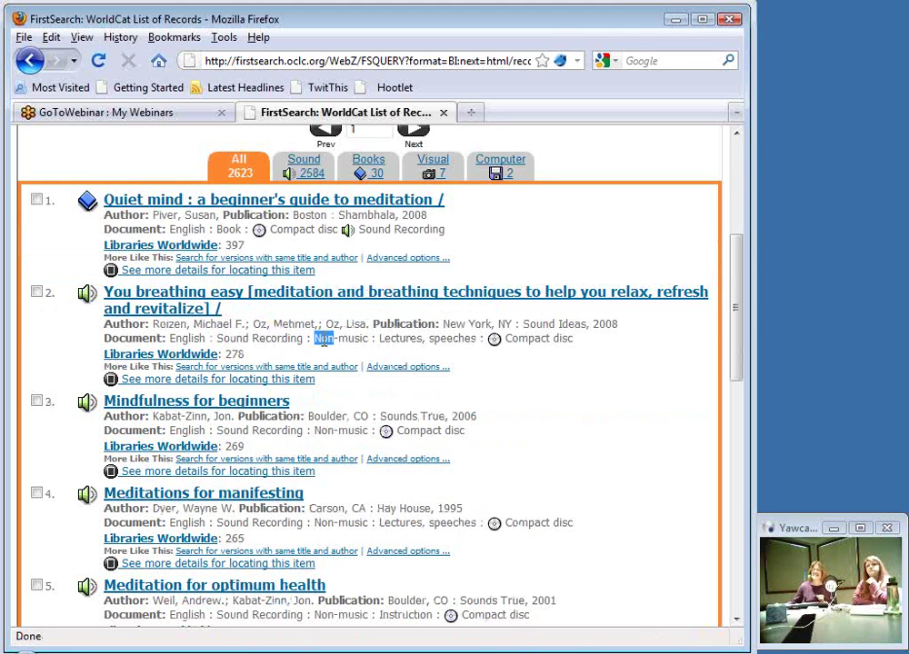
drag(323, 339, 448, 342)
click(543, 423)
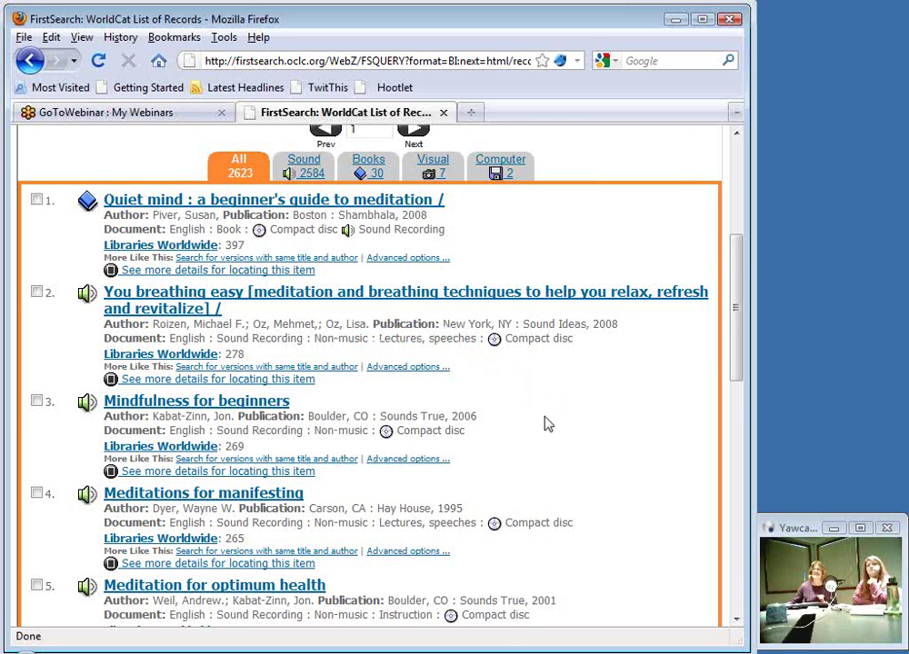
scroll(473, 375, down, 2)
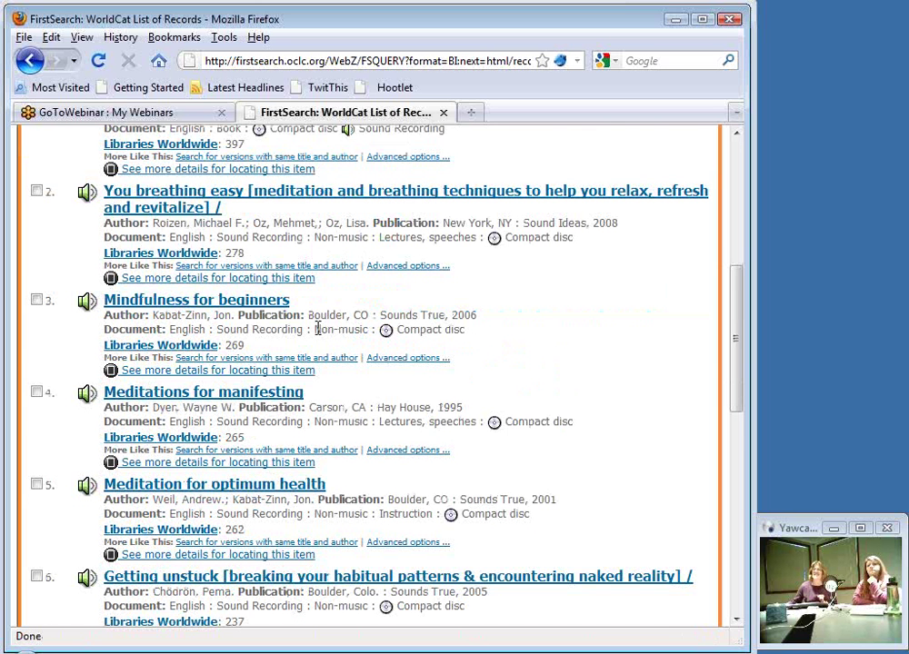
drag(315, 329, 557, 356)
click(559, 357)
Step: Highlight Music in the Circlesongs format line and open its full record
scroll(563, 358, down, 2)
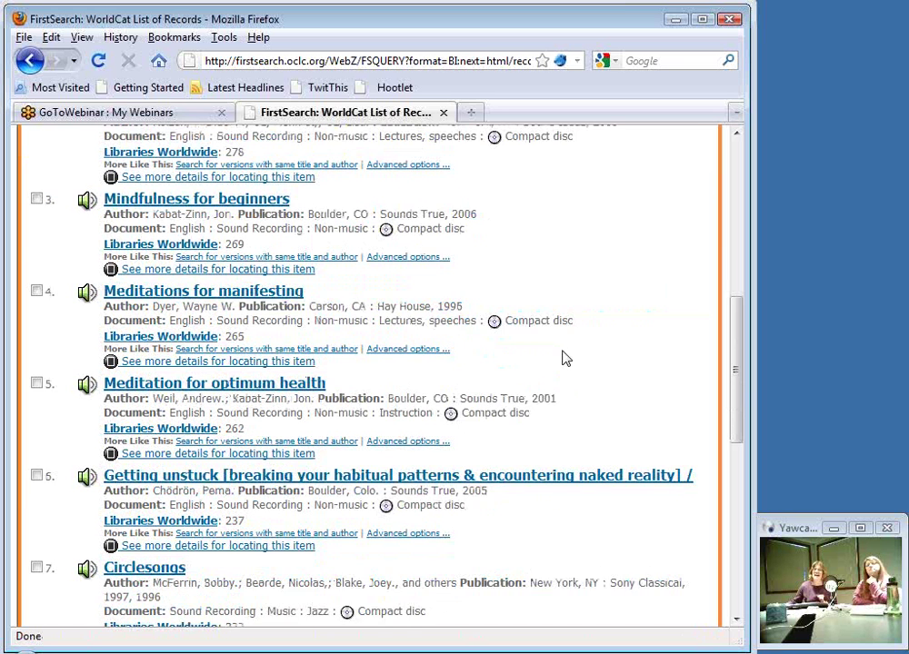
scroll(563, 358, down, 4)
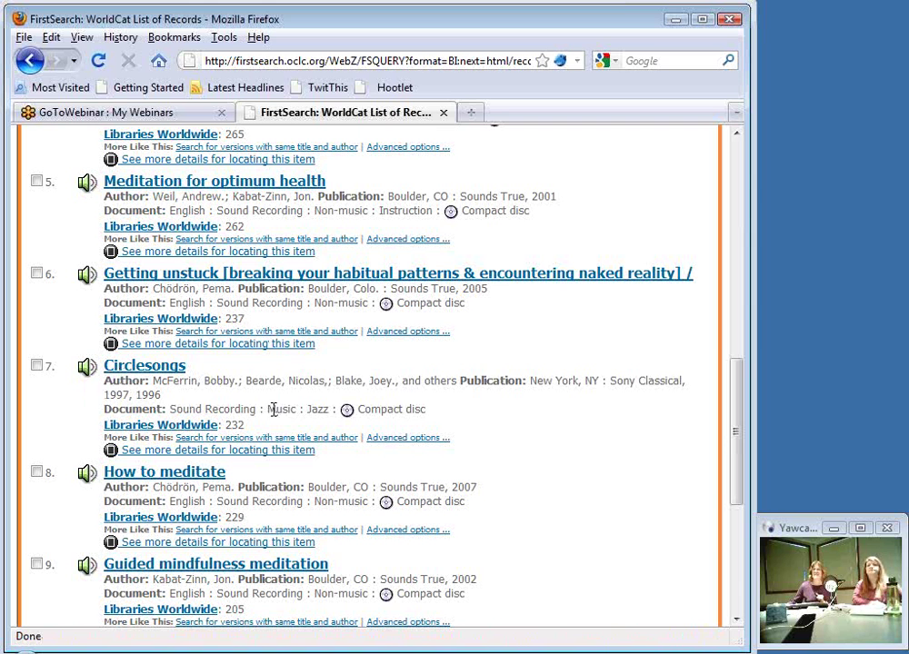
drag(272, 410, 300, 413)
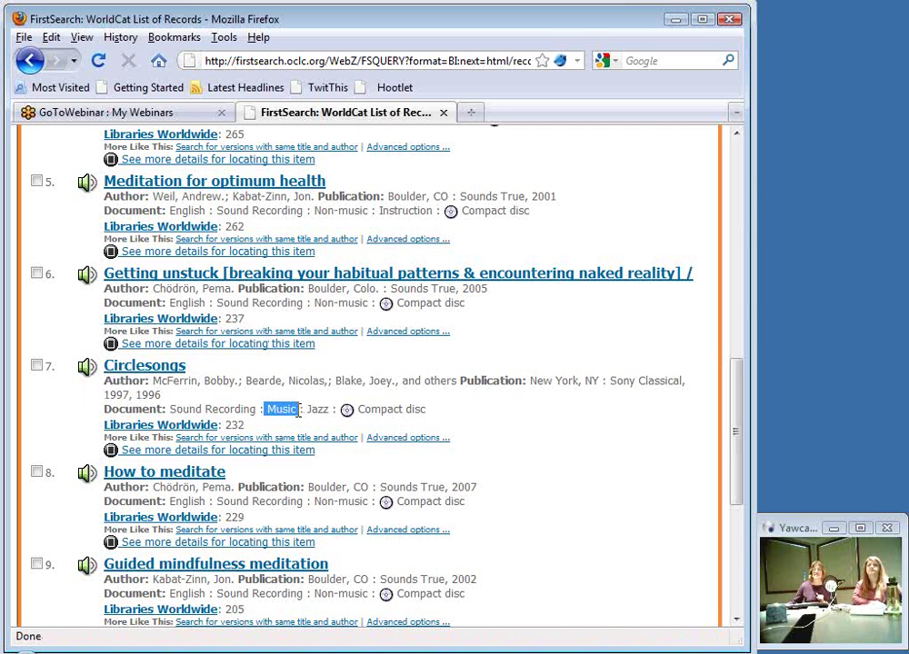
click(563, 429)
click(166, 371)
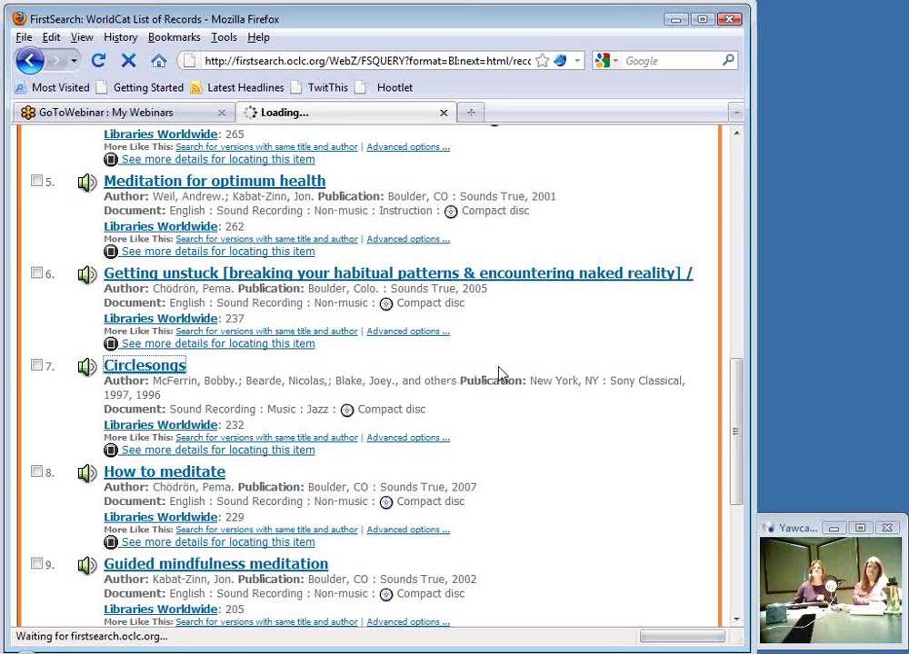
Step: Scroll back to the top and go to the Searching tab, which returns an unknown-error notice
scroll(500, 372, down, 2)
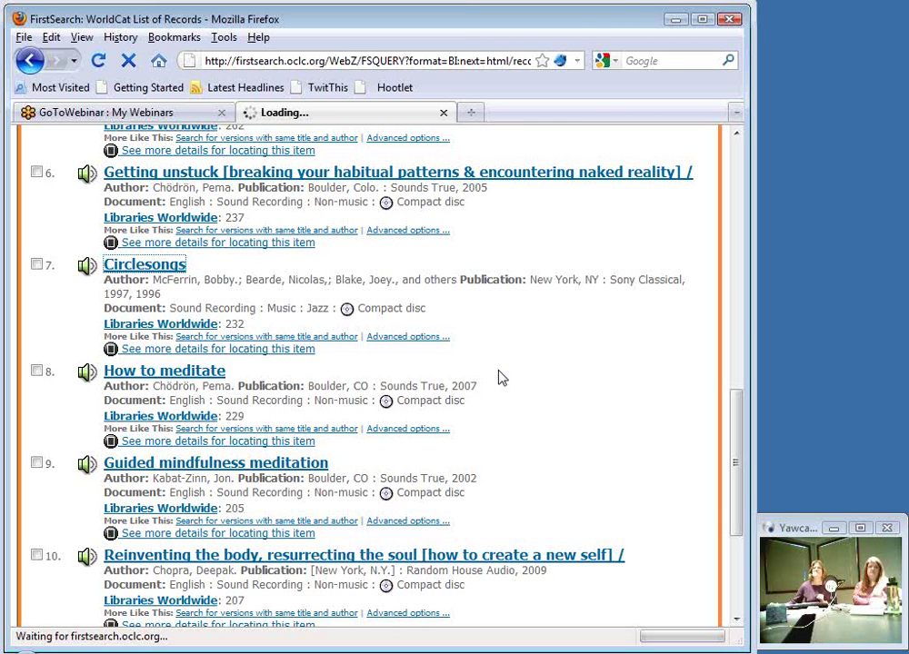
scroll(503, 377, up, 8)
scroll(500, 409, up, 8)
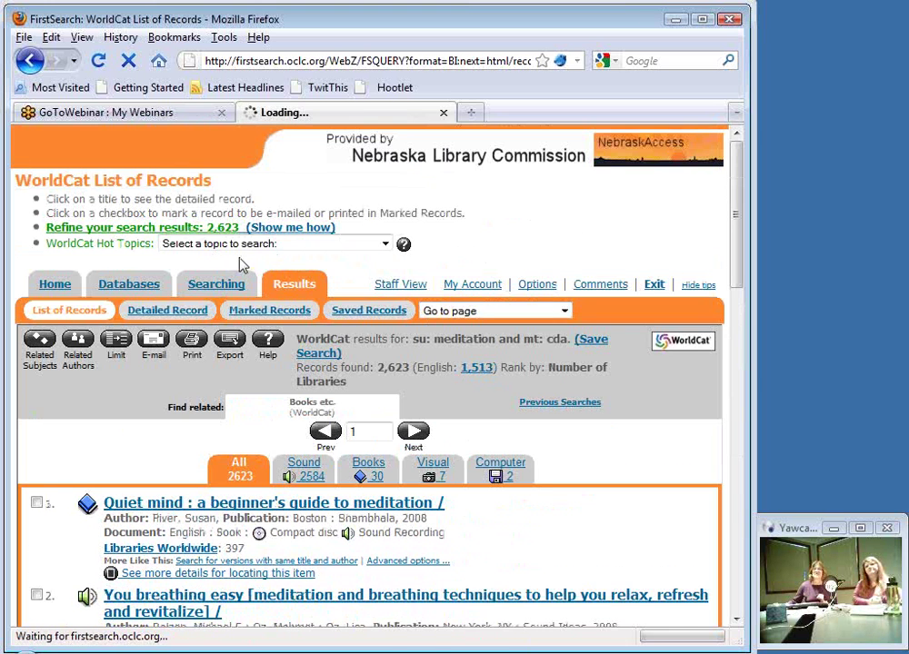
click(227, 285)
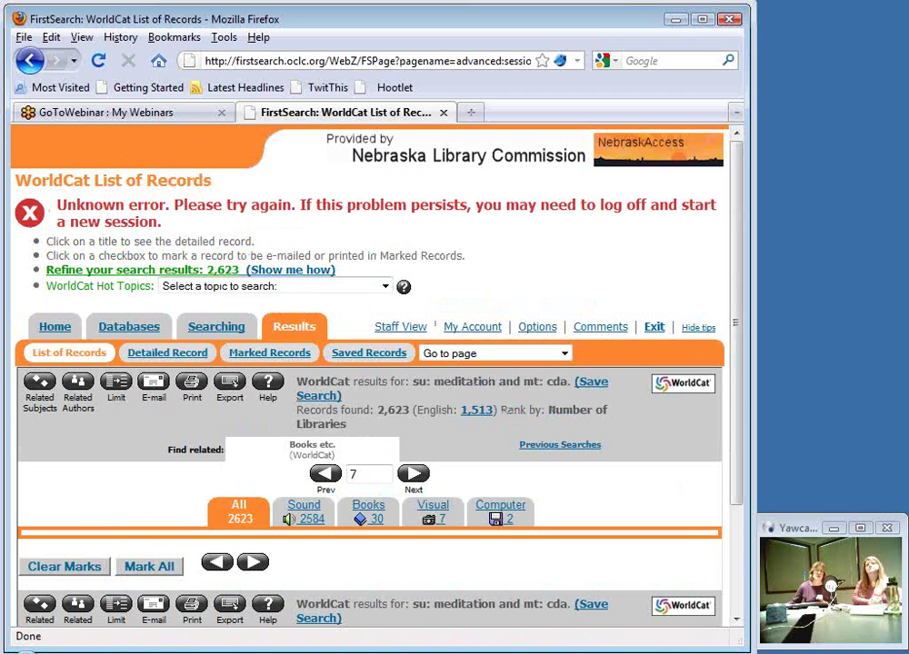
scroll(345, 223, down, 3)
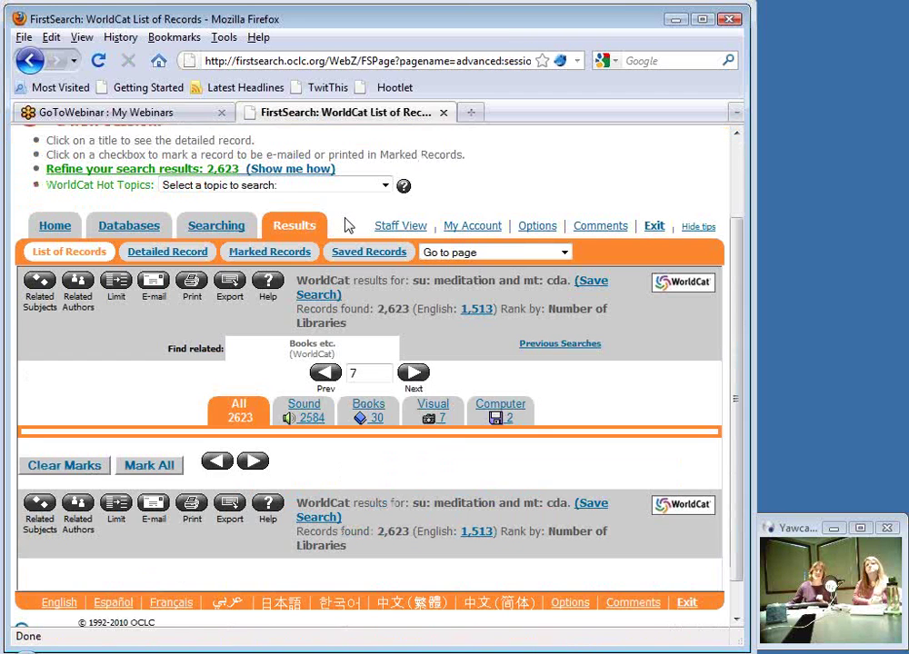
Step: Add the Musical recording content limit alongside CD audio and rerun the meditation search
click(206, 227)
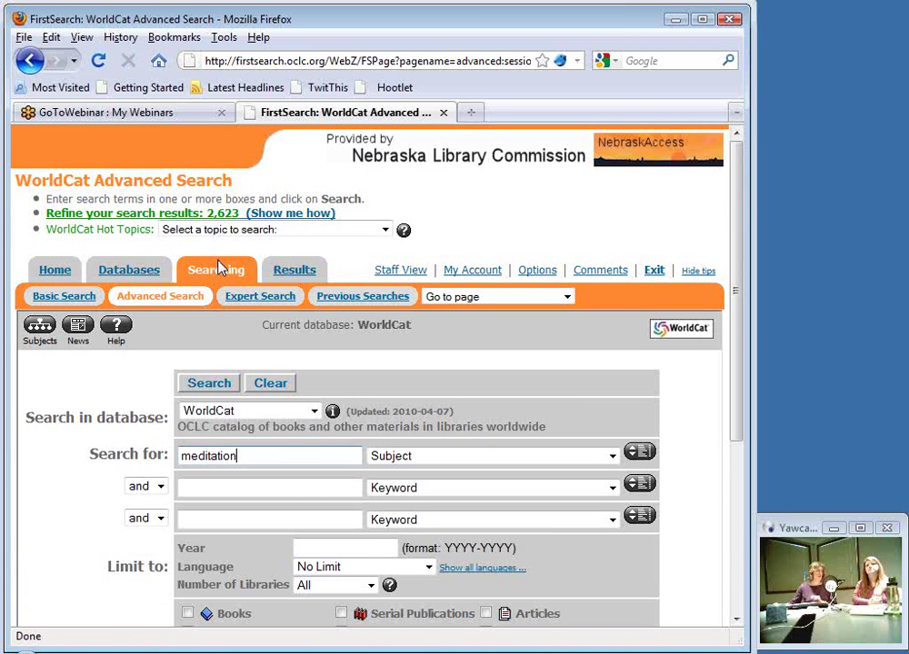
scroll(463, 387, down, 3)
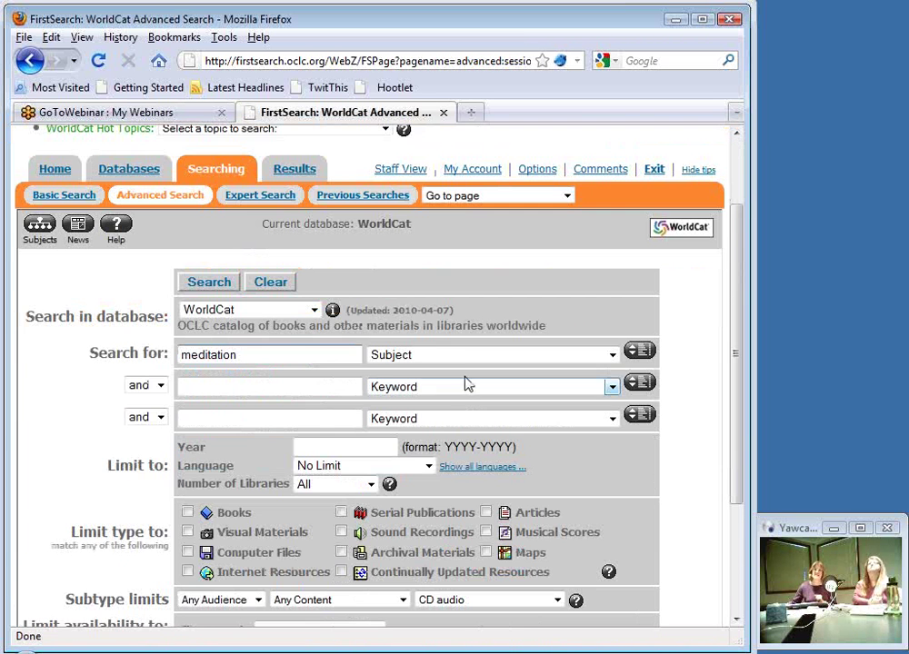
scroll(500, 325, down, 3)
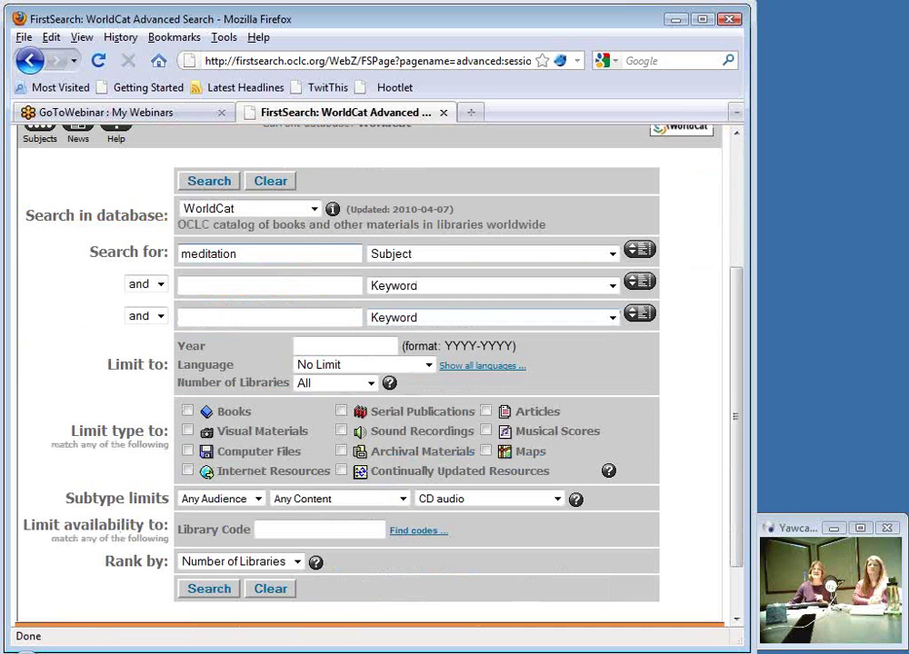
click(390, 499)
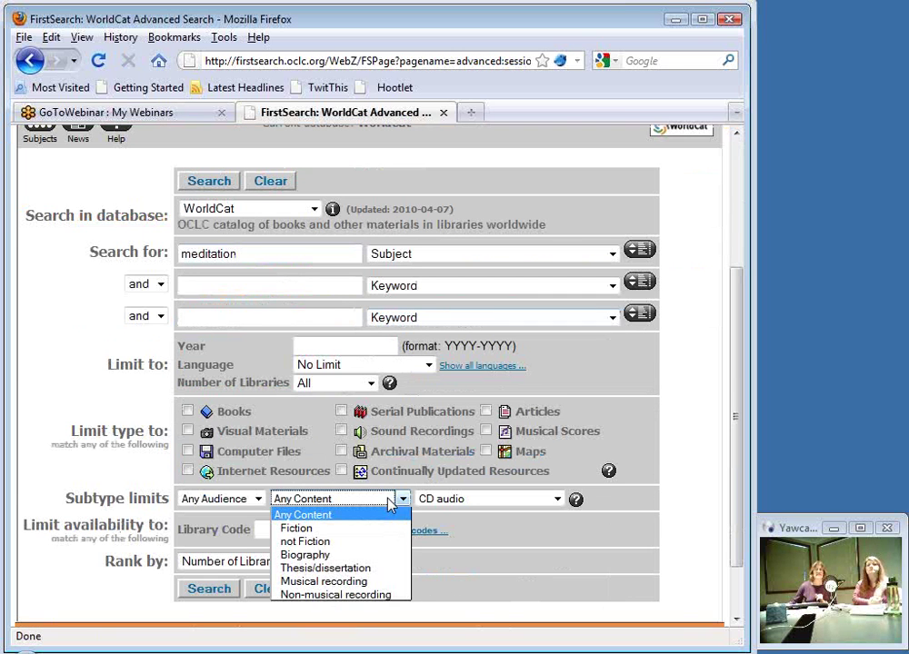
click(350, 582)
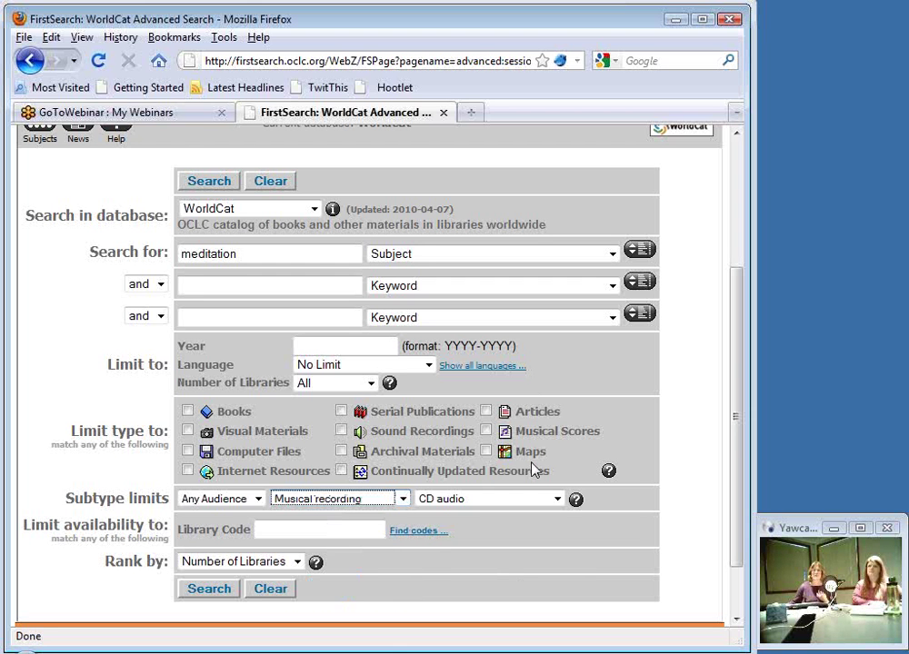
click(203, 182)
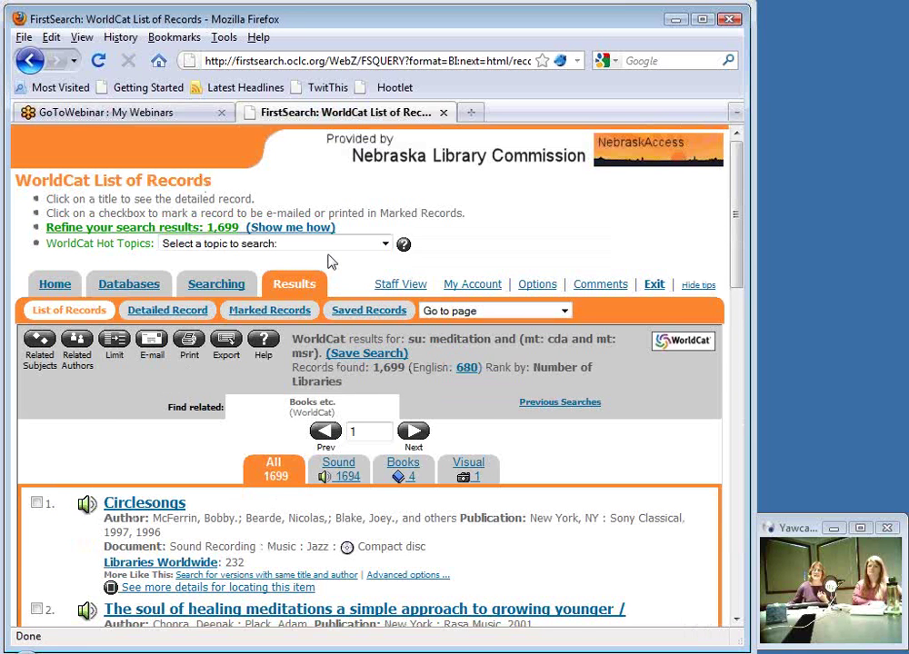
scroll(331, 262, down, 2)
scroll(331, 262, down, 2)
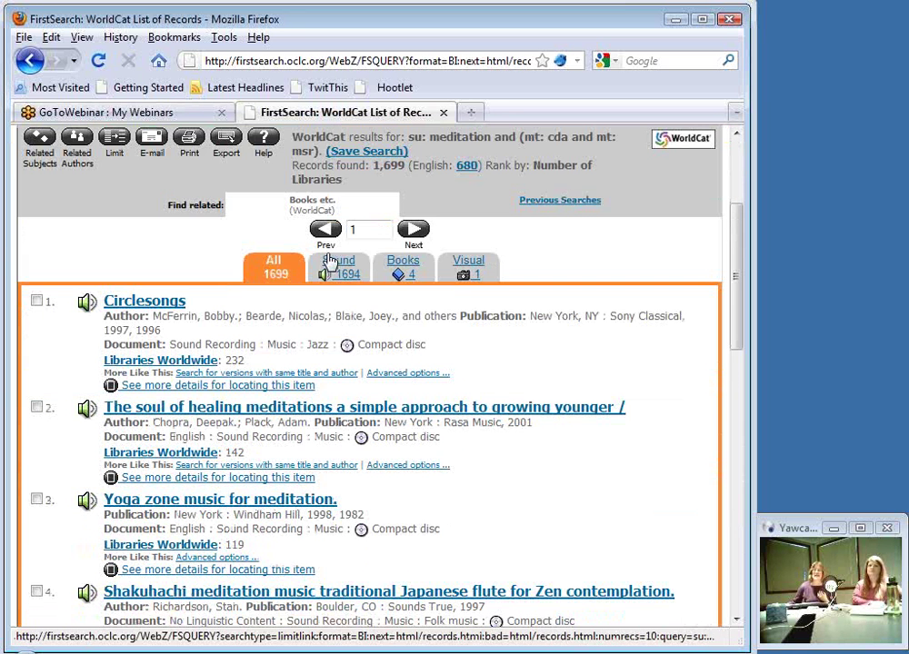
scroll(331, 262, down, 2)
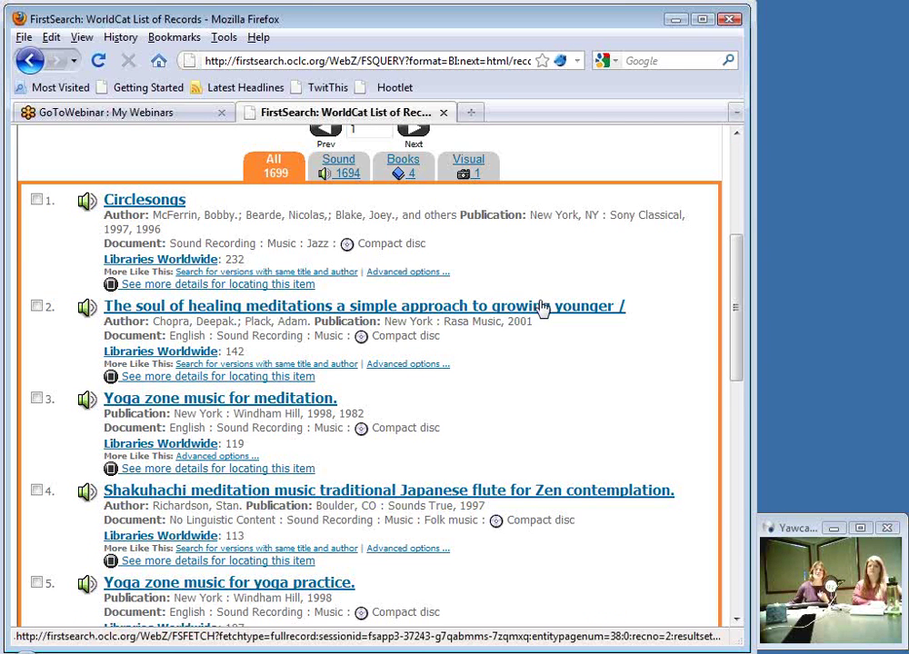
scroll(542, 309, down, 2)
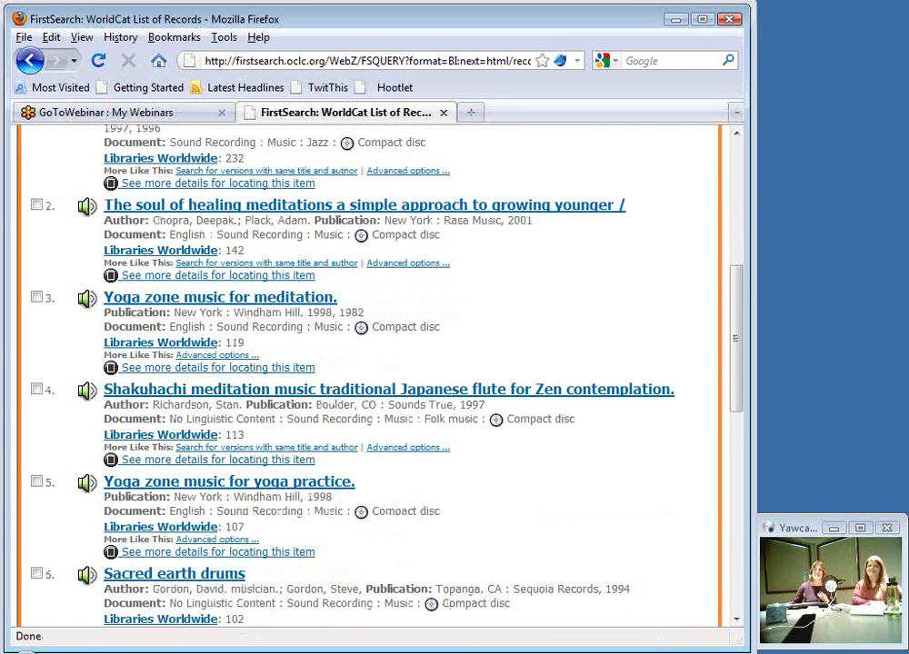
scroll(378, 375, down, 2)
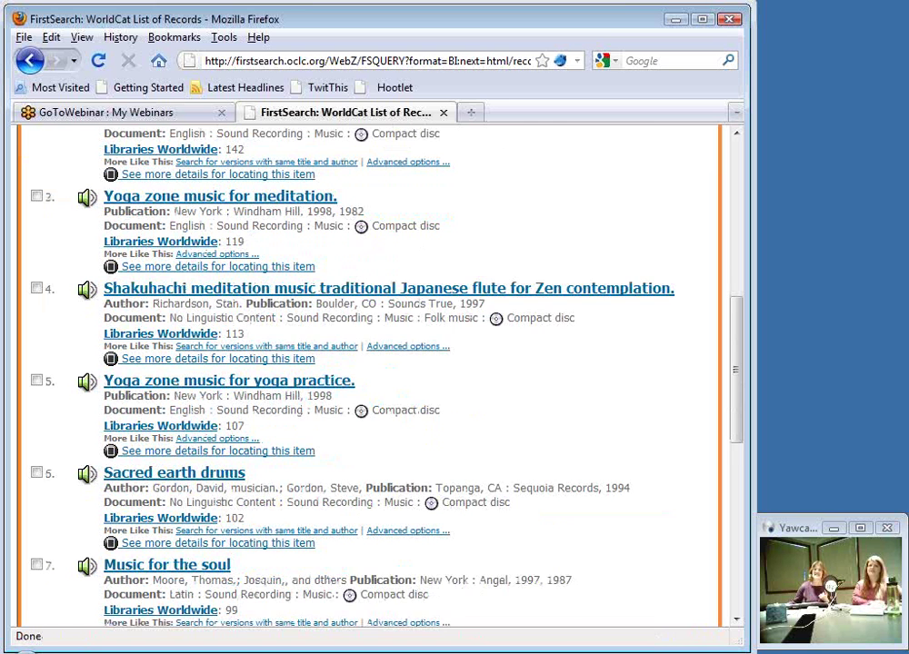
scroll(544, 309, down, 2)
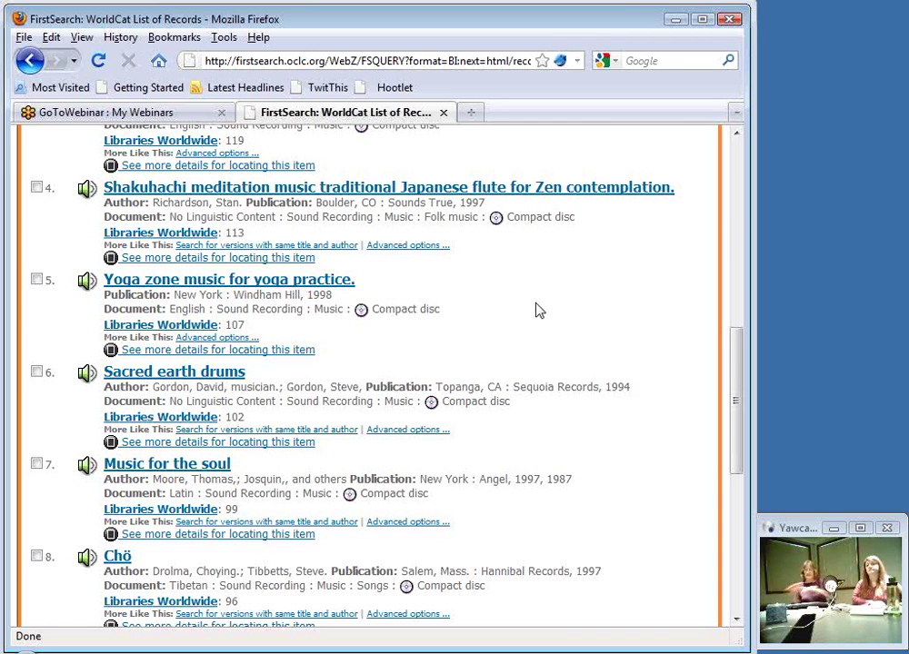
scroll(535, 419, up, 8)
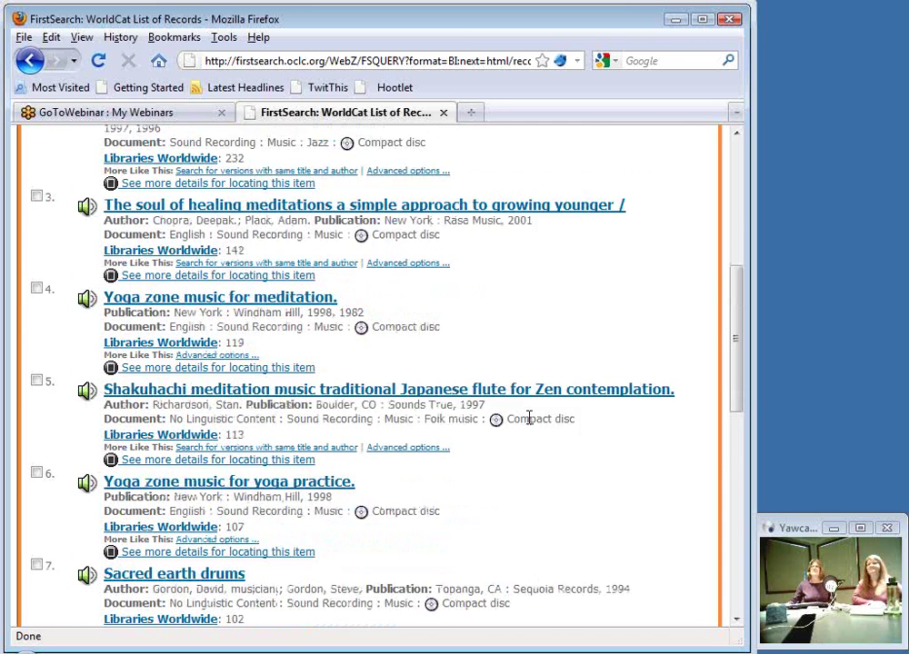
scroll(526, 423, up, 3)
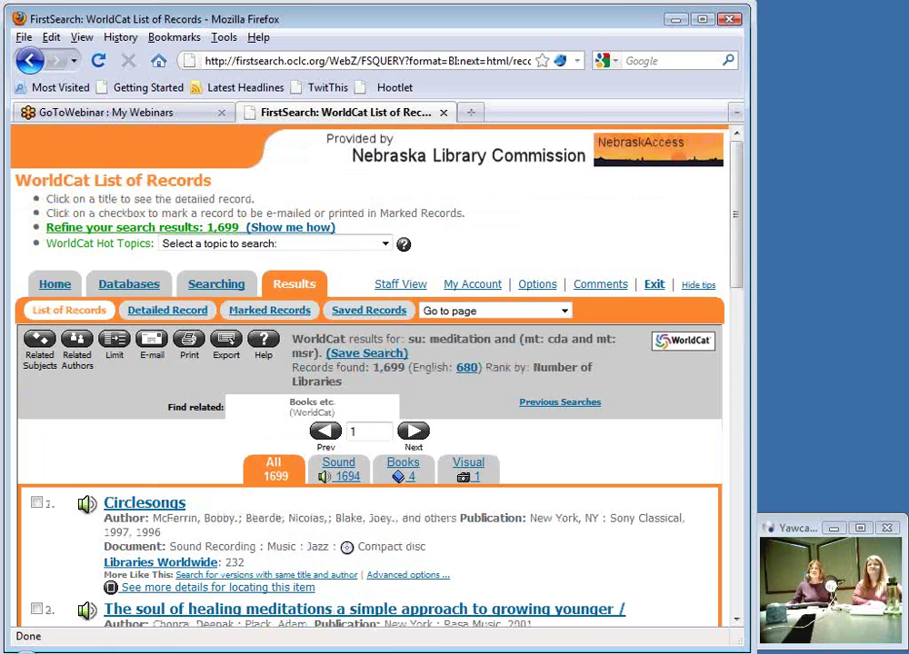
Step: Clear the advanced search form and enter new moon with the Title index
click(233, 288)
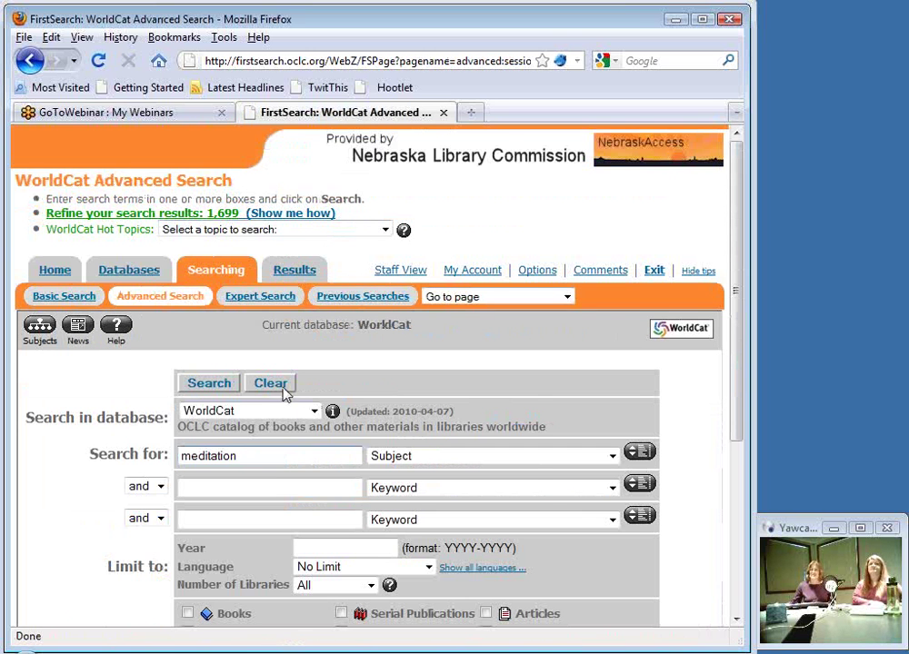
click(270, 384)
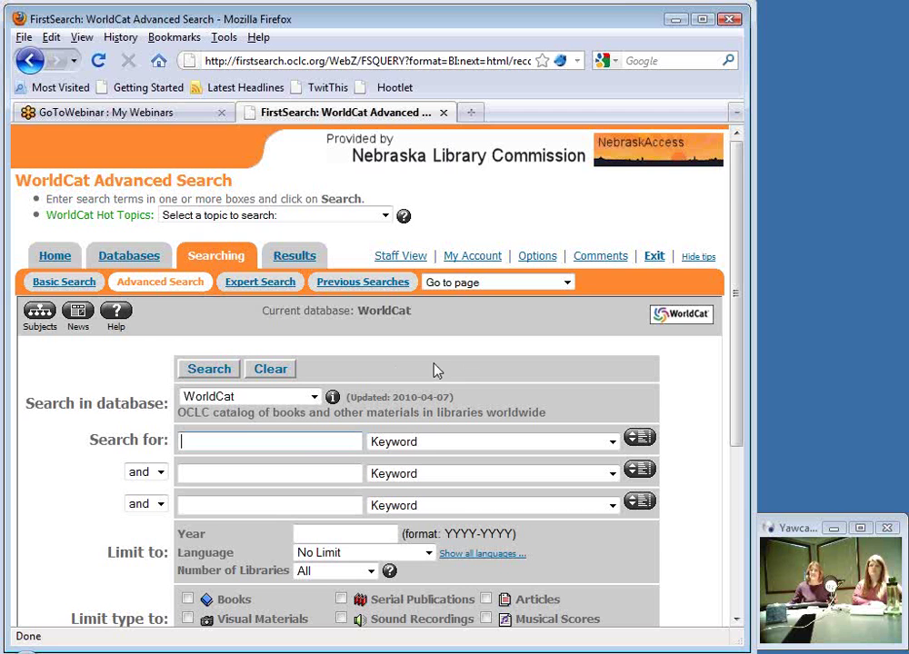
scroll(434, 370, down, 2)
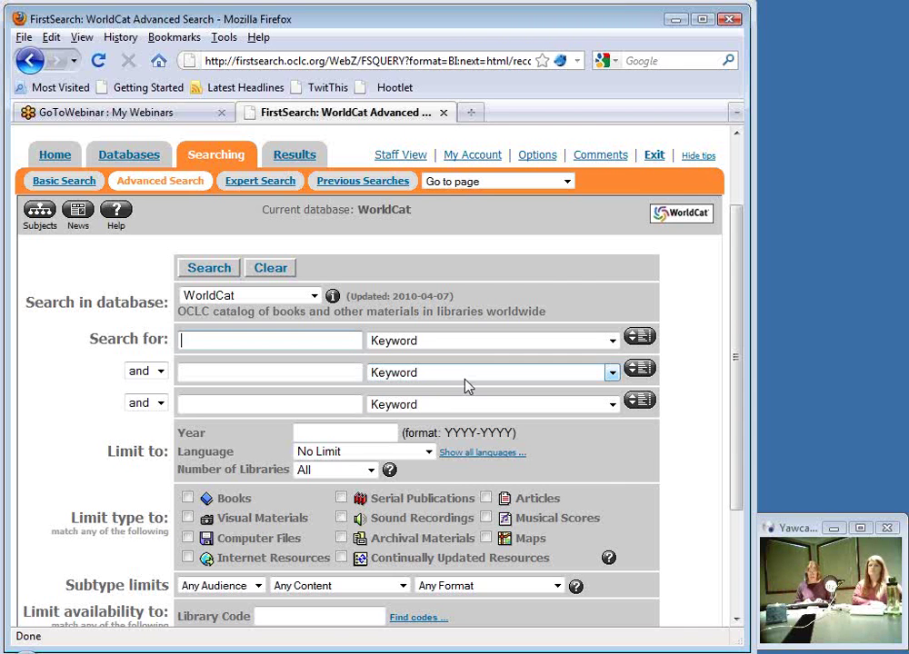
text(new moon)
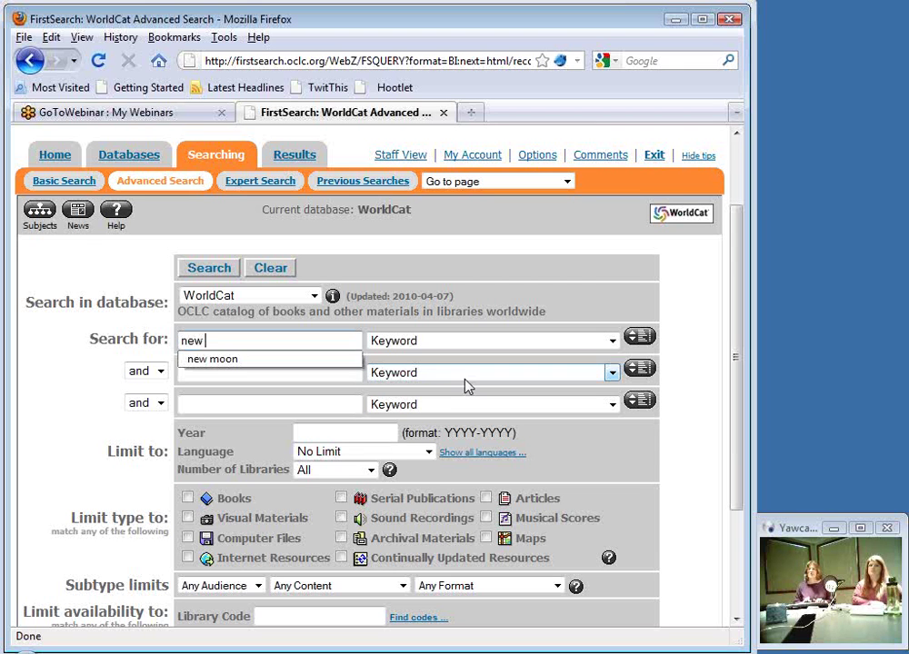
key(Tab)
key(t)
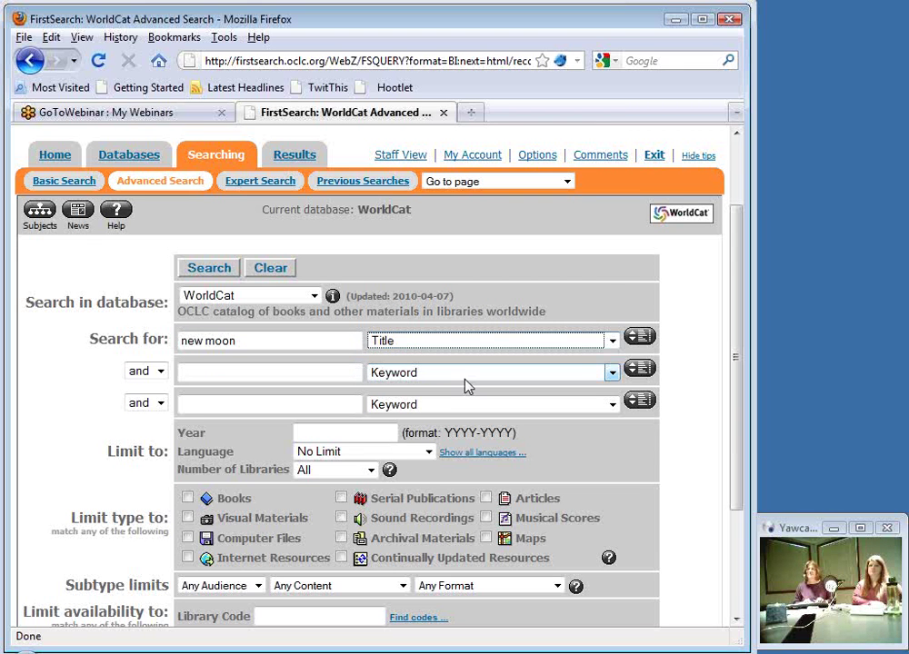
key(Tab)
key(Tab)
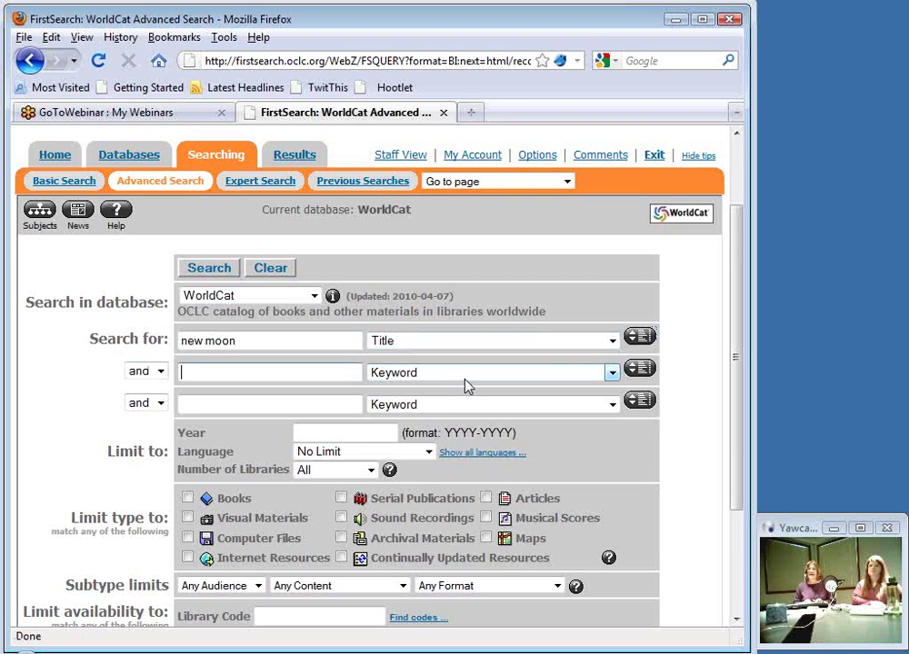
Step: Fill in the author's name in the second row with the Author index
text(ste)
key(Down)
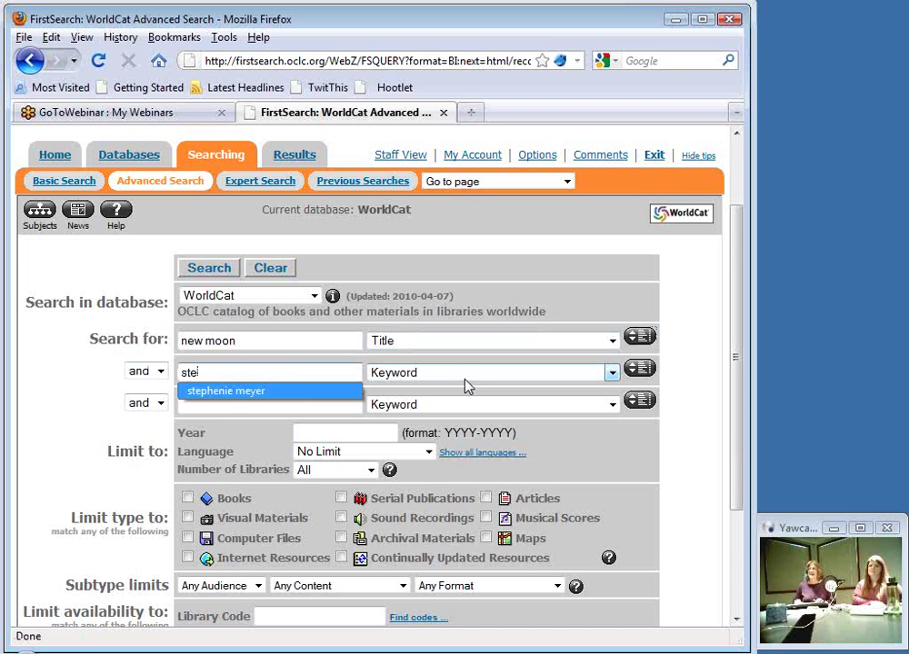
key(Tab)
key(a)
key(a)
key(a)
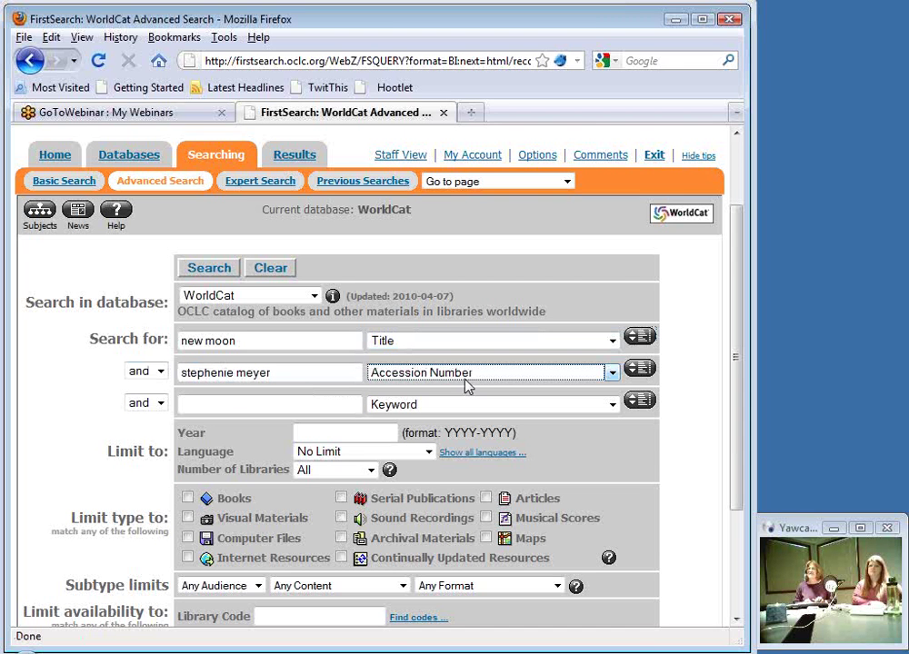
click(633, 465)
Step: Limit the search to Spanish-language books and run it
click(429, 452)
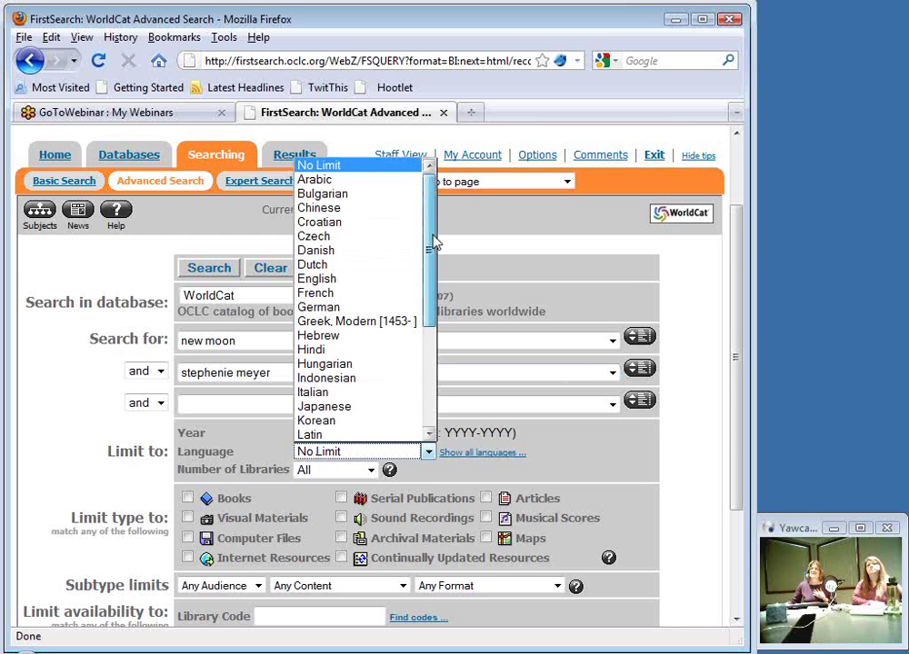
scroll(433, 243, down, 1)
drag(437, 263, 441, 350)
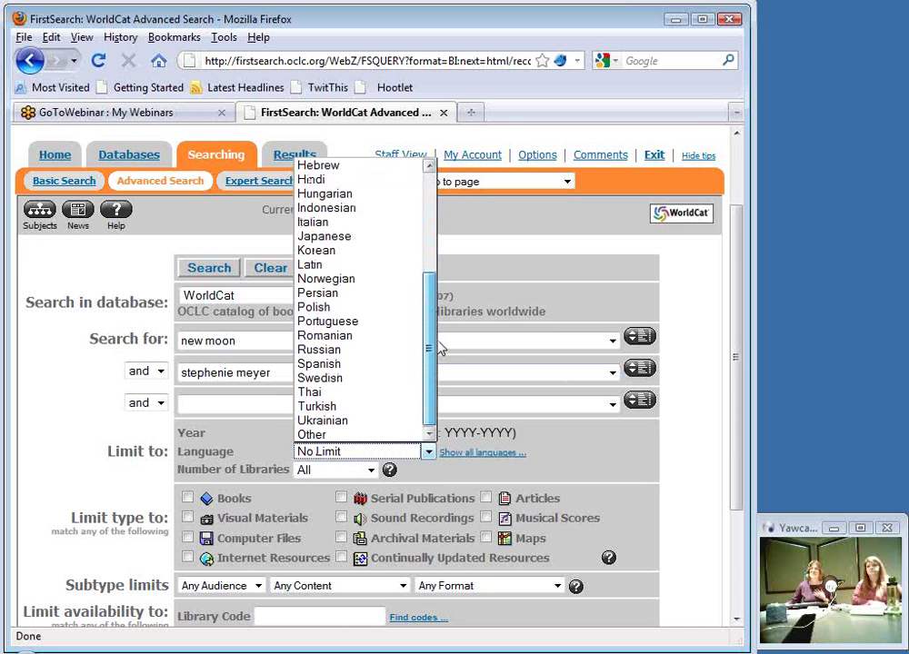
click(365, 366)
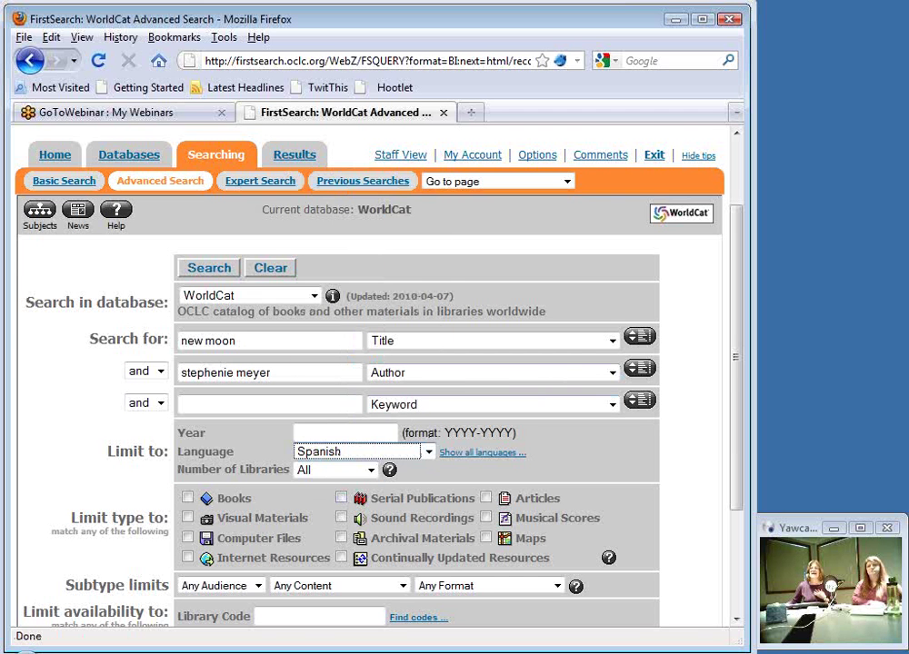
click(187, 498)
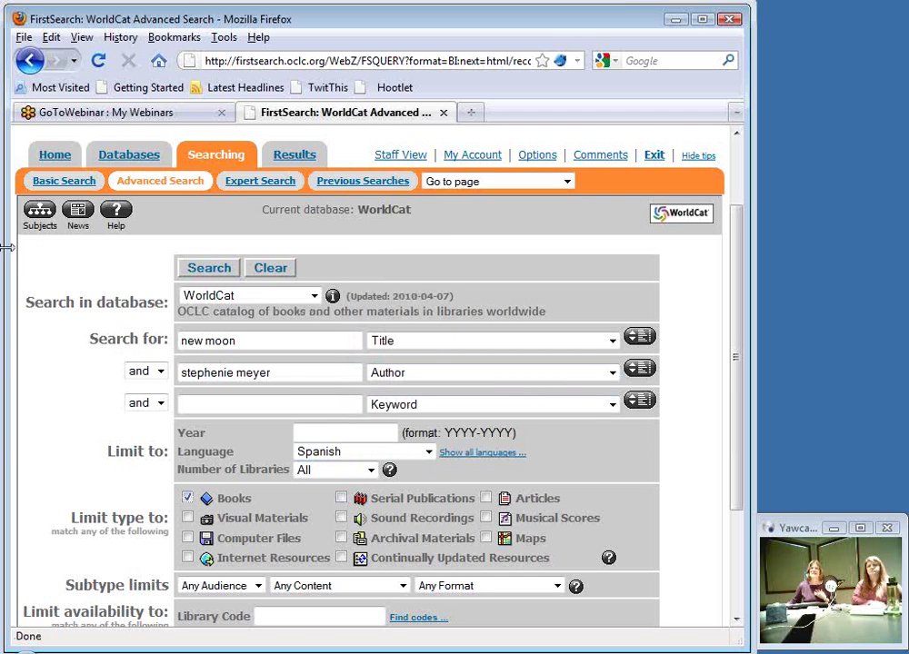
click(210, 267)
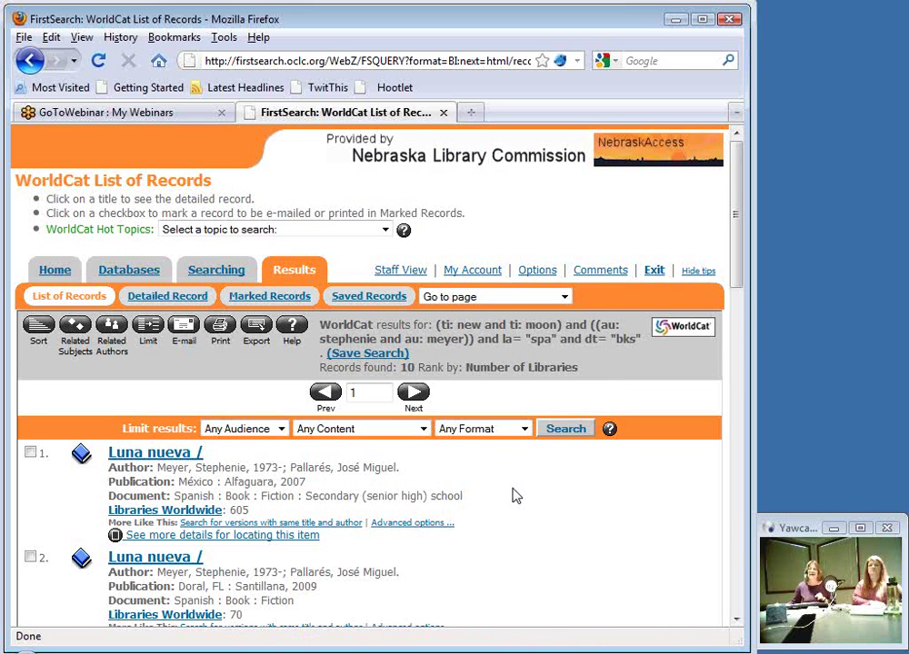
Step: Check which libraries own the first Luna nueva and view its full record
scroll(514, 495, down, 2)
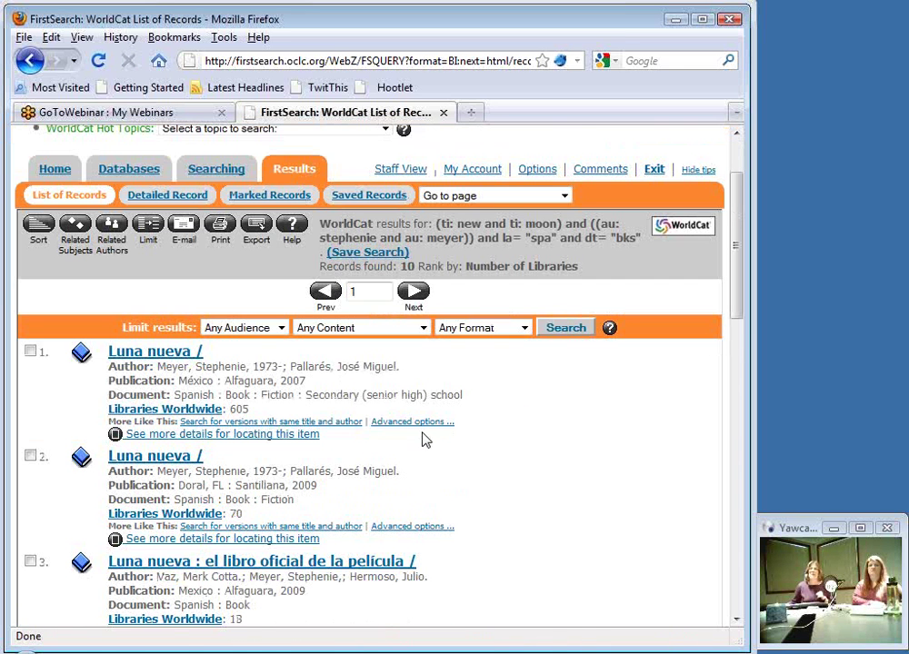
click(130, 411)
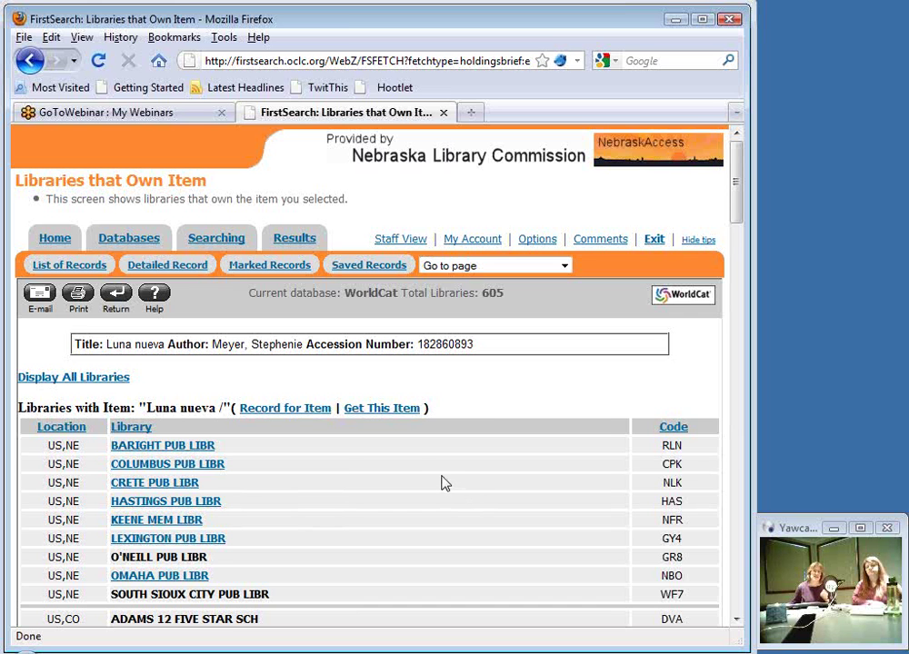
scroll(348, 445, down, 2)
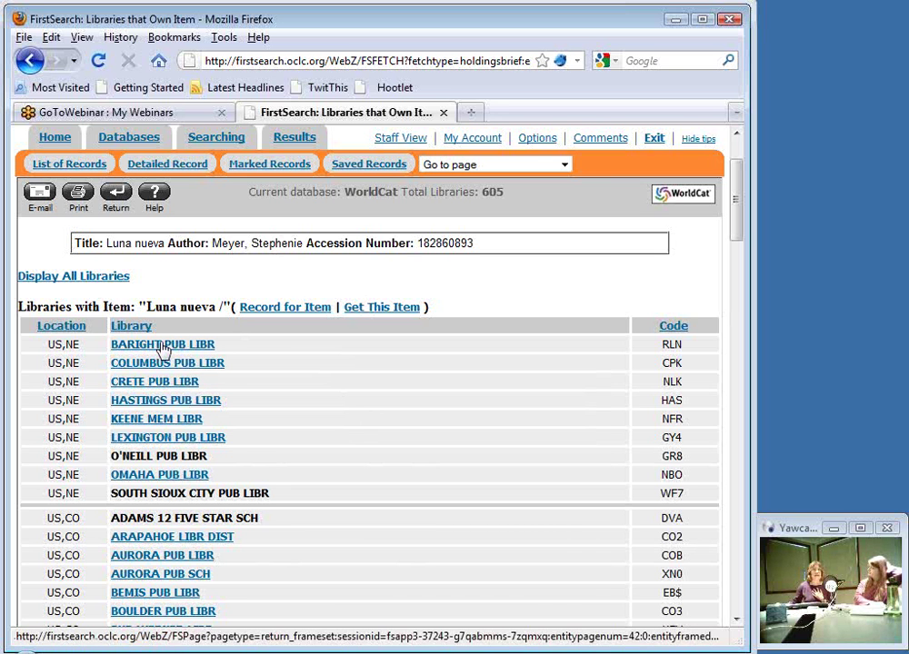
click(116, 192)
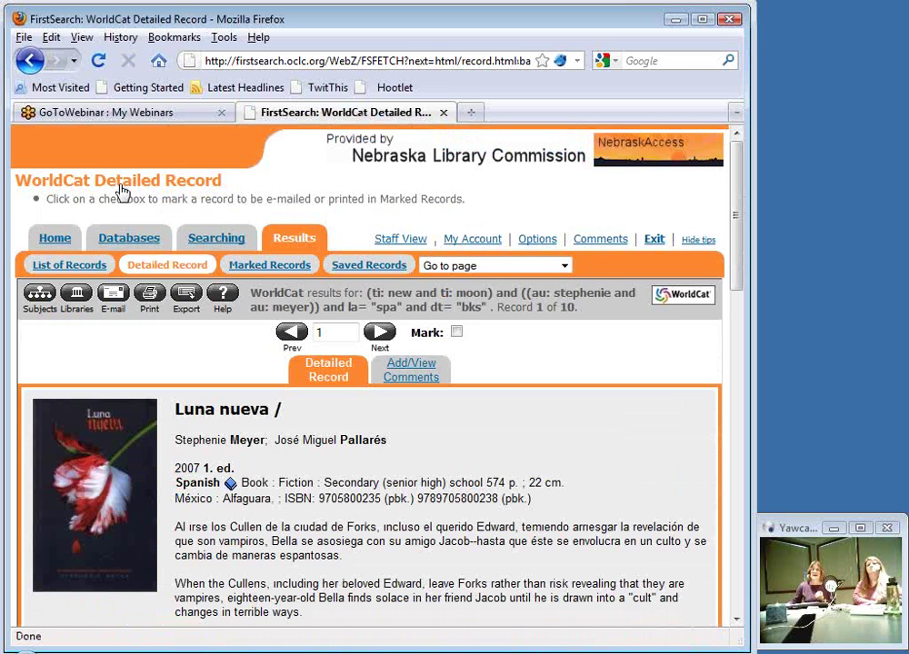
Step: Check libraries holding the second Luna nueva edition, then return to the search form
click(70, 269)
scroll(67, 269, down, 1)
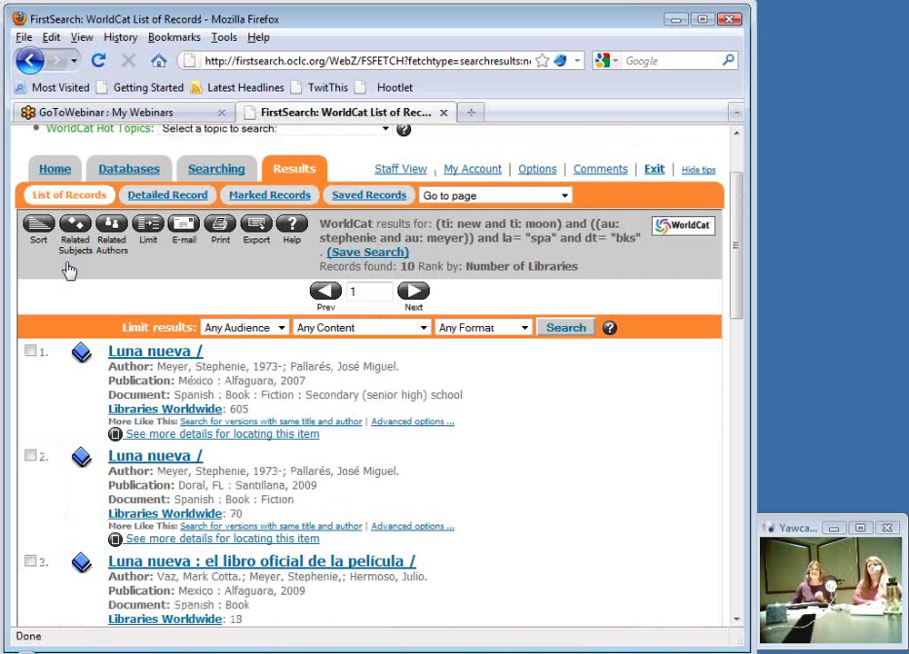
click(202, 516)
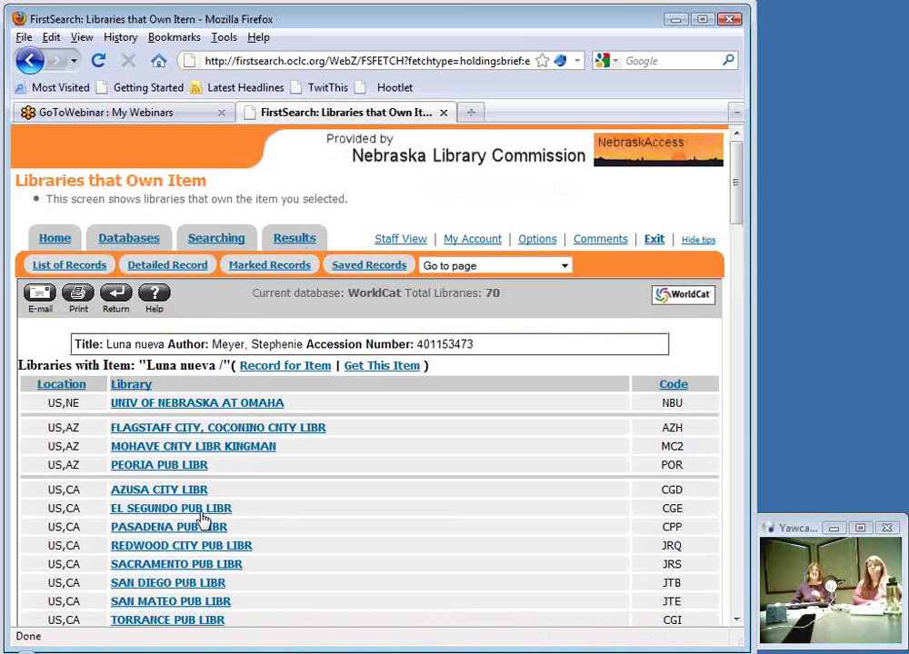
click(216, 240)
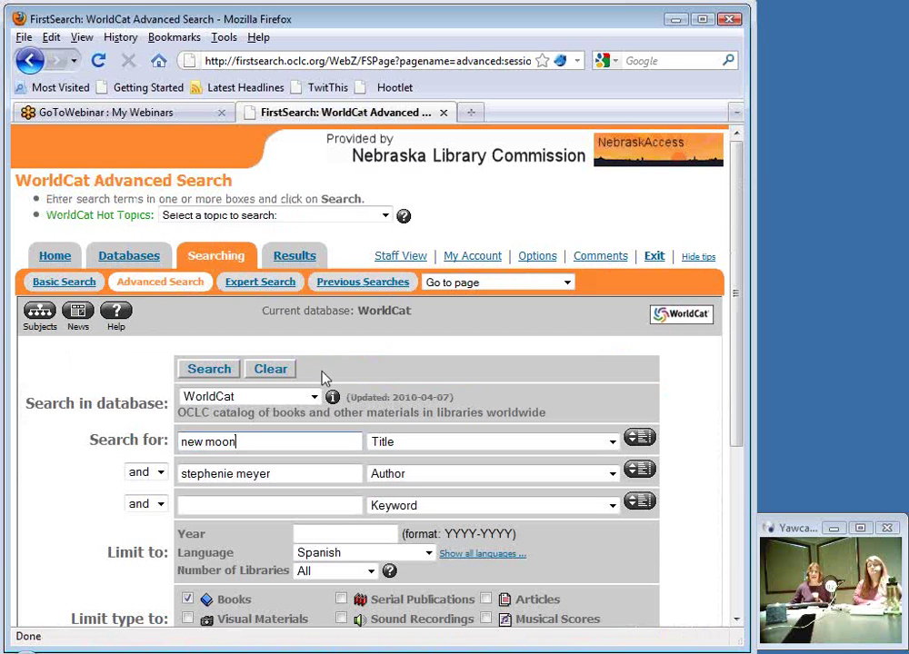
Step: Clear the Advanced Search form, emptying every search box and resetting language to No Limit
click(271, 369)
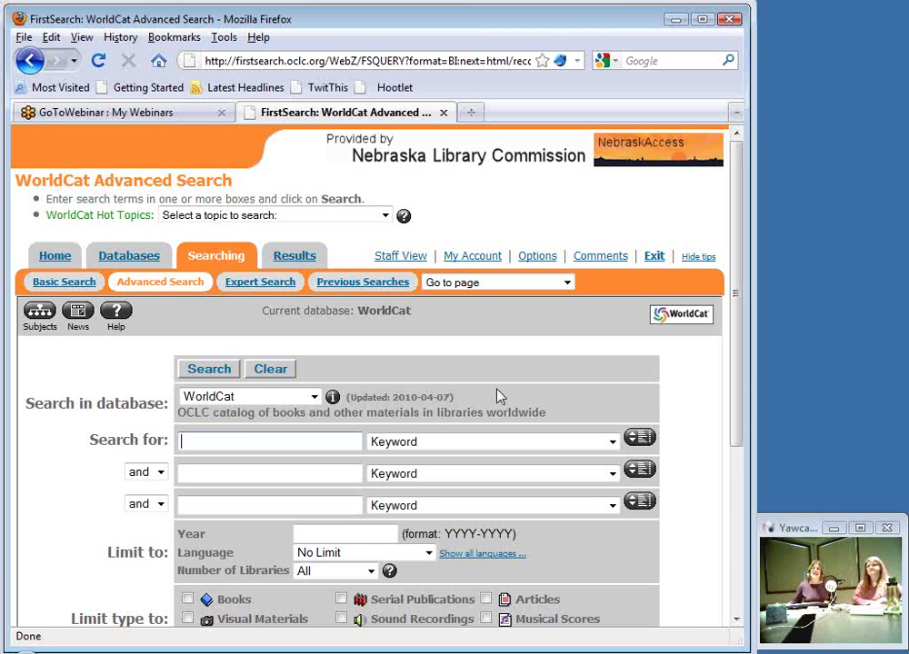
Step: Set the Language limit to Spanish and tick Books
scroll(498, 396, down, 2)
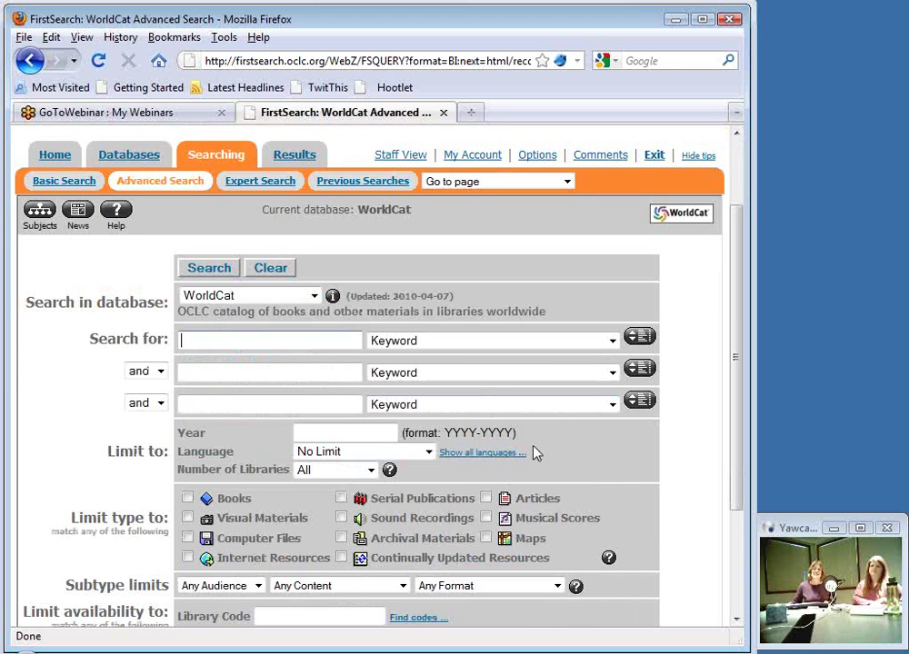
click(430, 451)
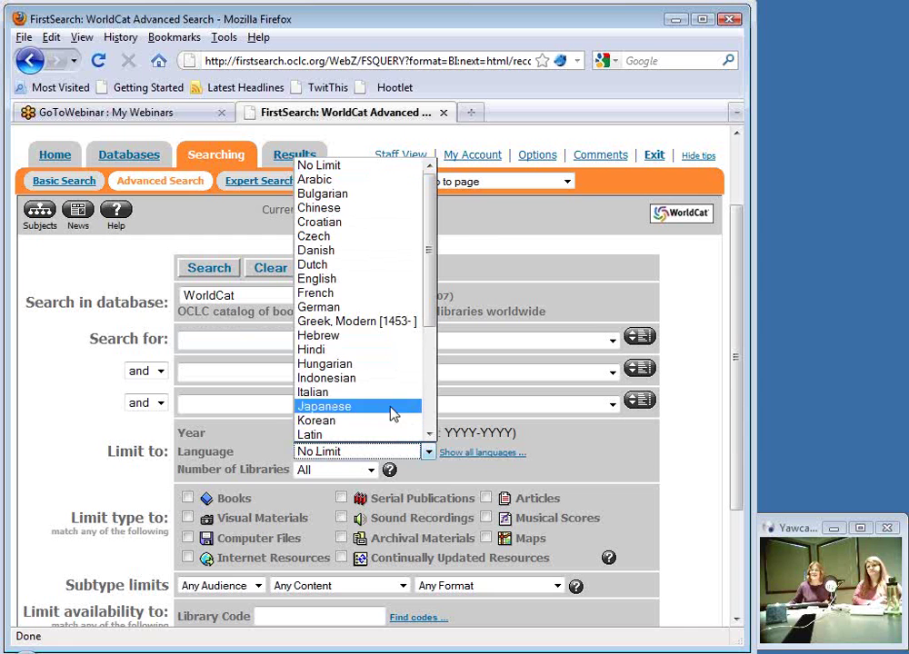
scroll(382, 418, down, 3)
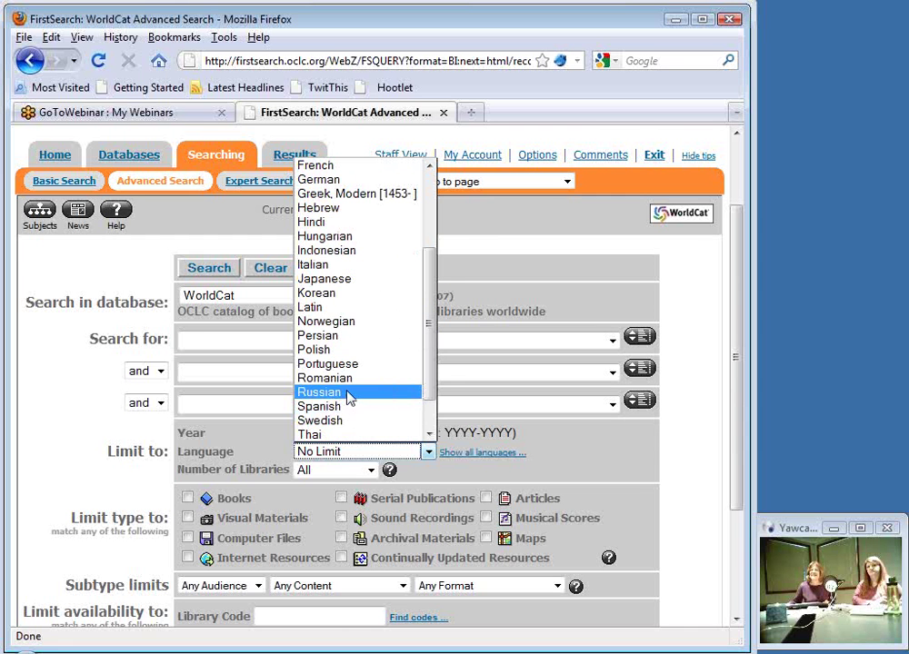
click(354, 407)
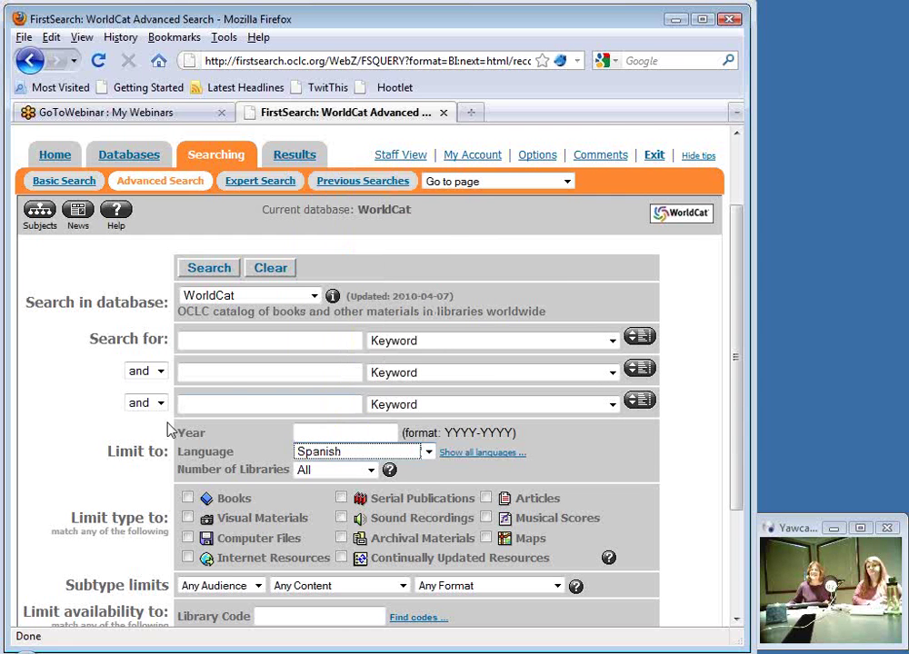
click(187, 498)
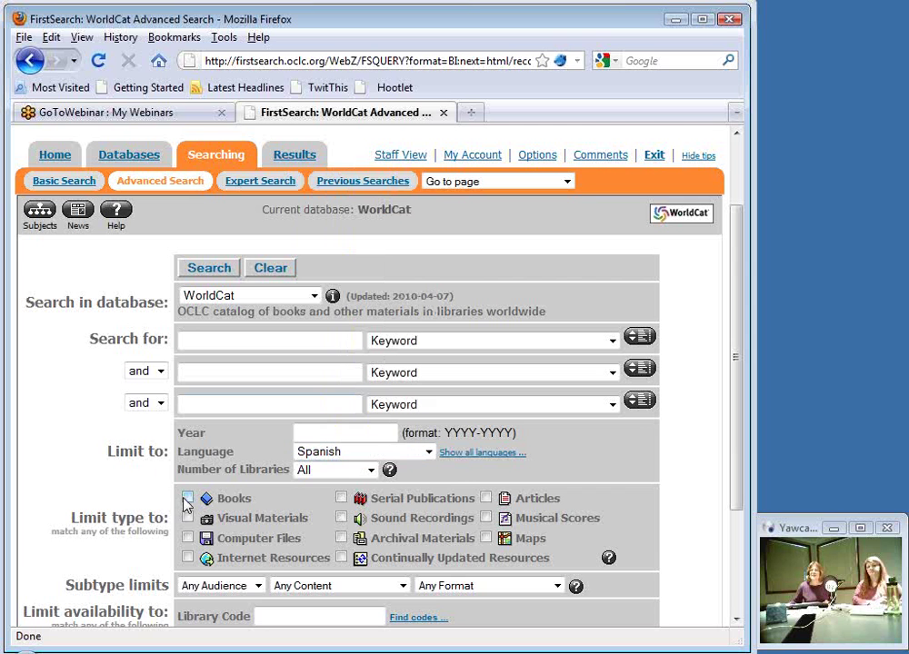
Step: Choose not Juvenile and Fiction subtypes and search without terms, triggering the no-terms error
click(213, 585)
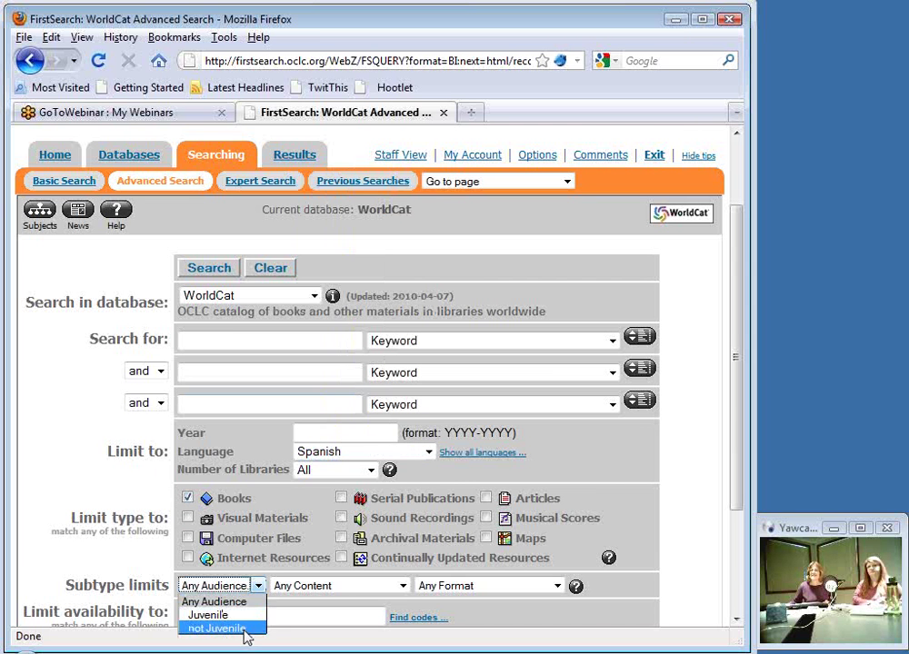
click(238, 628)
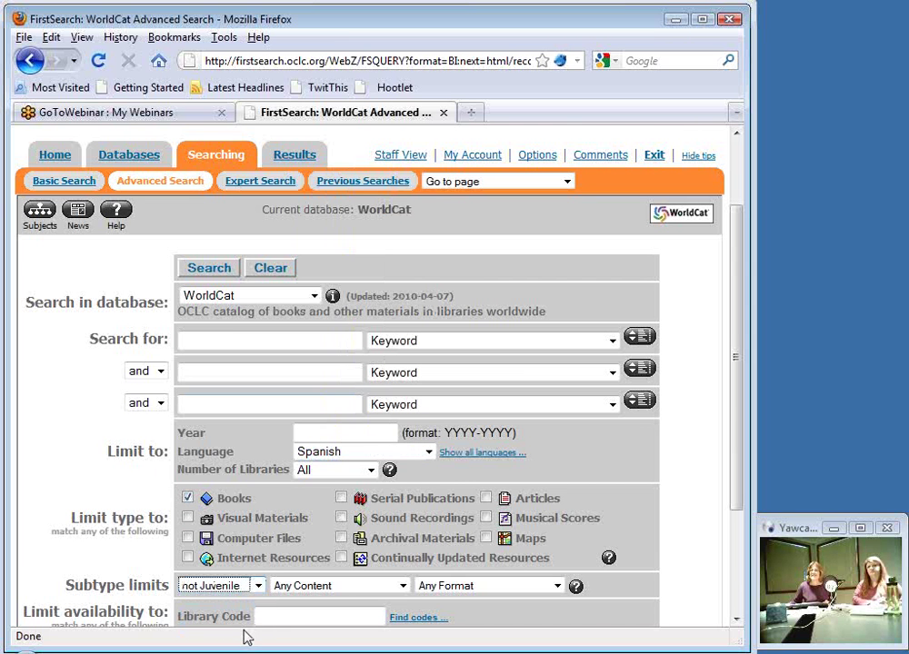
click(355, 589)
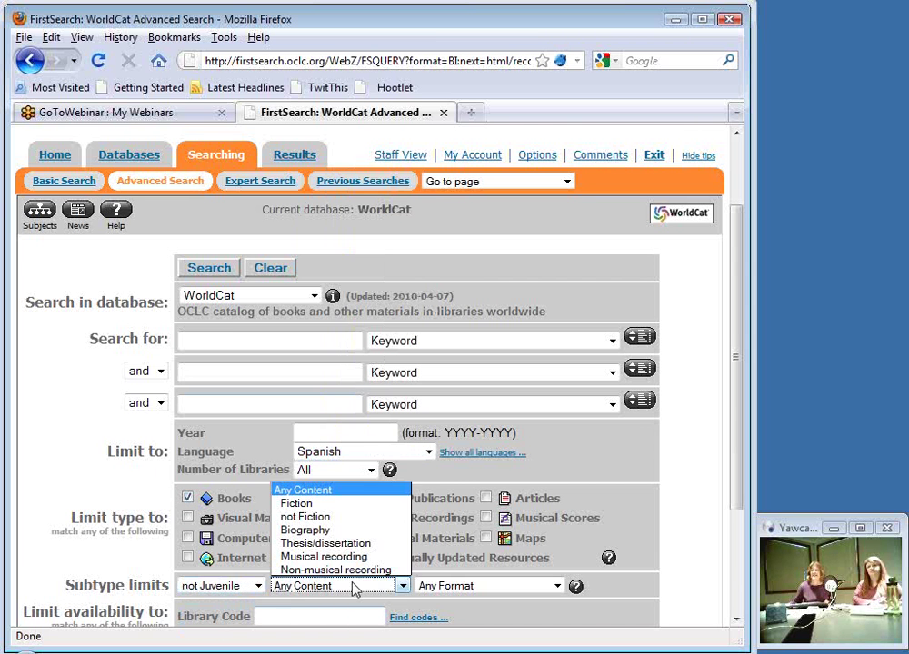
click(331, 504)
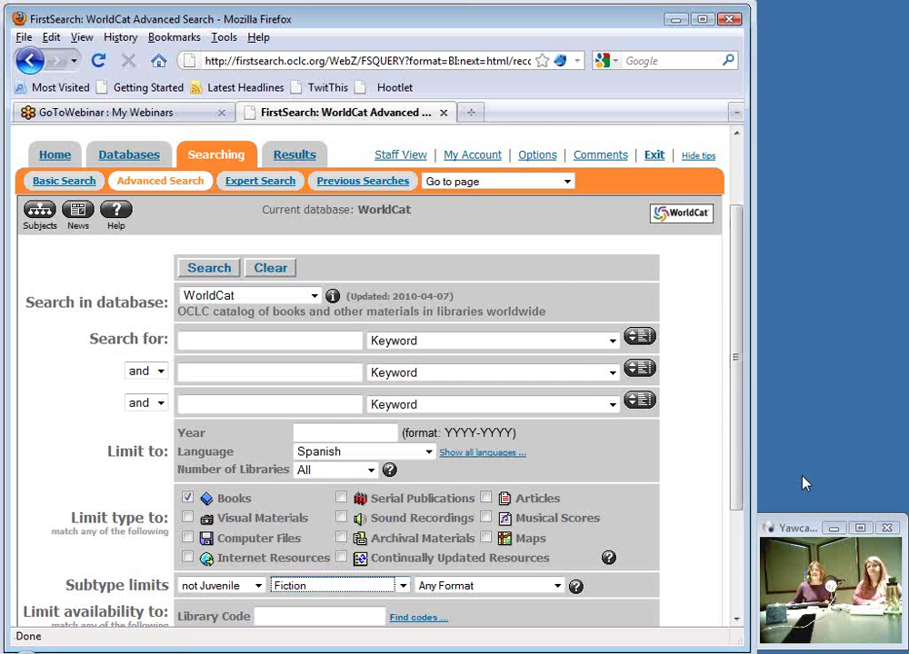
click(211, 270)
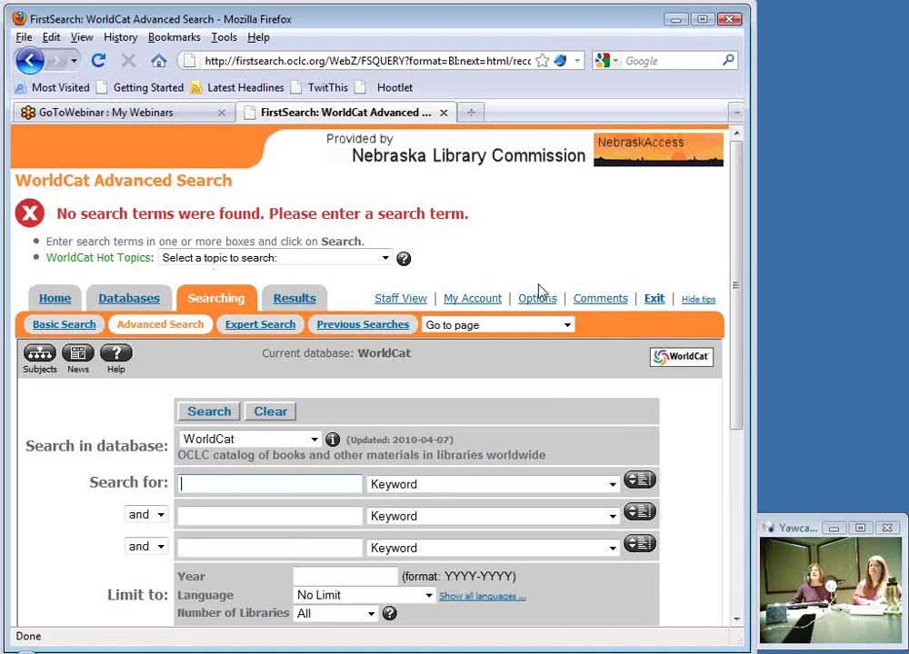
scroll(527, 345, down, 4)
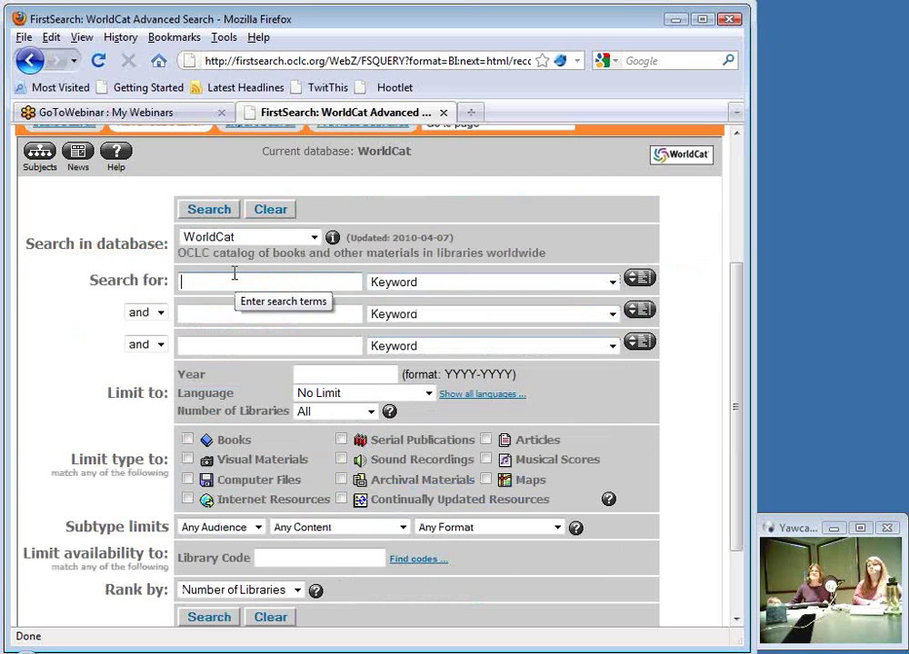
Step: Enter spanish as the first search term with the Language Phrase index
click(300, 282)
click(335, 282)
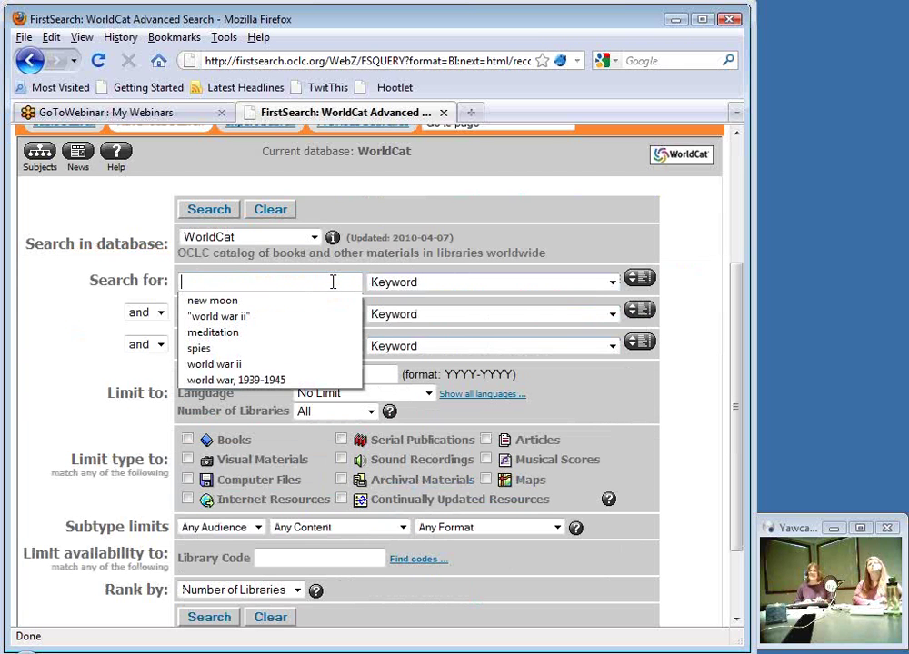
text(spanish)
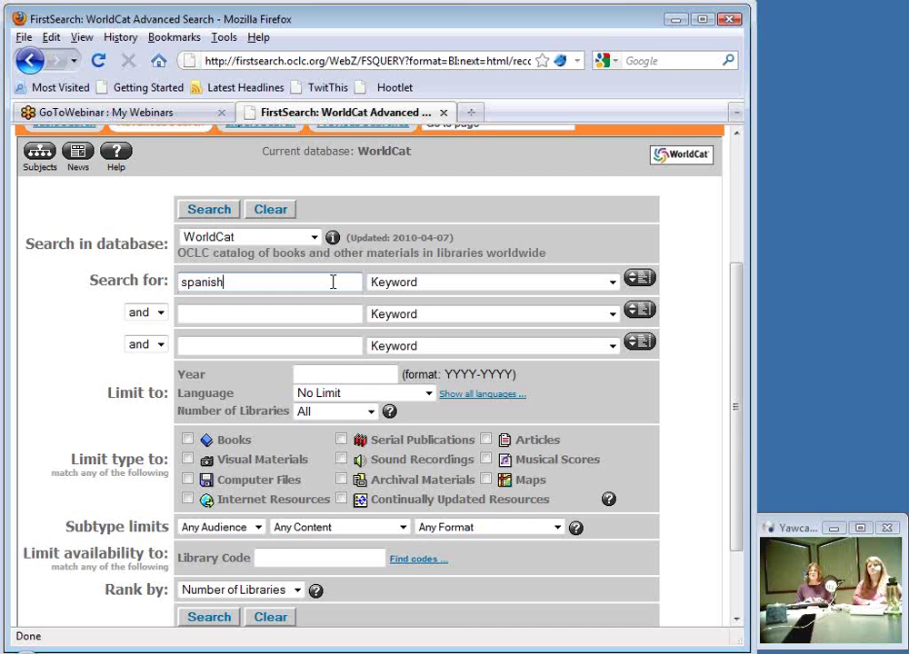
click(614, 283)
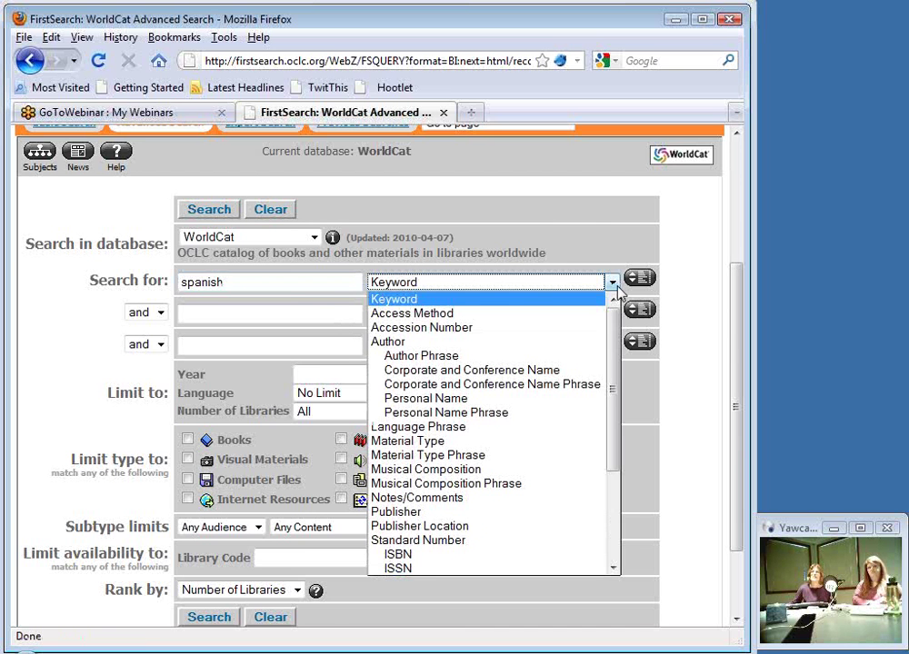
click(463, 436)
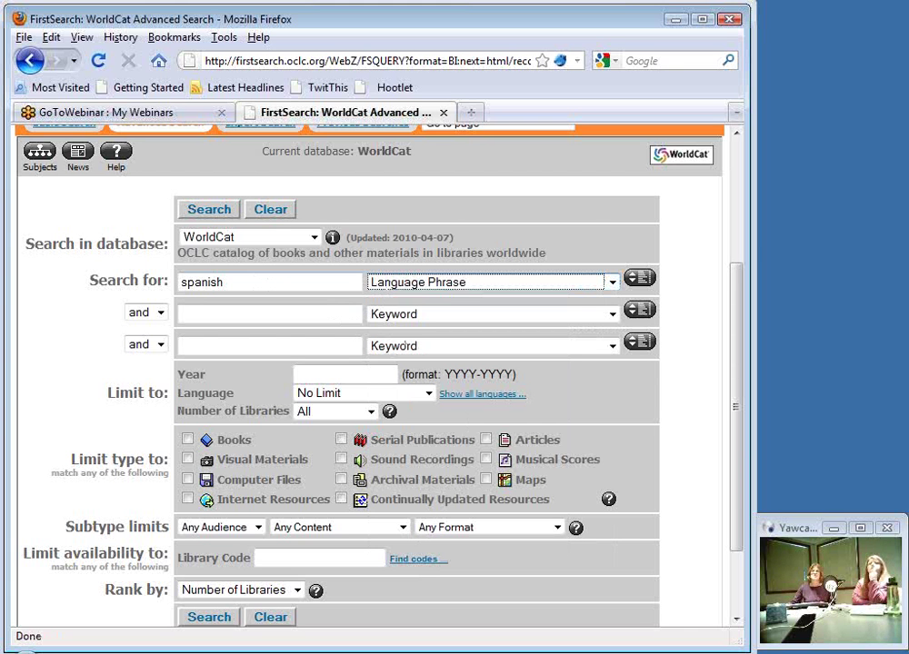
Step: Limit to Books with not Juvenile audience and Fiction content
click(188, 439)
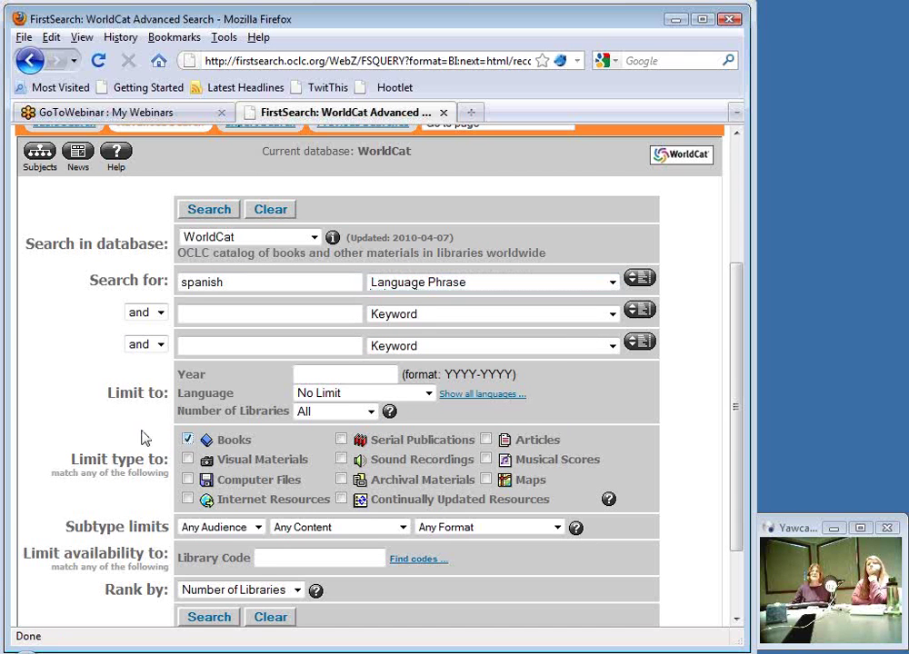
click(222, 528)
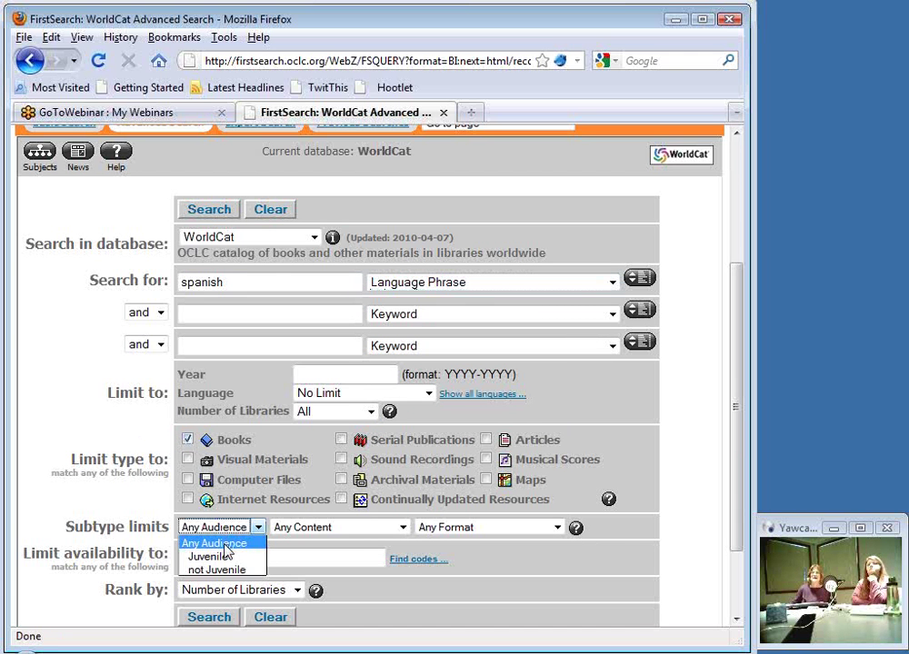
click(225, 570)
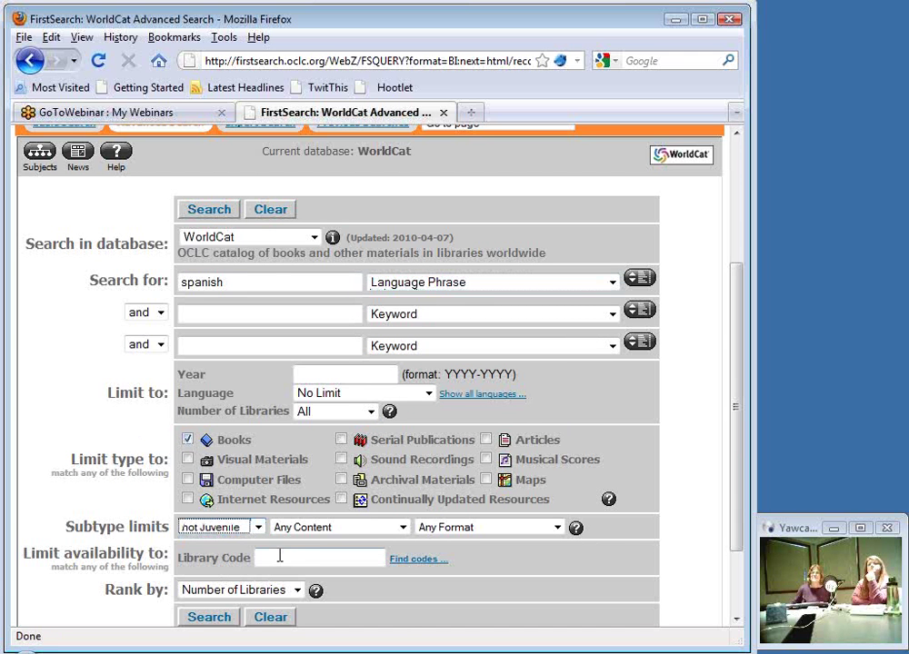
click(326, 531)
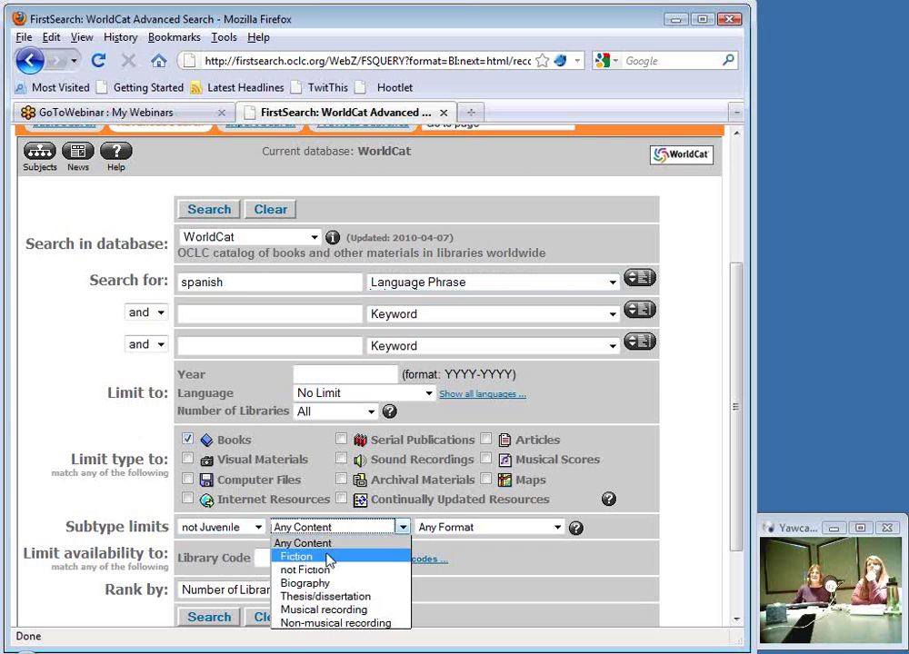
click(405, 557)
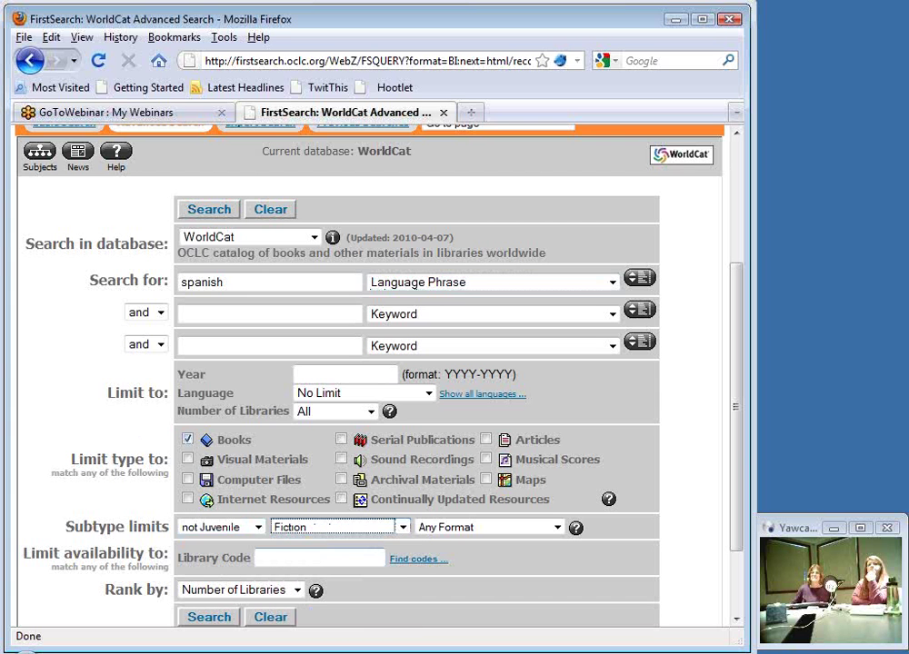
Step: Set the year to 1990-, run the search and highlight the 123,097 records count
click(334, 375)
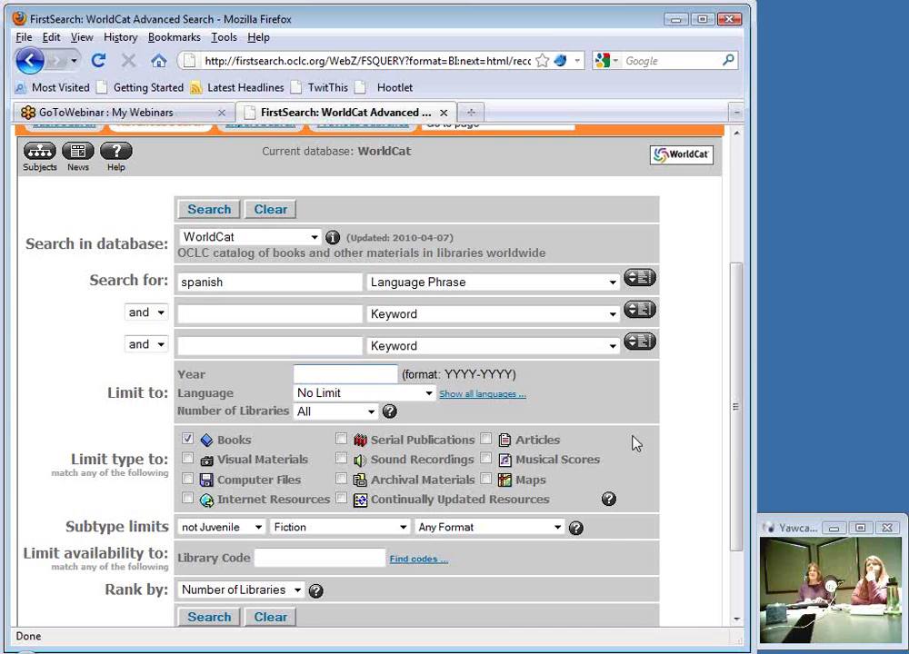
text(1990-)
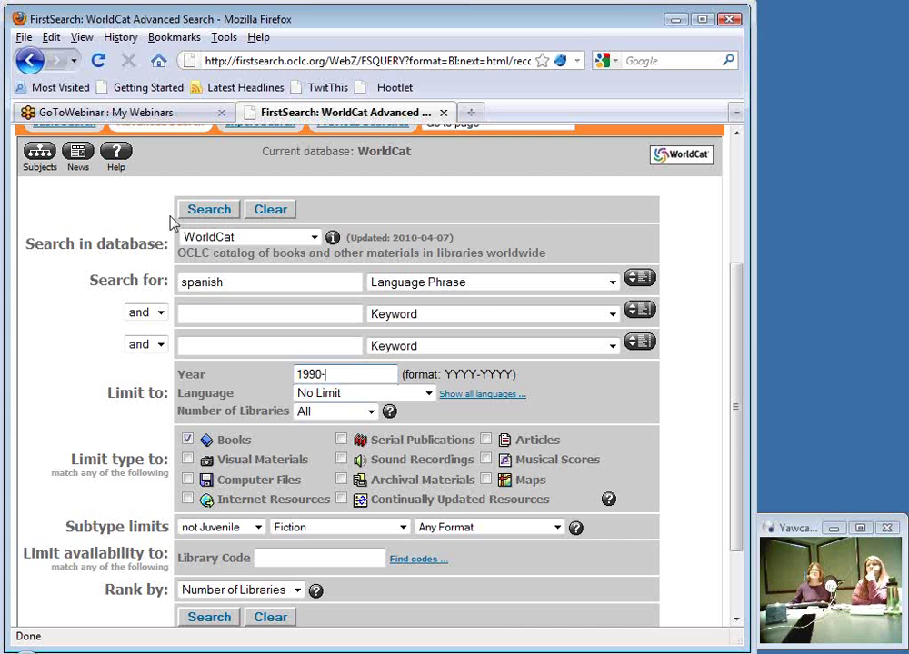
click(208, 208)
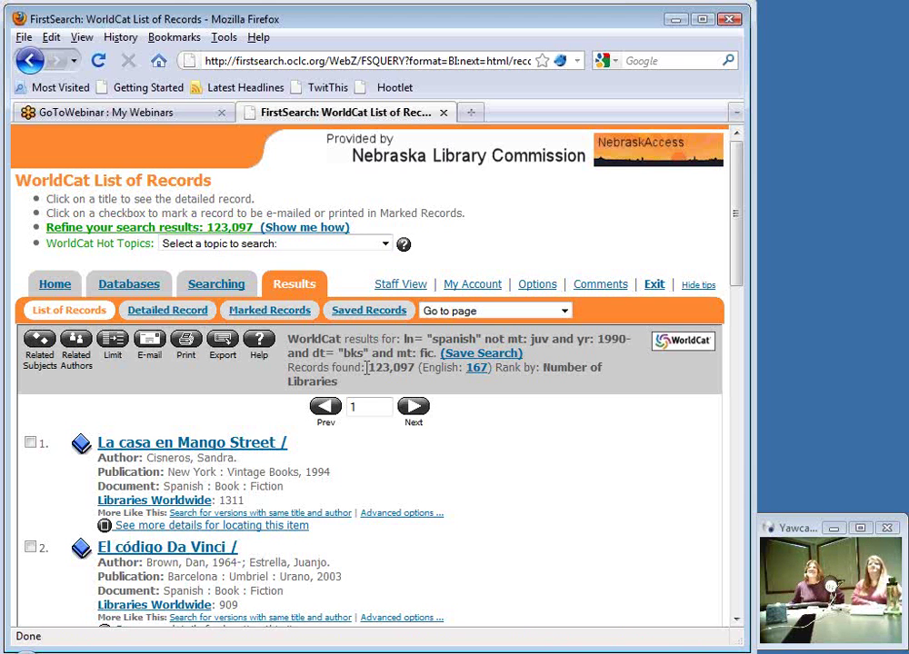
drag(367, 367, 428, 366)
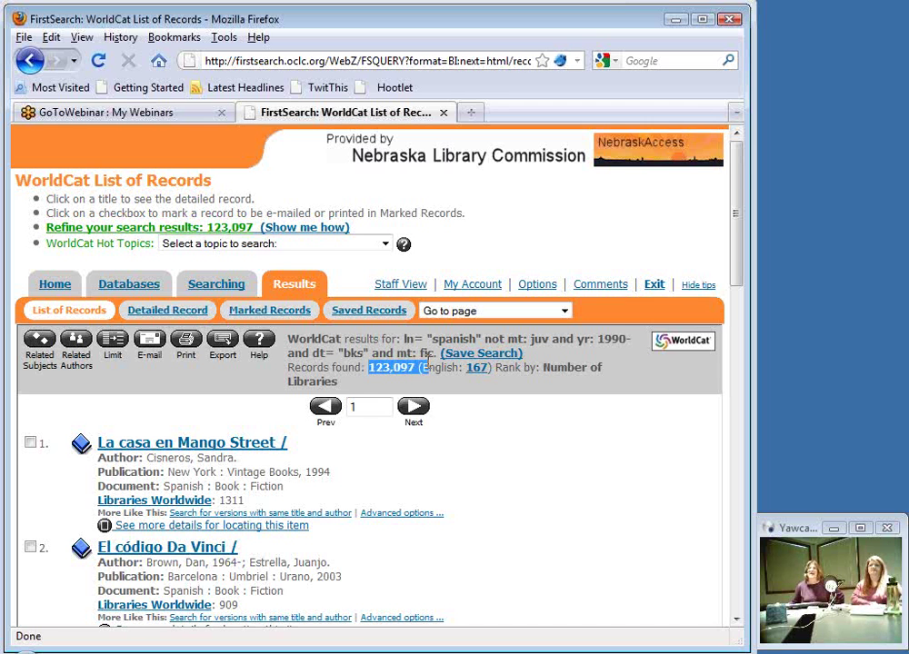
scroll(425, 354, down, 2)
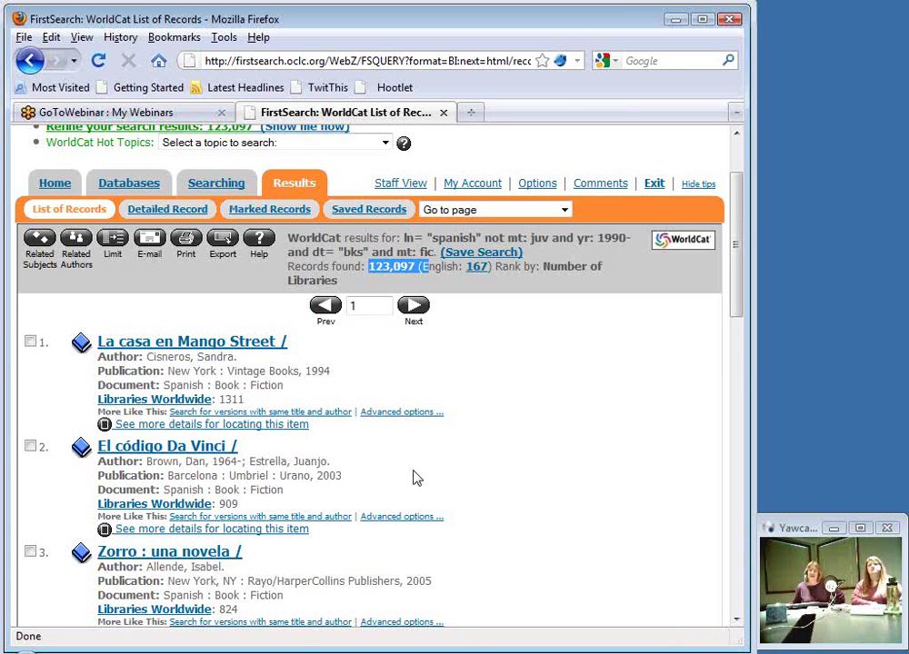
scroll(414, 477, down, 4)
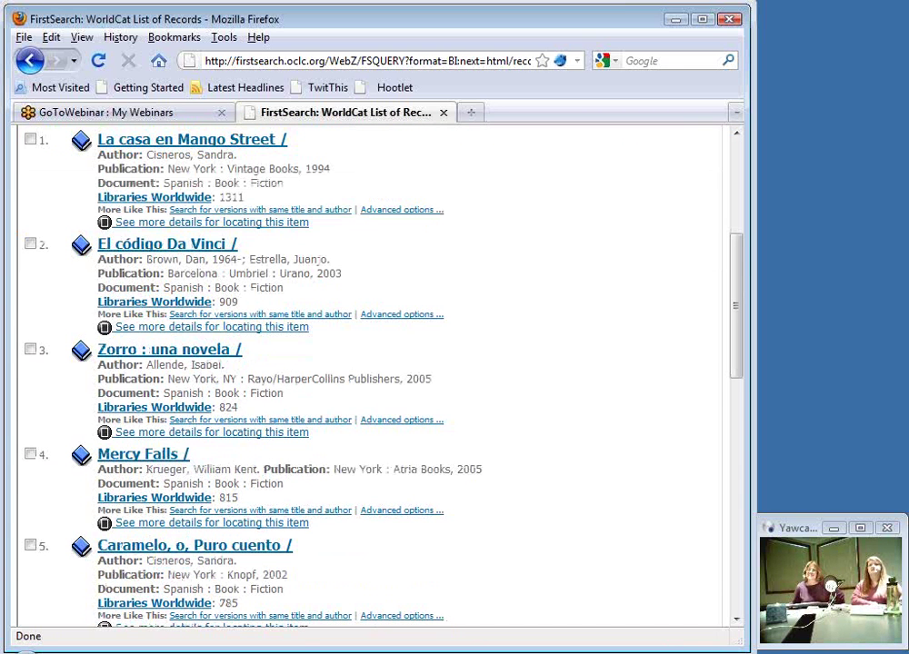
scroll(319, 260, down, 2)
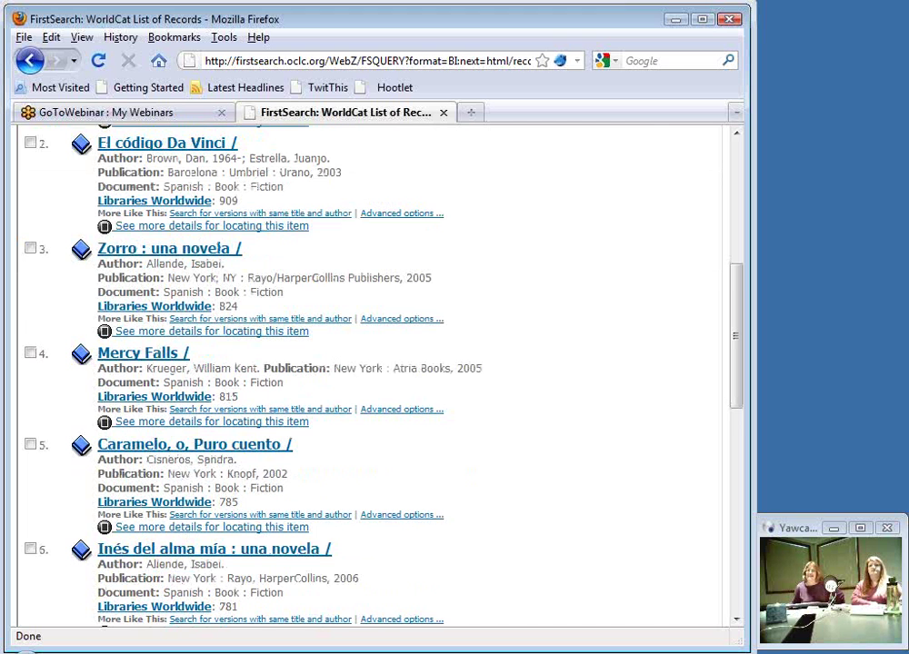
scroll(373, 372, down, 2)
scroll(373, 372, down, 2)
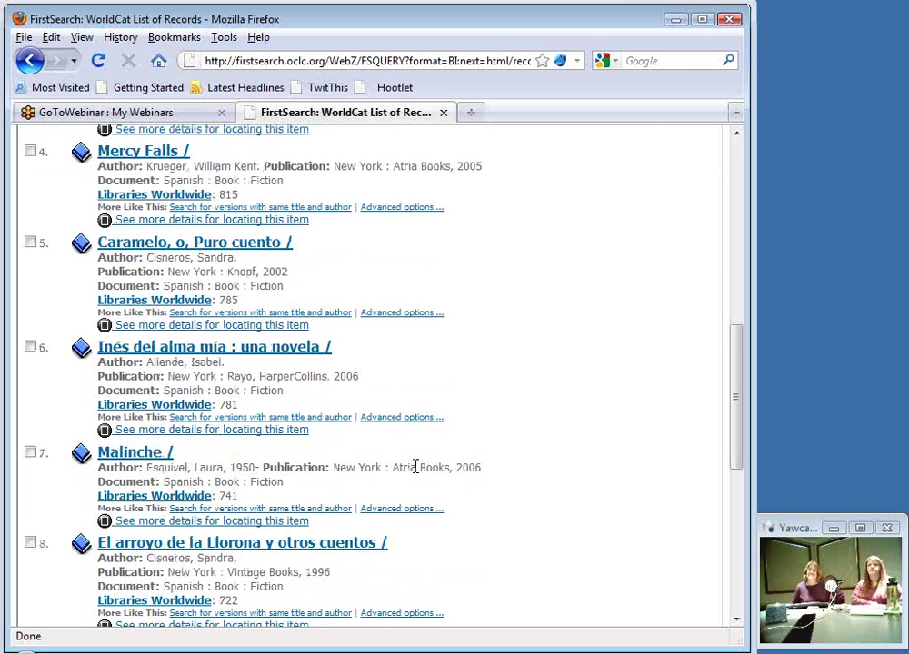
scroll(416, 466, down, 2)
scroll(416, 466, down, 2)
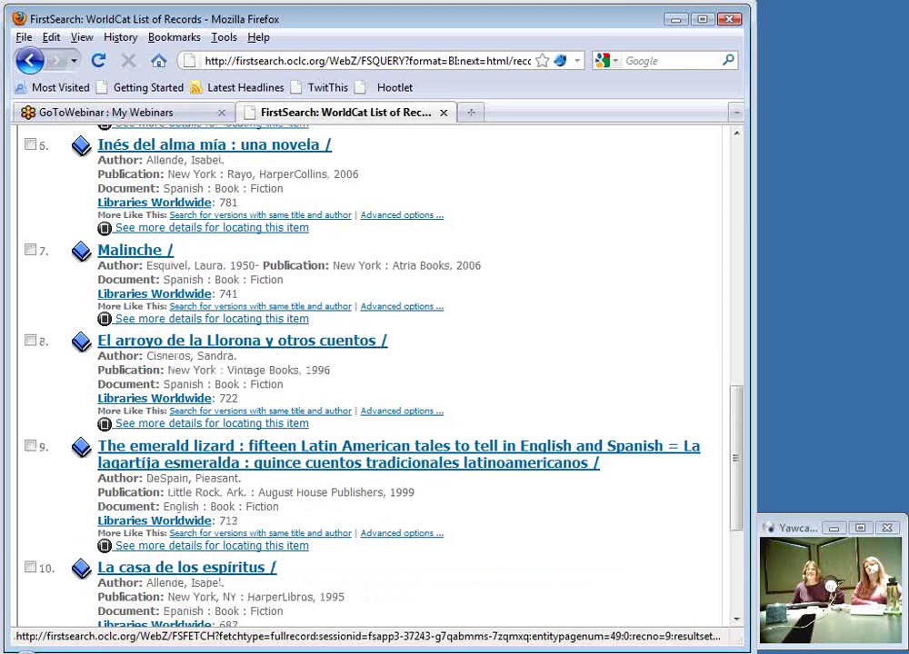
scroll(415, 466, down, 2)
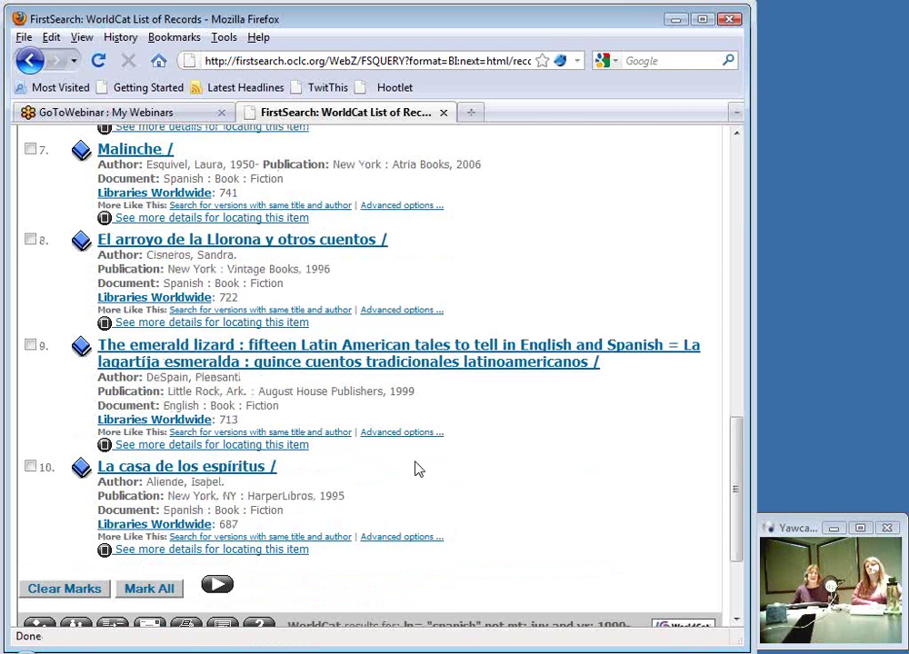
scroll(416, 470, up, 4)
scroll(421, 482, up, 14)
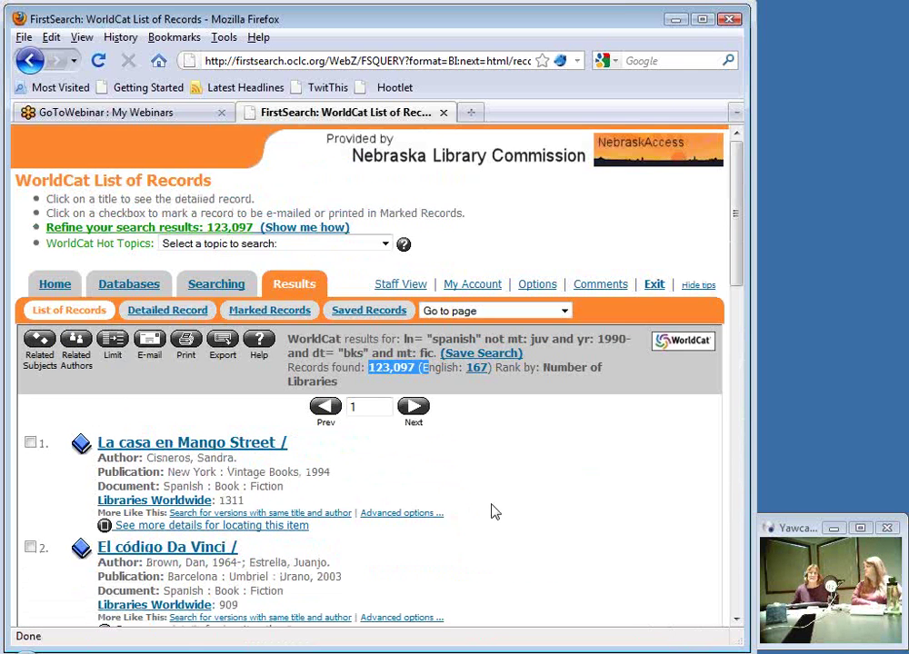
click(497, 483)
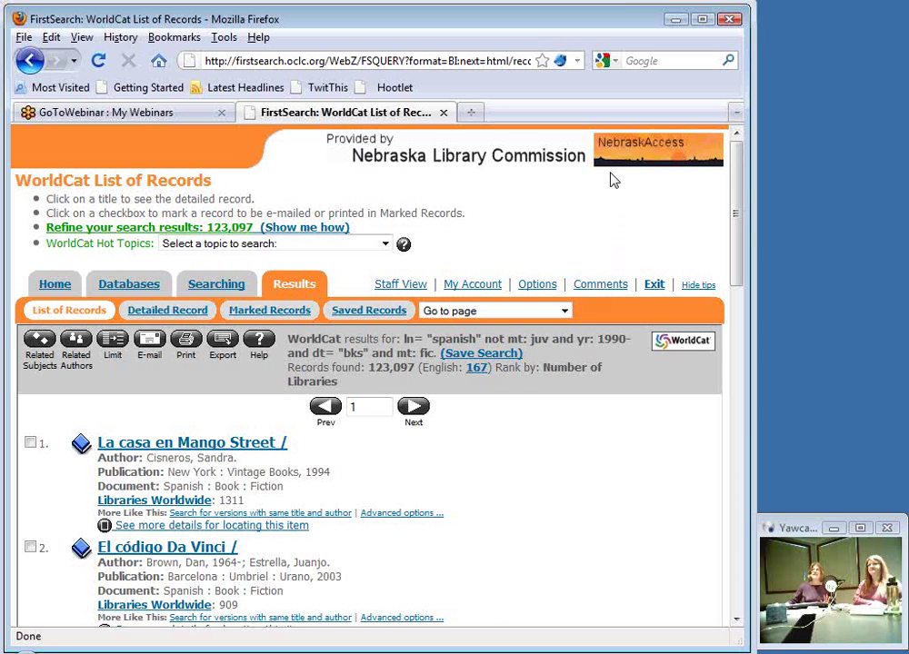
click(896, 23)
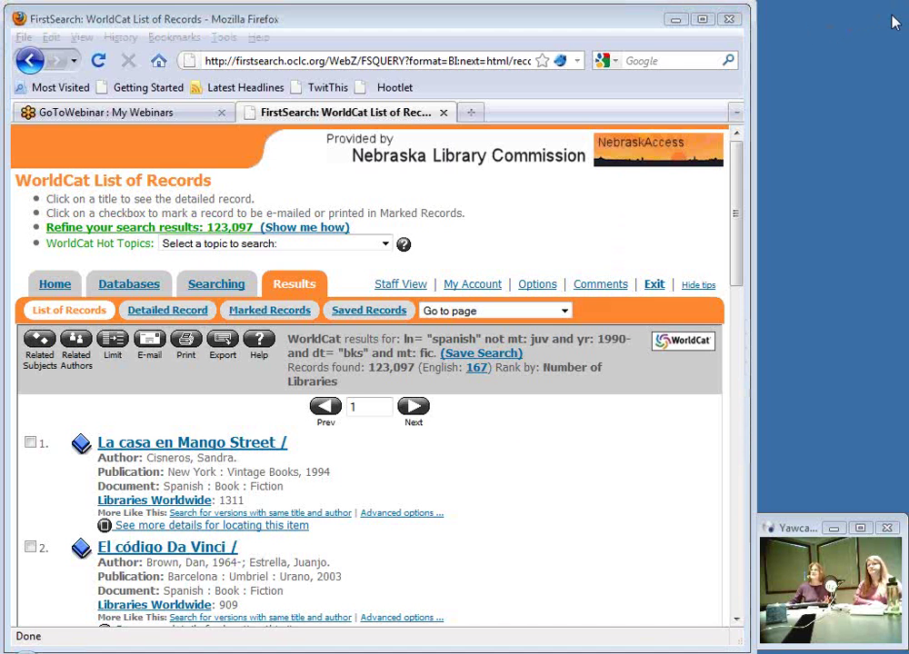
key(alt+Tab)
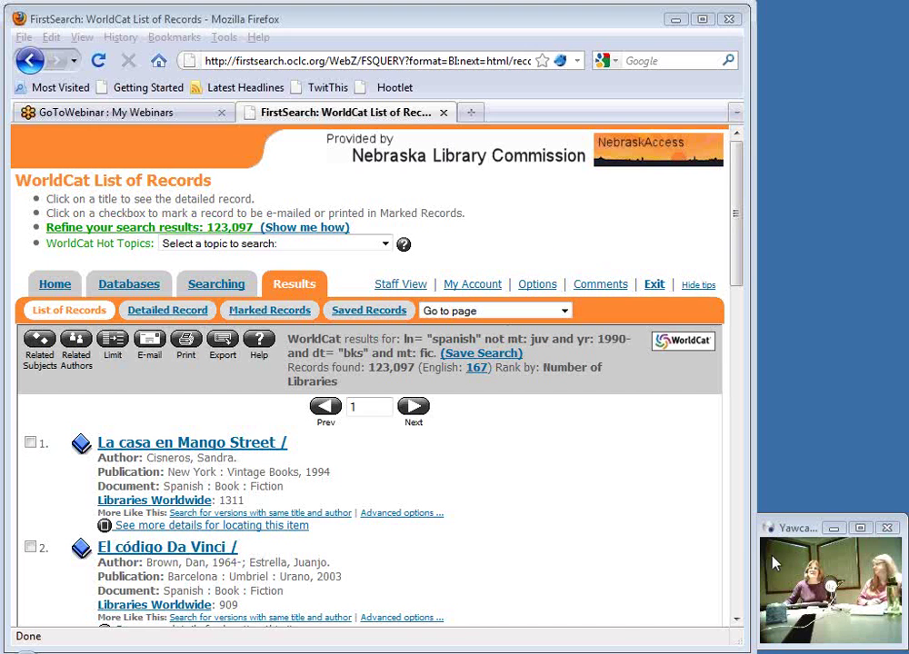
Step: Return to Advanced Search and open the Language Phrase index dropdown for spanish
click(215, 288)
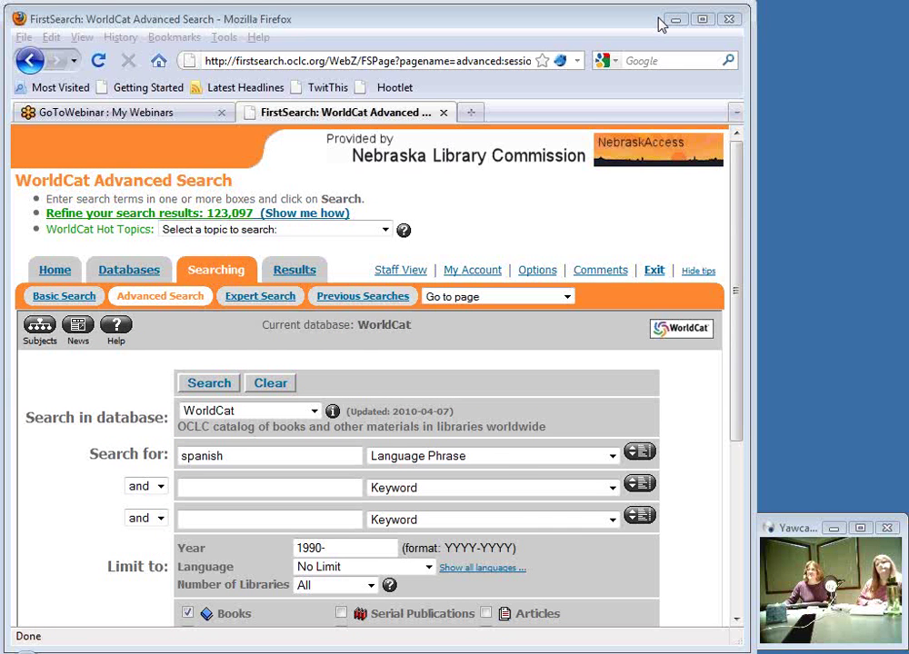
click(514, 458)
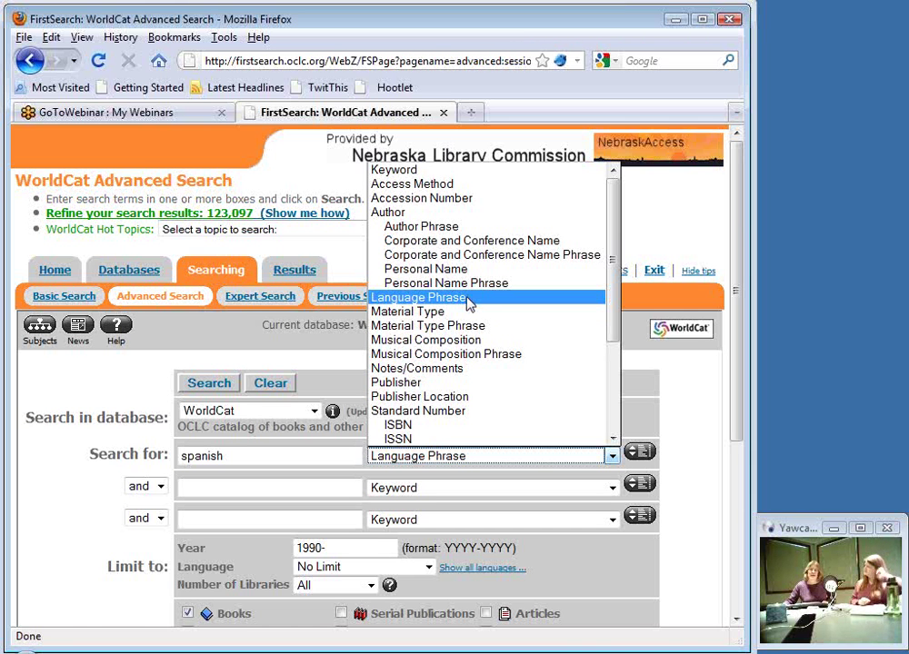
Step: Clear the Spanish search and limits from the form and set the first search box to Title
click(233, 457)
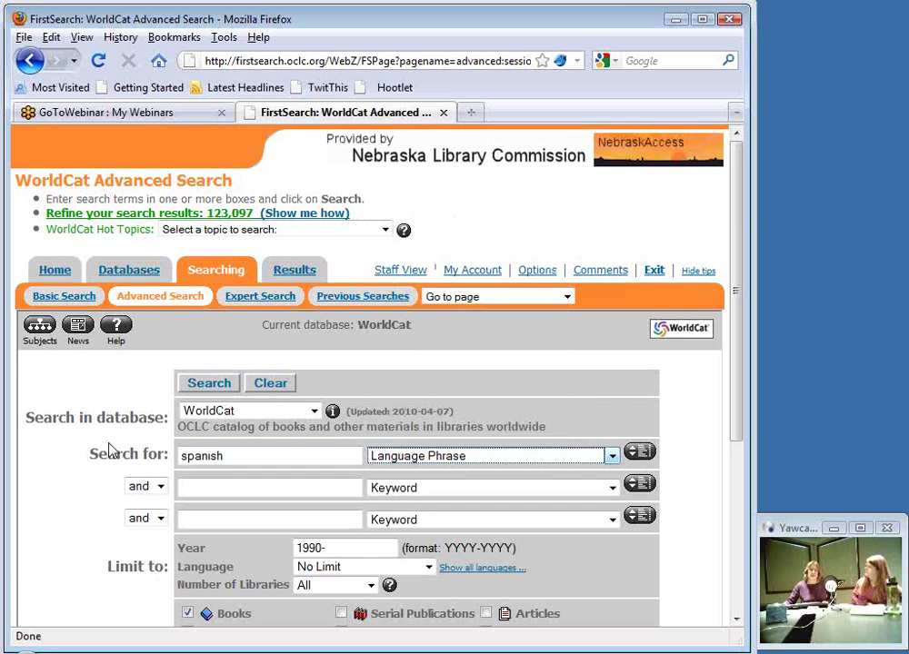
click(262, 384)
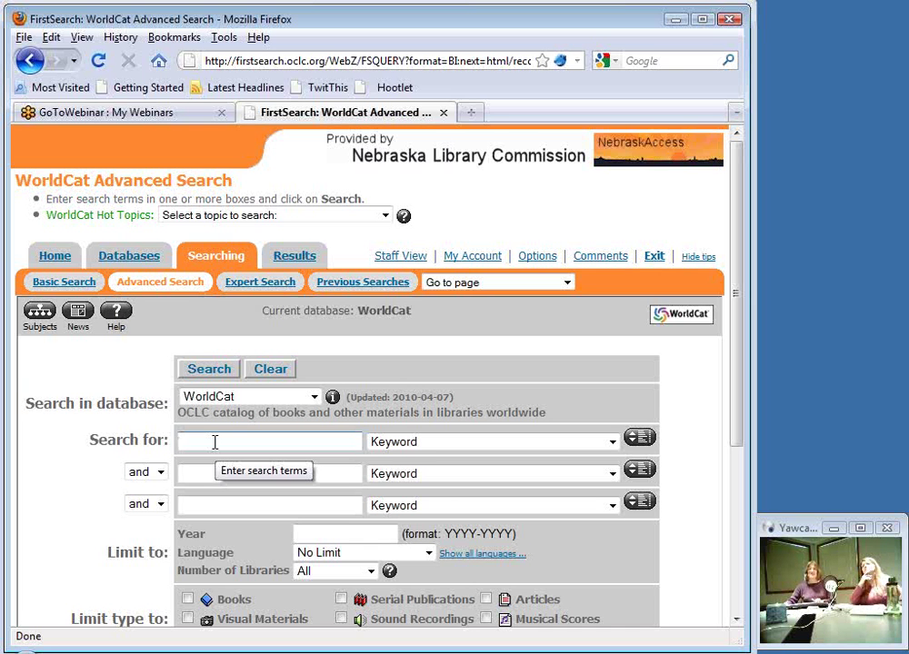
click(615, 444)
scroll(509, 305, down, 3)
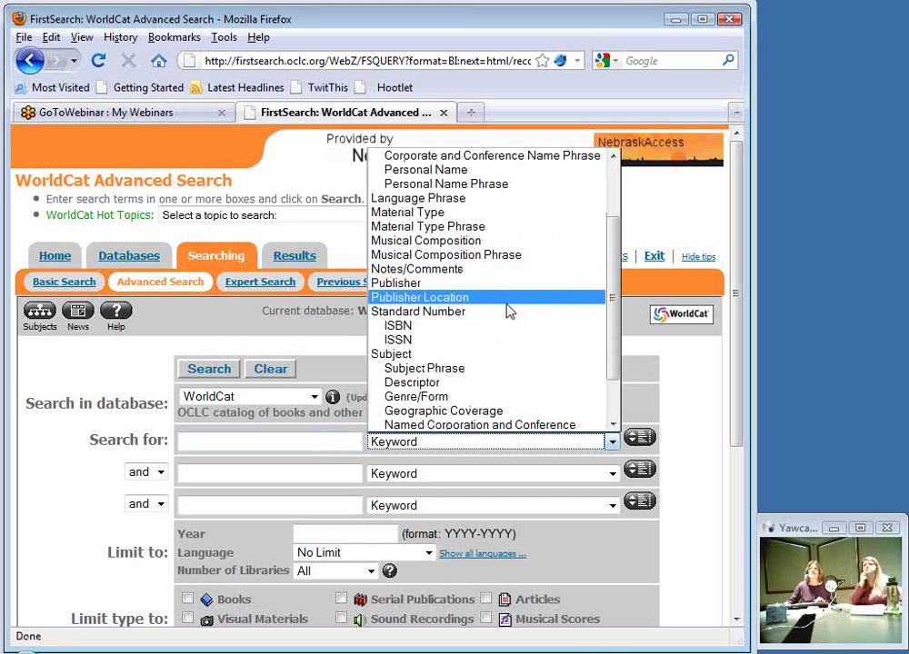
scroll(509, 312, down, 2)
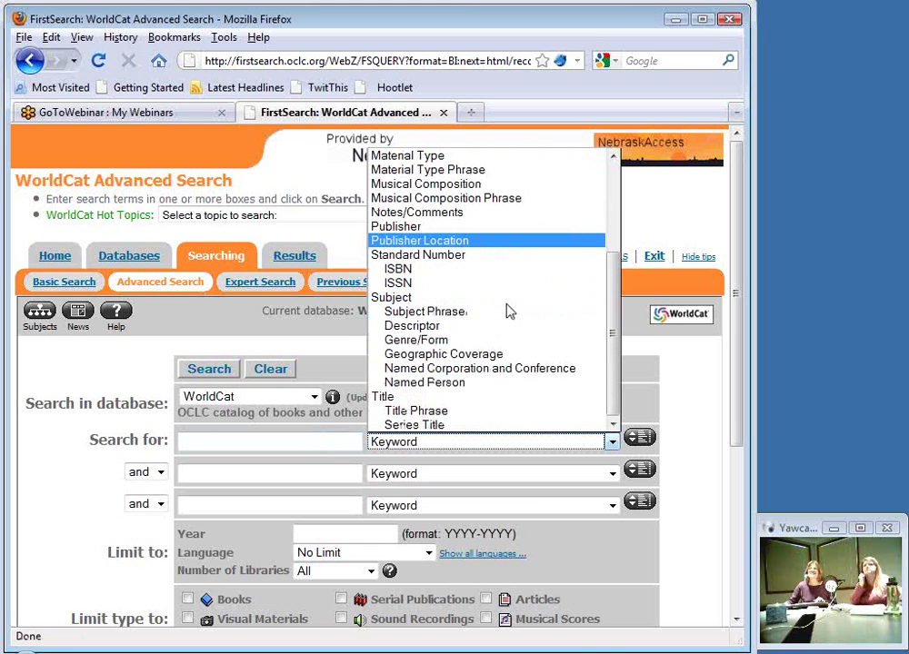
click(482, 397)
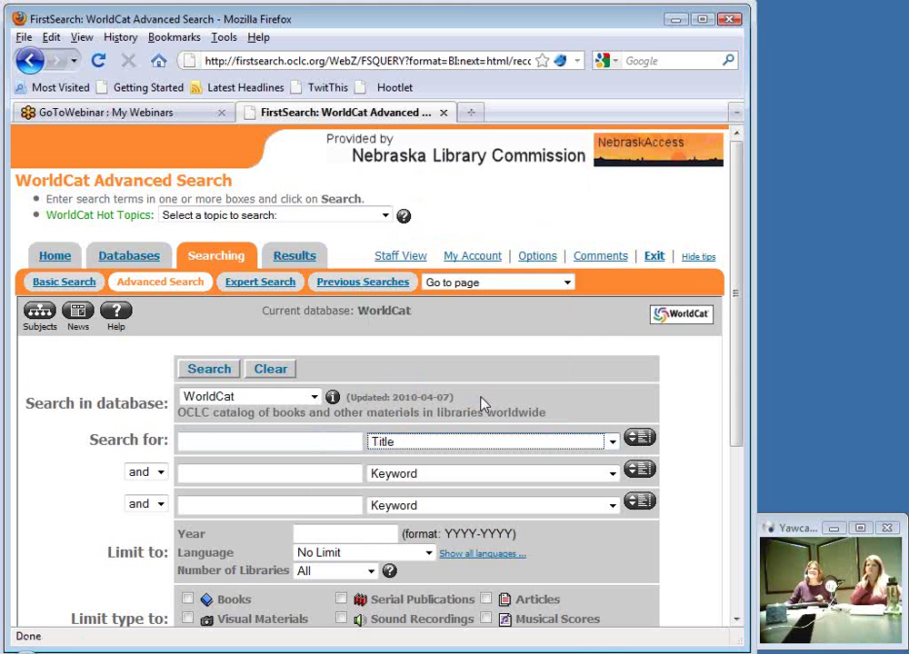
Step: Search the Title index for 'year of the flood', returning 510 records
click(238, 439)
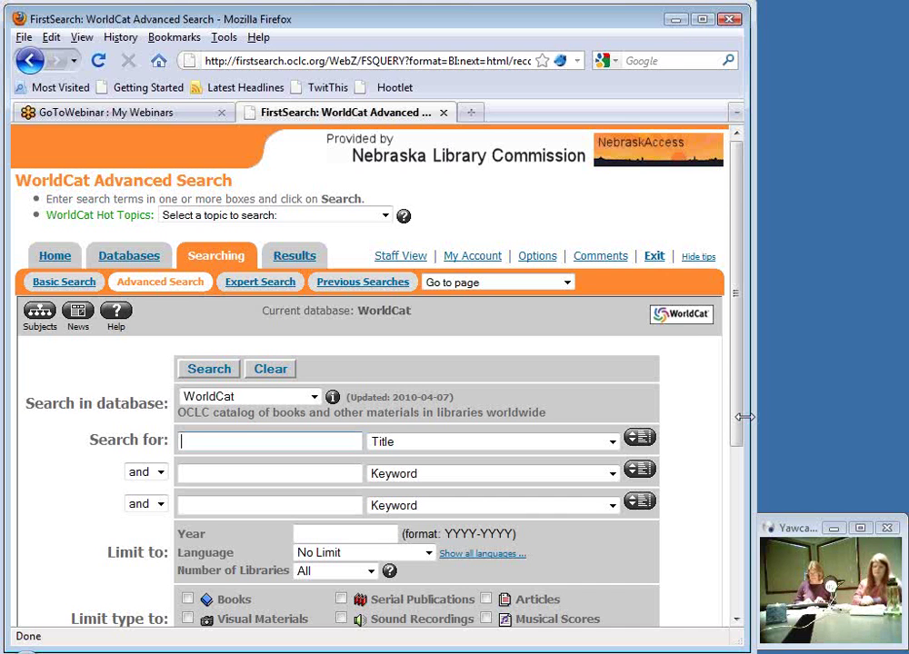
text(year)
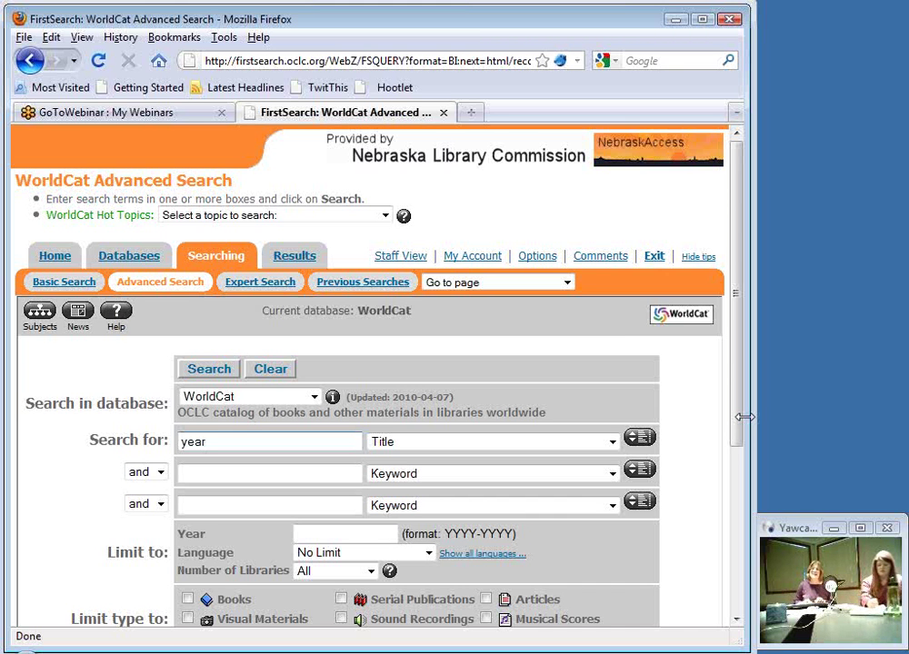
text( of)
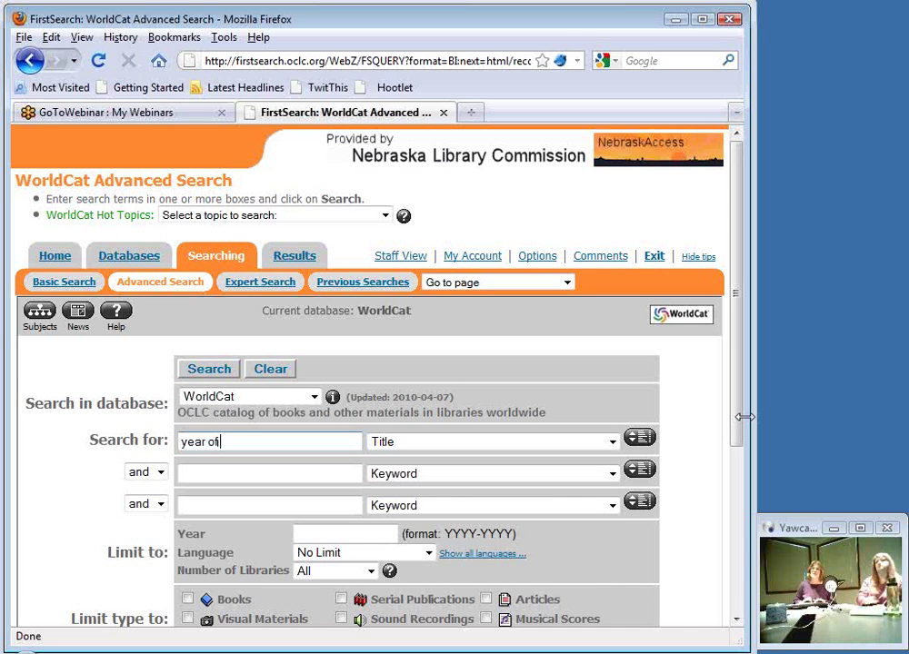
text( the flood)
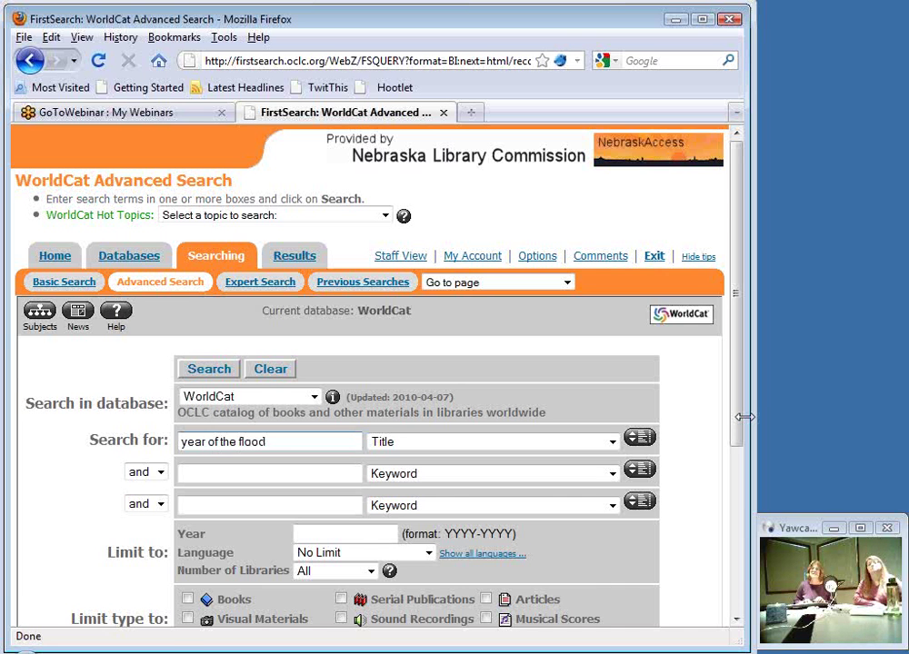
key(Return)
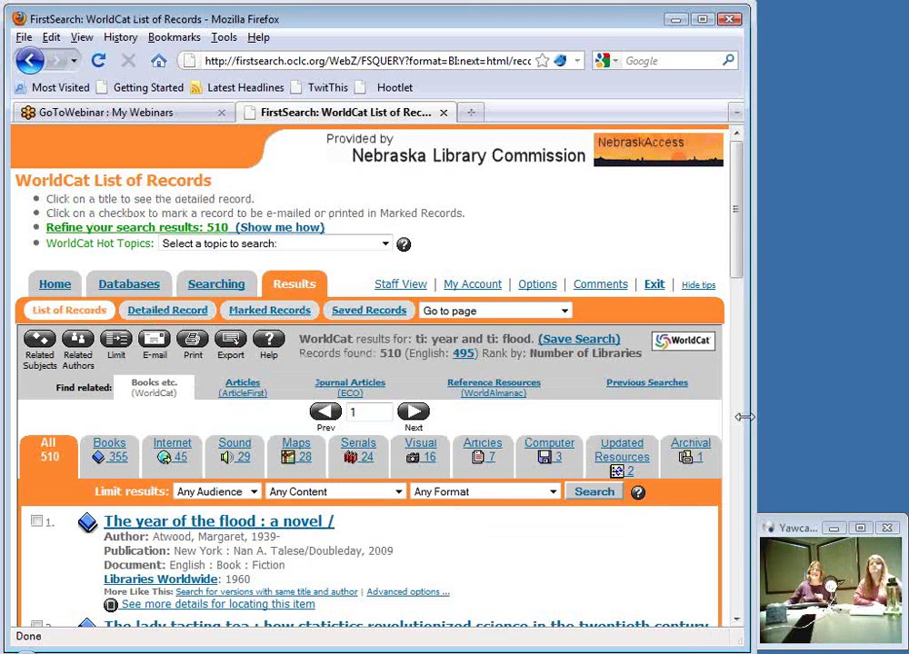
Step: Scroll through the 510 'year of the flood' results, then return to Advanced Search
scroll(363, 464, down, 4)
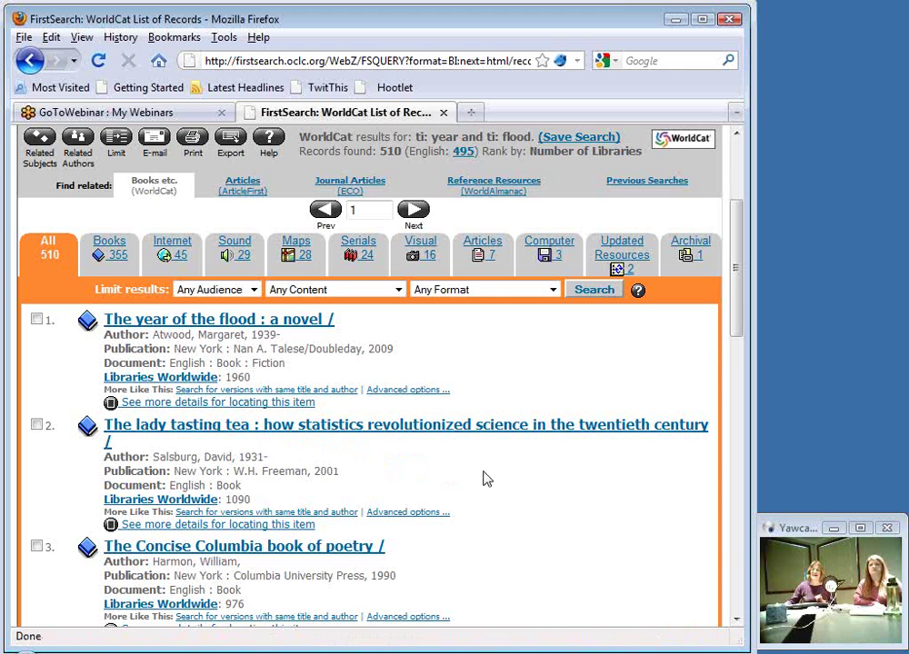
scroll(485, 479, down, 2)
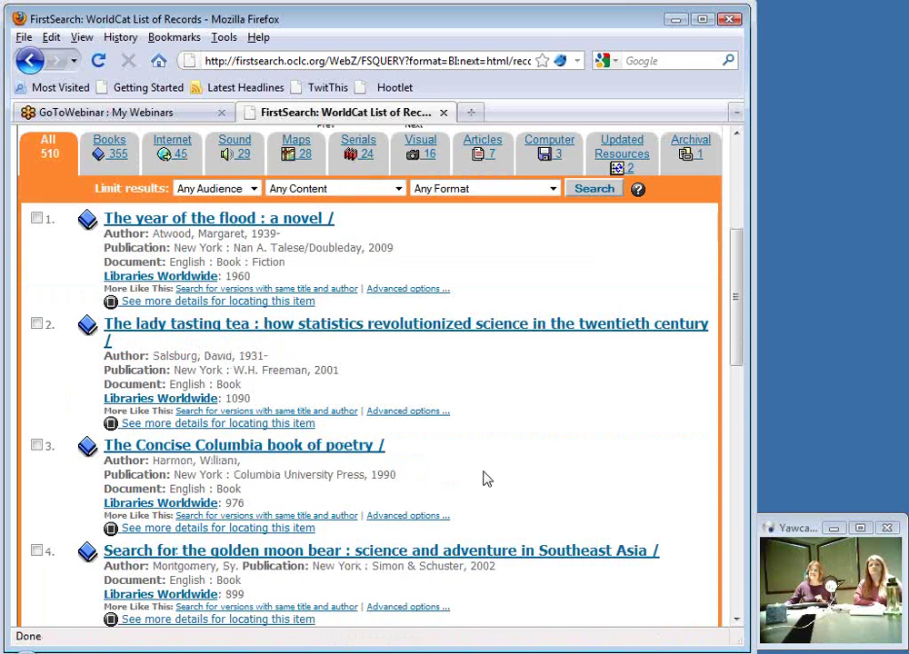
scroll(485, 479, down, 2)
scroll(381, 378, down, 2)
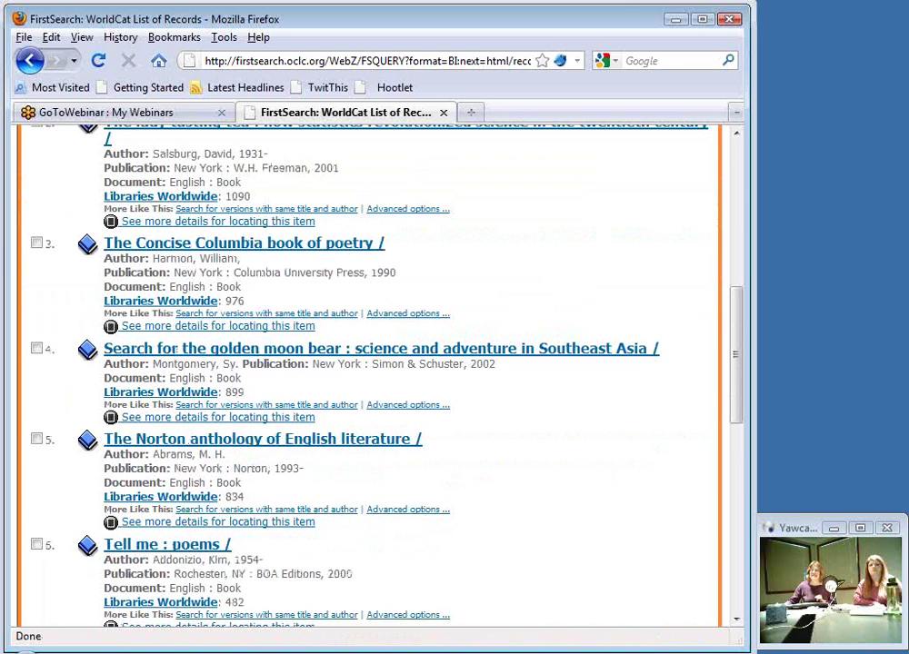
scroll(381, 378, down, 2)
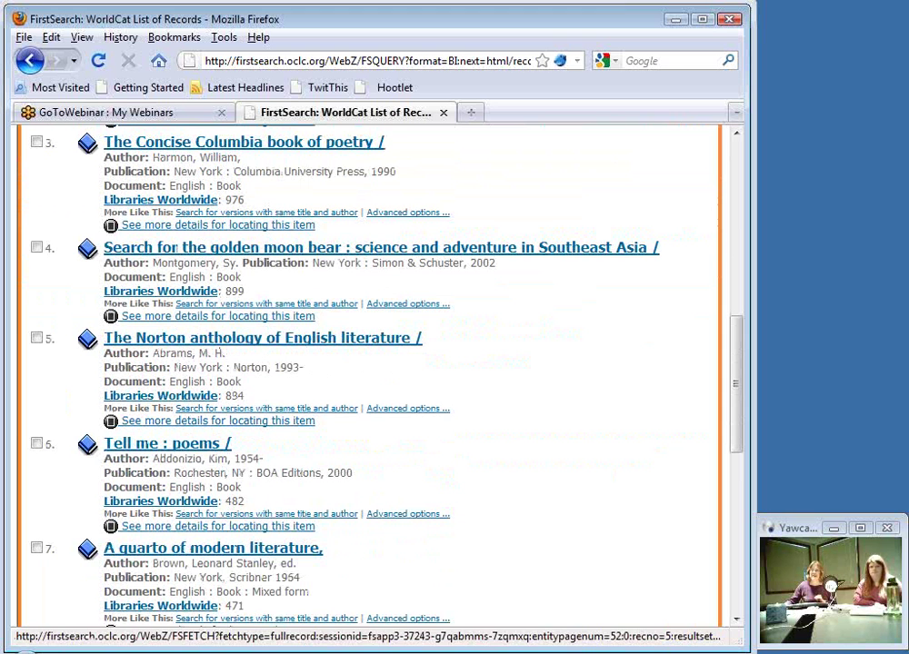
scroll(451, 391, down, 4)
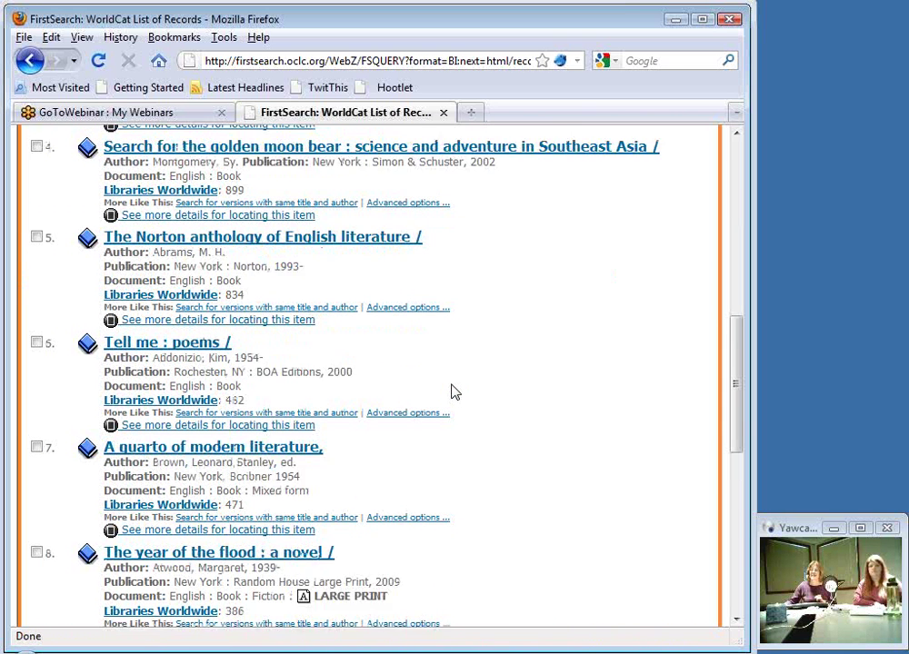
scroll(453, 394, down, 2)
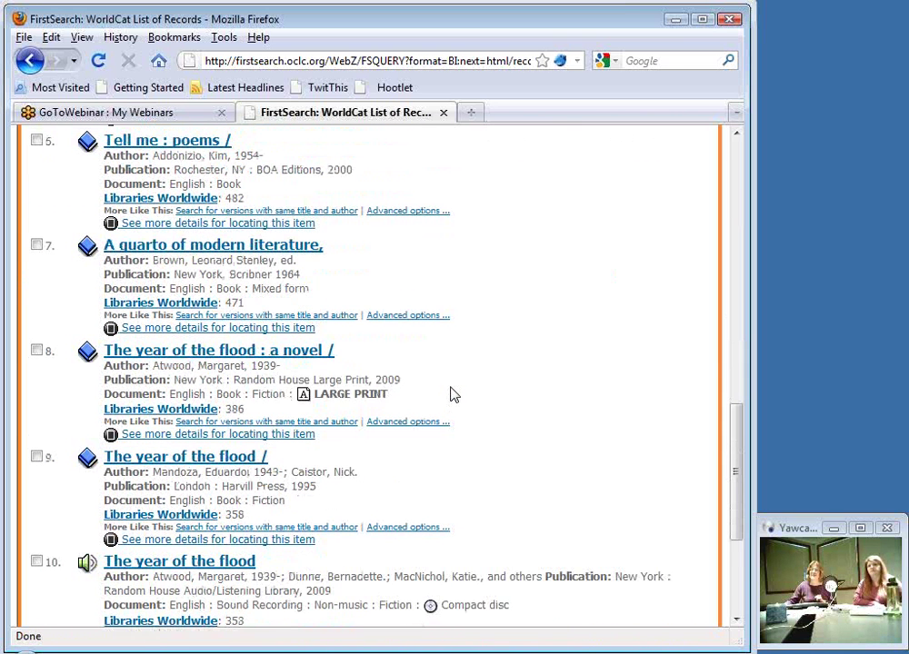
scroll(453, 394, down, 4)
scroll(429, 402, up, 20)
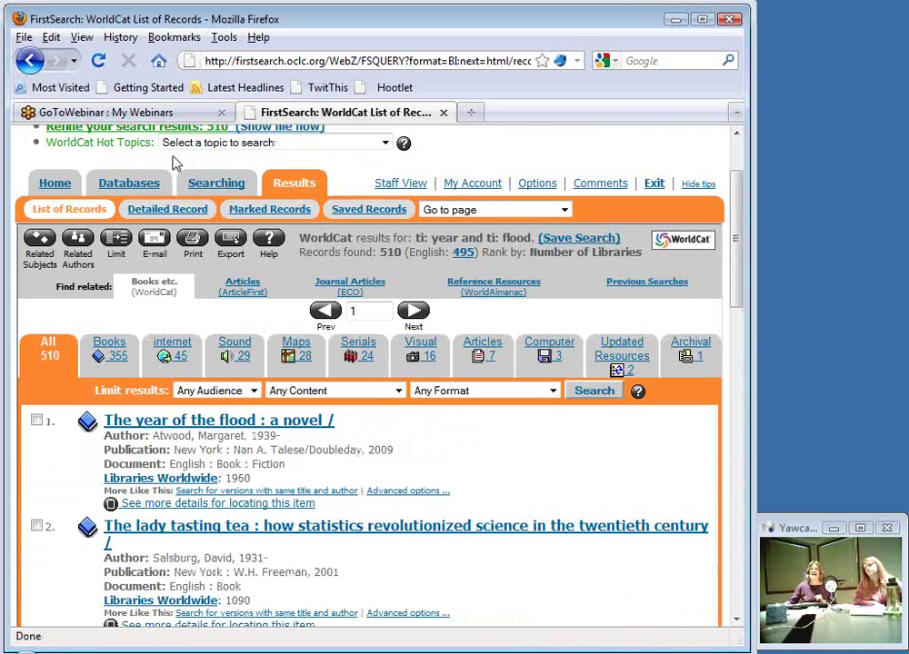
click(204, 185)
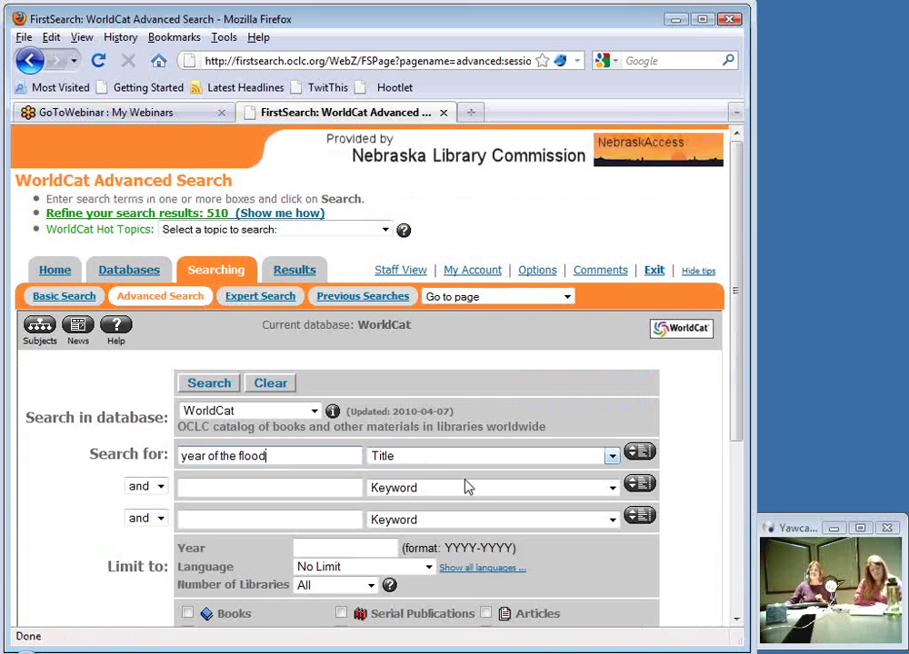
Step: Switch the first box to Title Phrase and rerun 'year of the flood' for 35 records
click(486, 459)
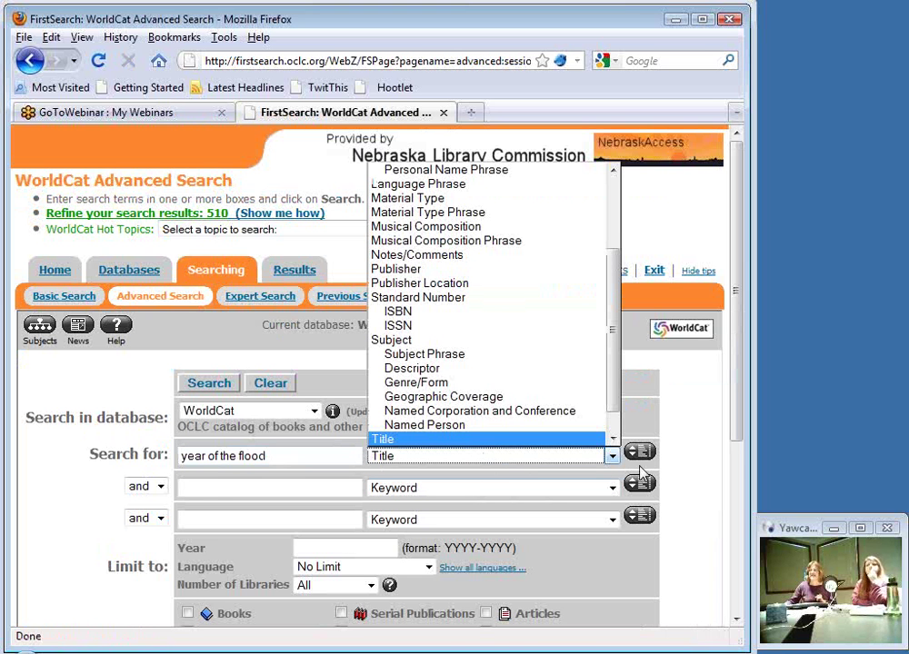
click(614, 440)
click(614, 440)
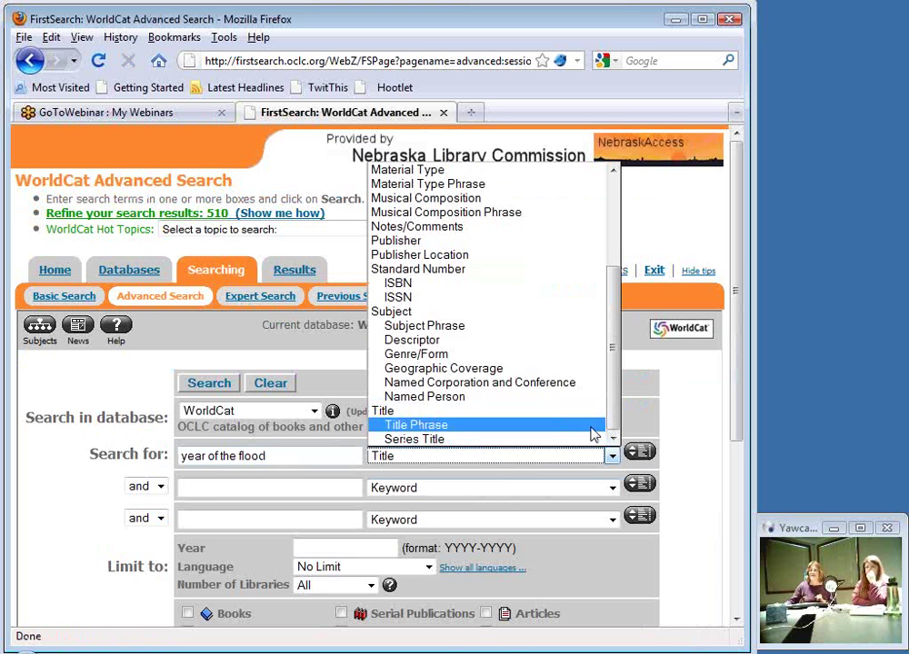
click(501, 427)
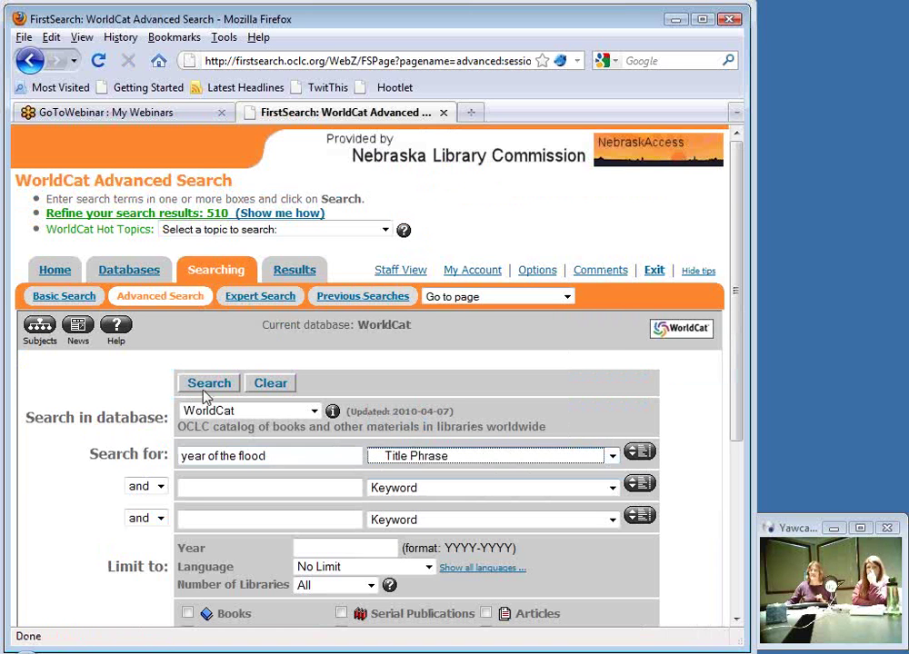
click(212, 385)
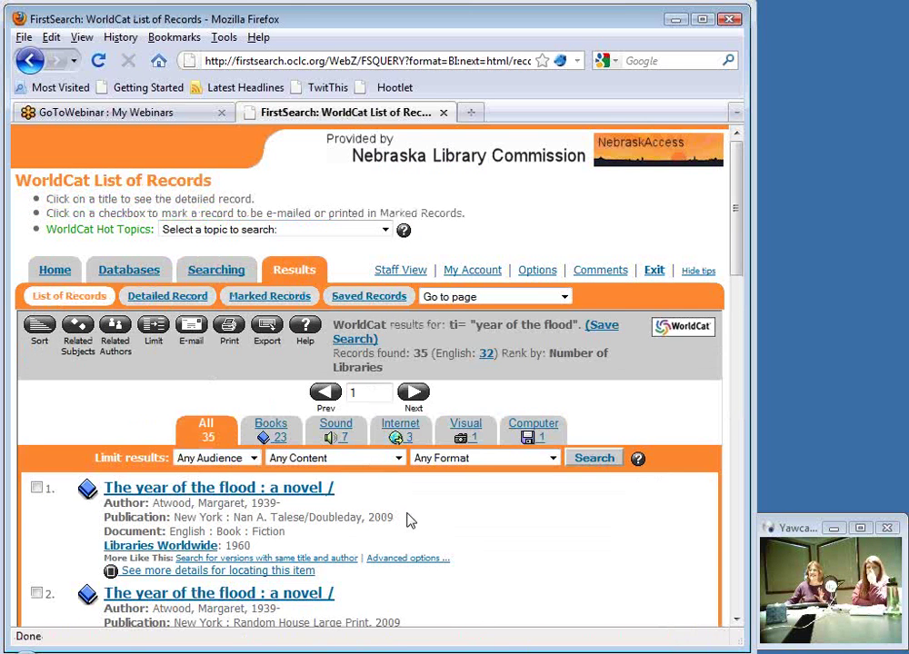
Step: Scroll through the 35 Title Phrase results, then go back to the Advanced Search form
scroll(463, 508, down, 2)
scroll(461, 506, down, 4)
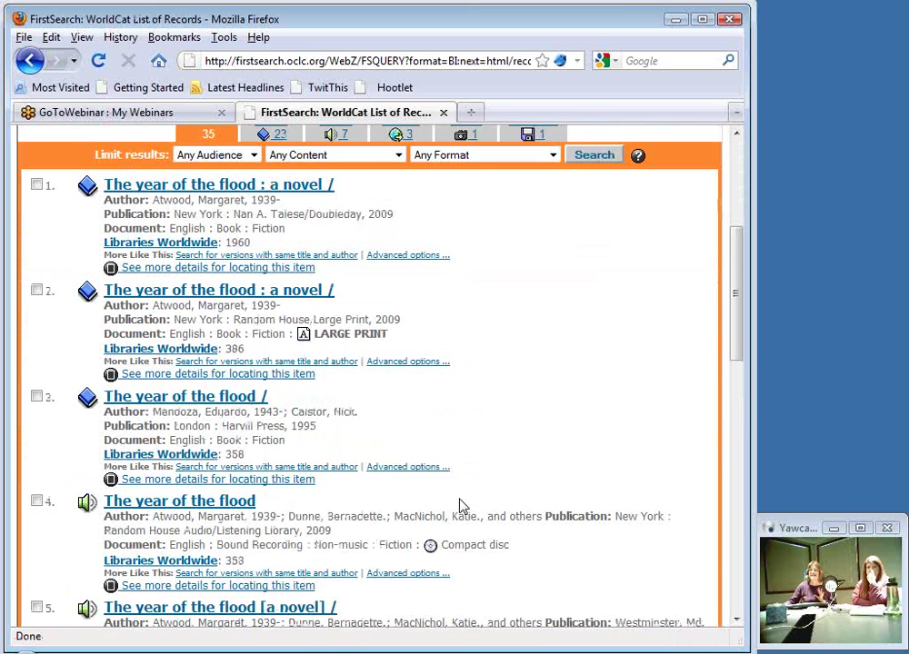
scroll(461, 506, down, 2)
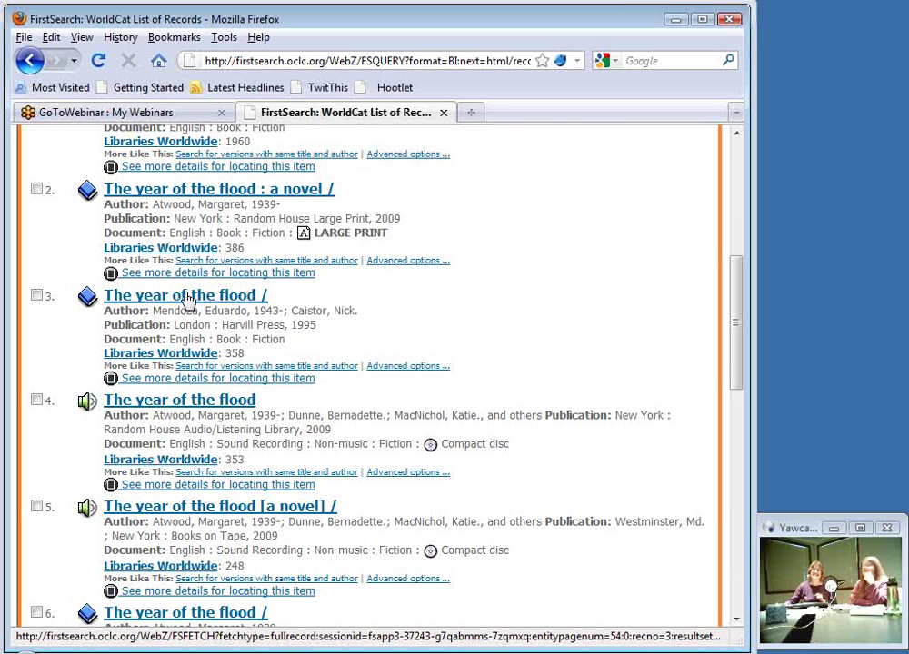
scroll(187, 301, down, 2)
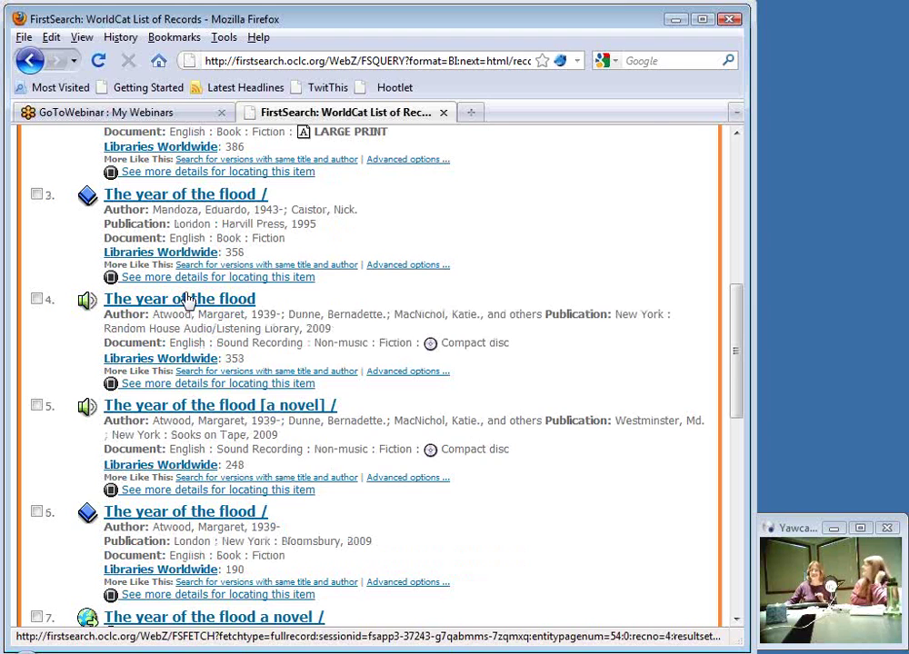
scroll(187, 301, down, 7)
scroll(406, 355, up, 15)
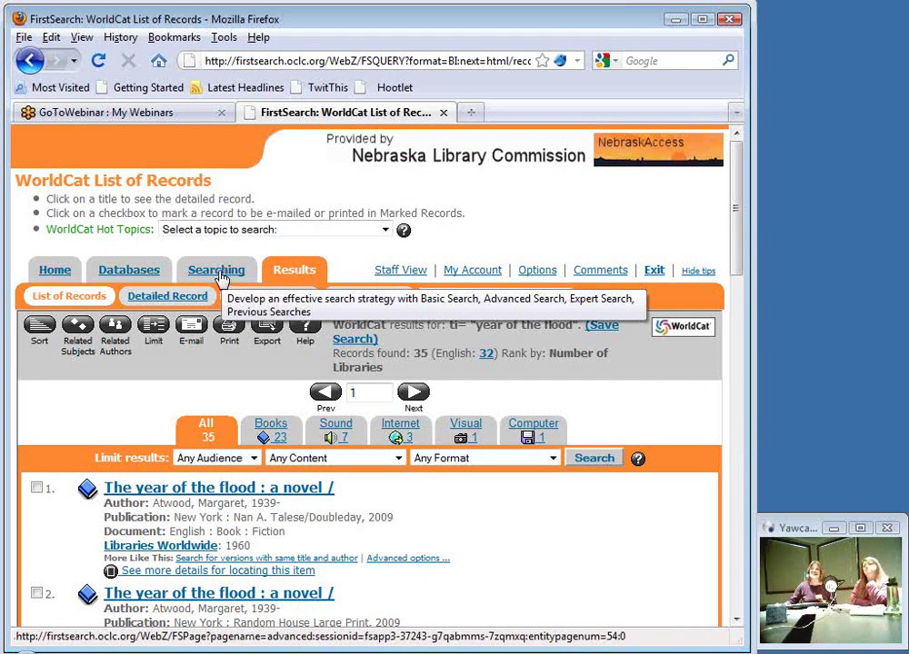
click(219, 273)
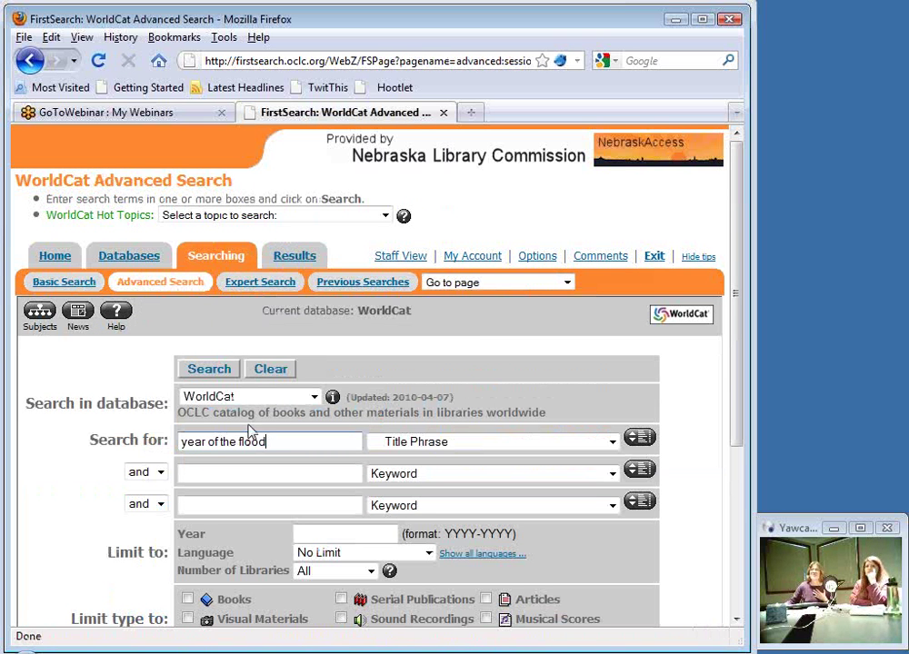
click(642, 440)
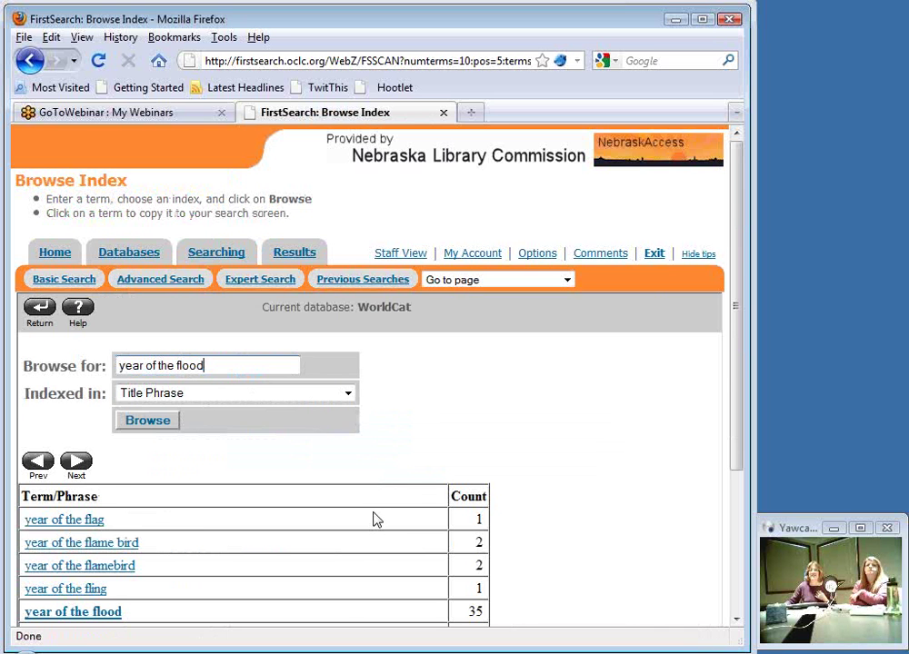
scroll(370, 520, down, 4)
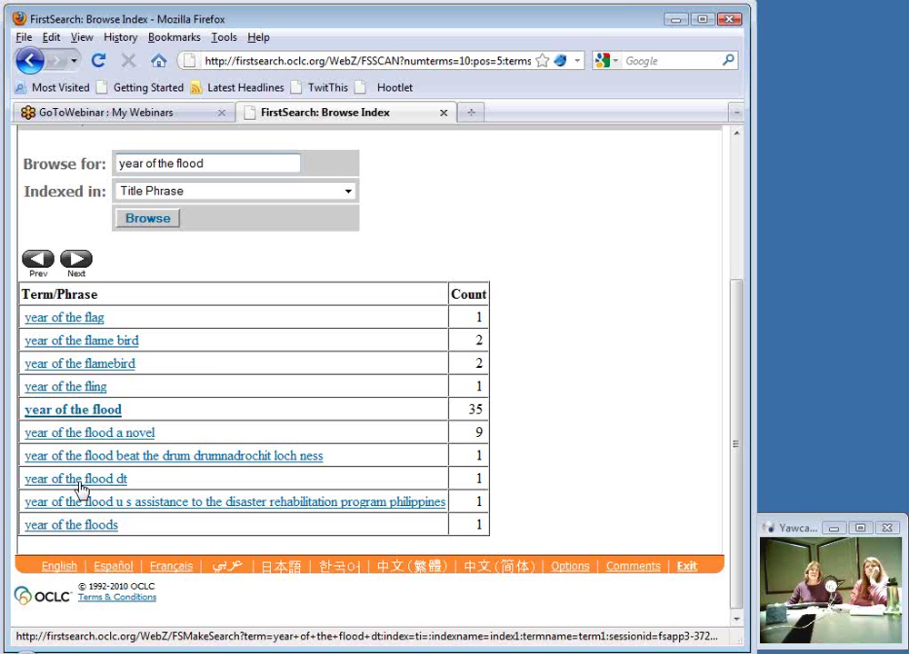
scroll(182, 355, up, 5)
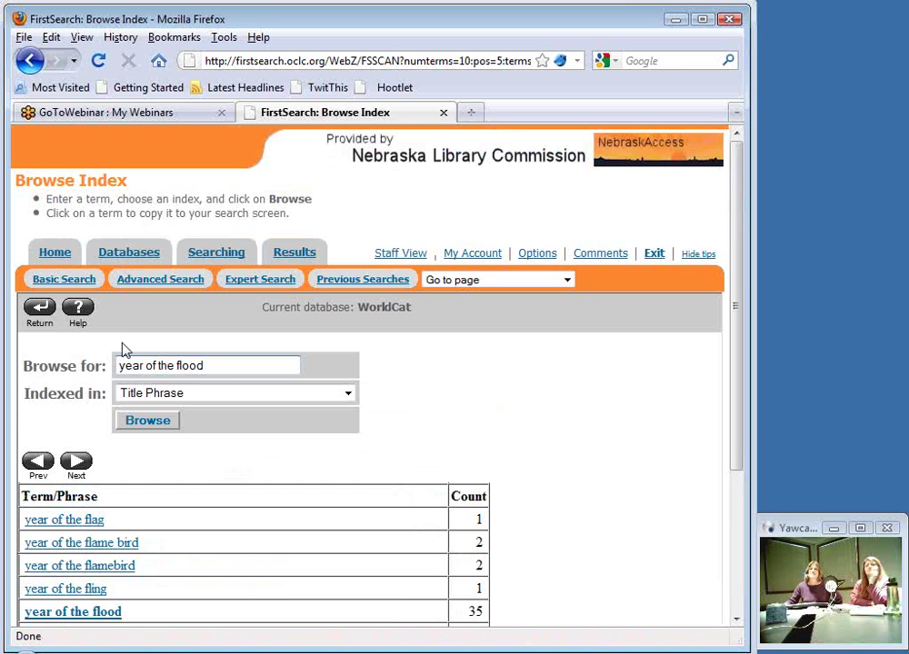
click(31, 60)
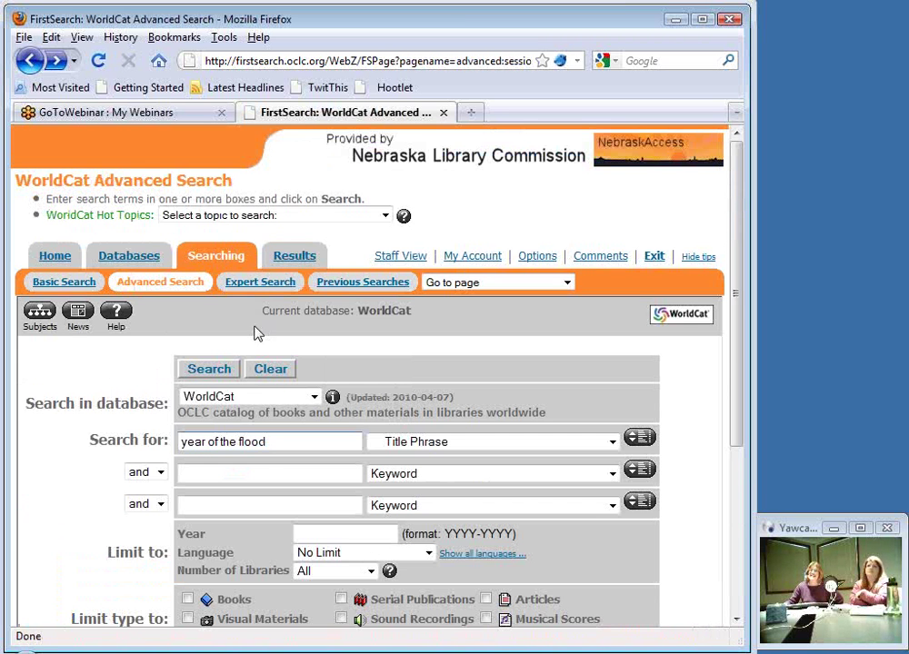
Step: Replace the query with the autocomplete term 'world war, 1939-1945' and index it as Subject
click(264, 441)
drag(265, 441, 4, 427)
key(Delete)
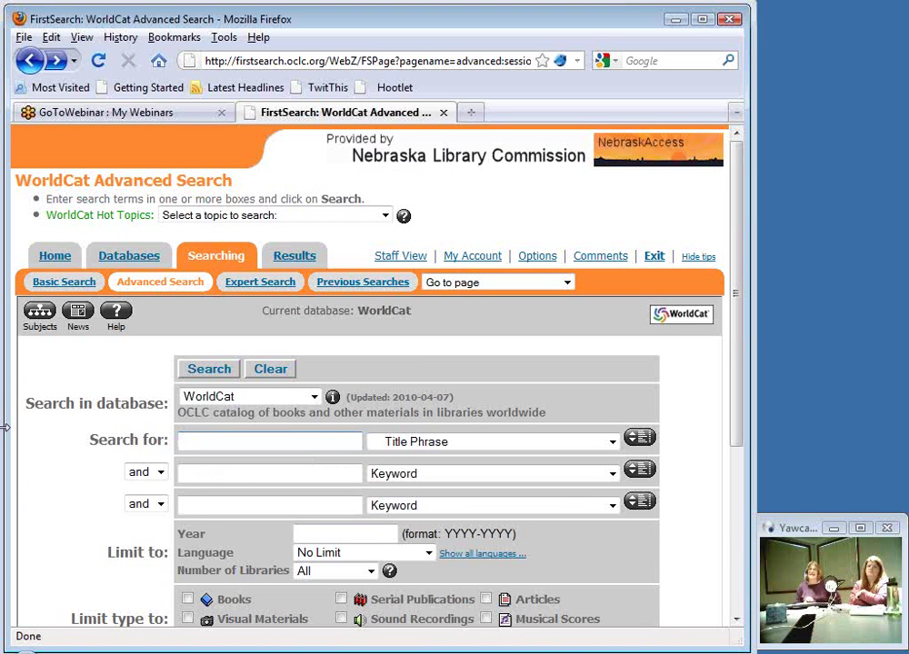
text(wor)
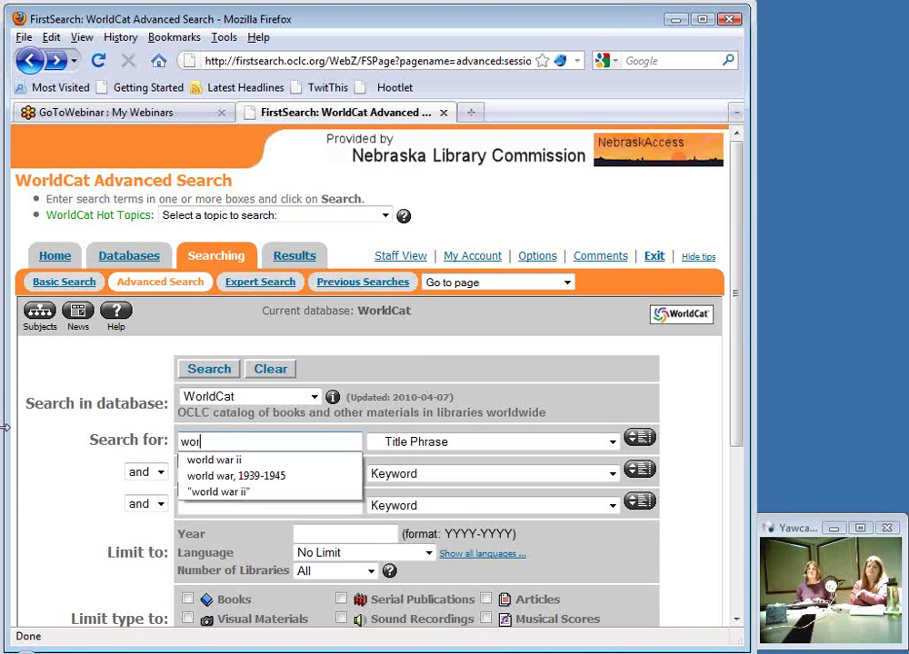
text(ld)
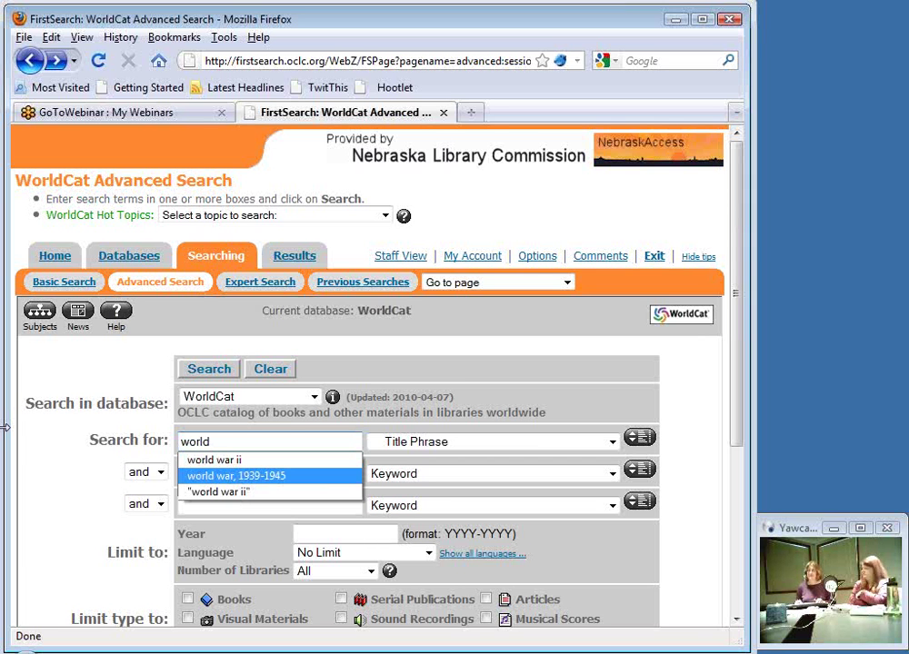
key(Return)
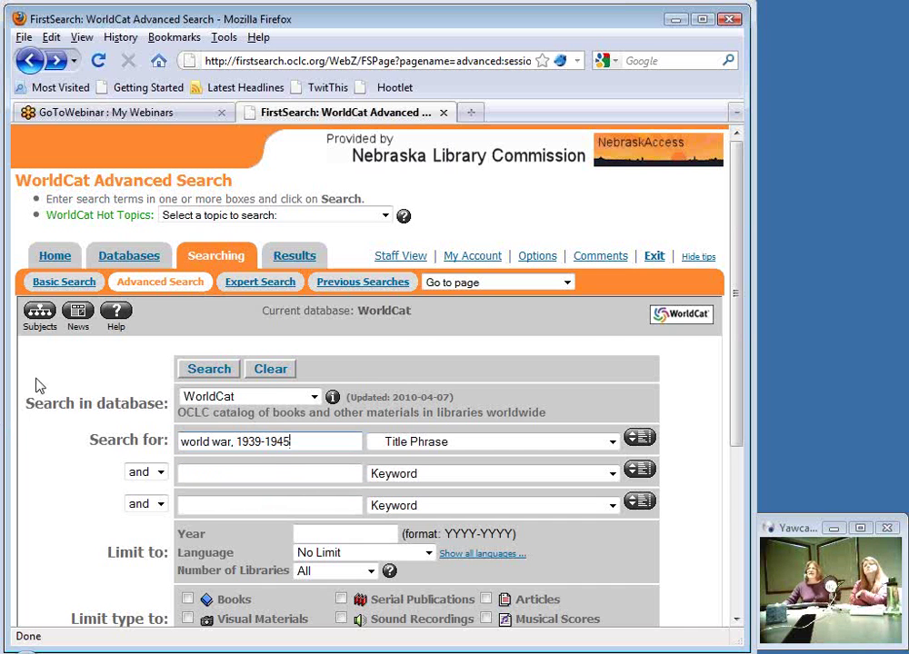
click(428, 443)
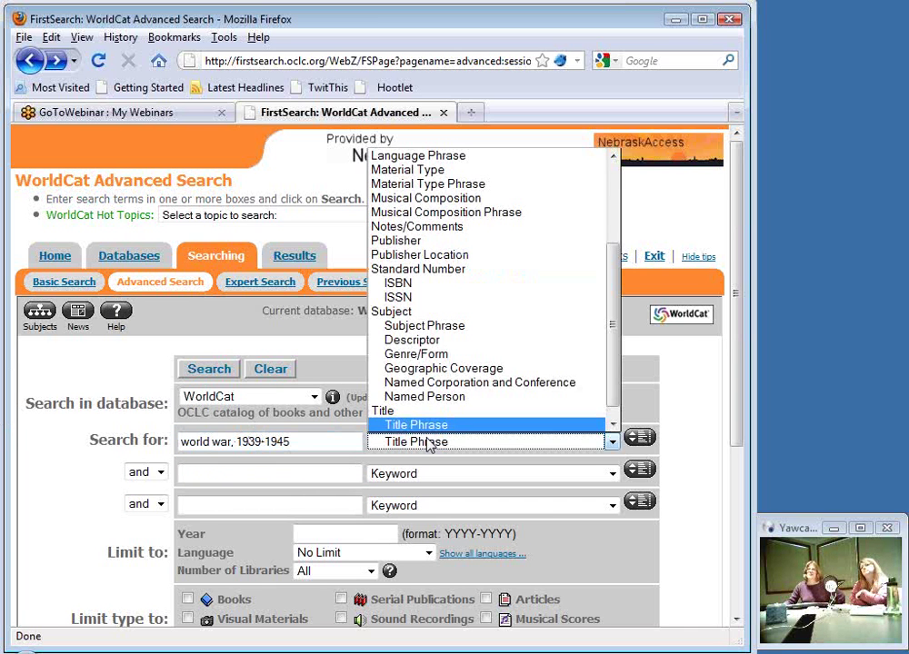
click(400, 312)
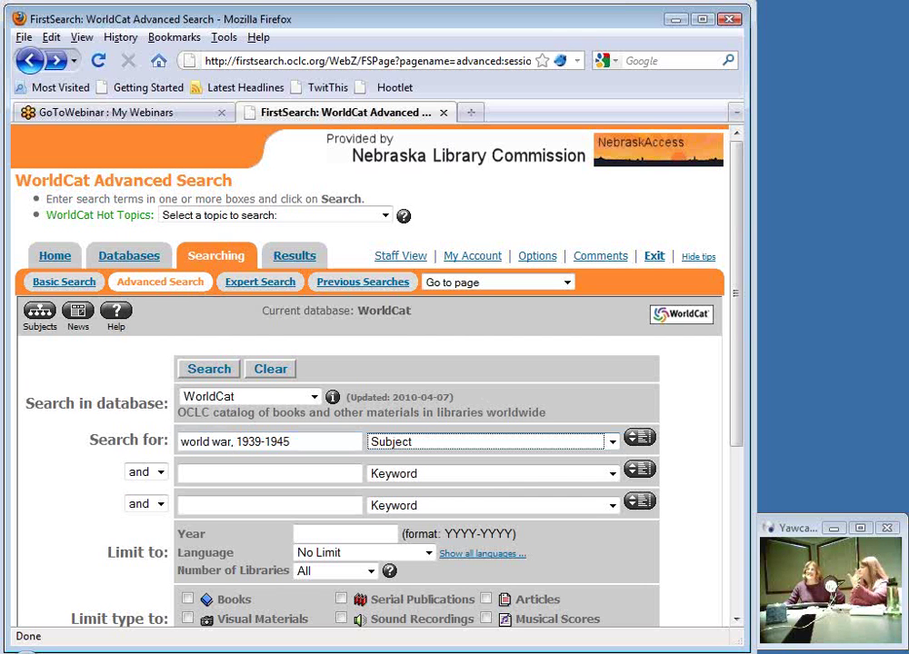
click(210, 369)
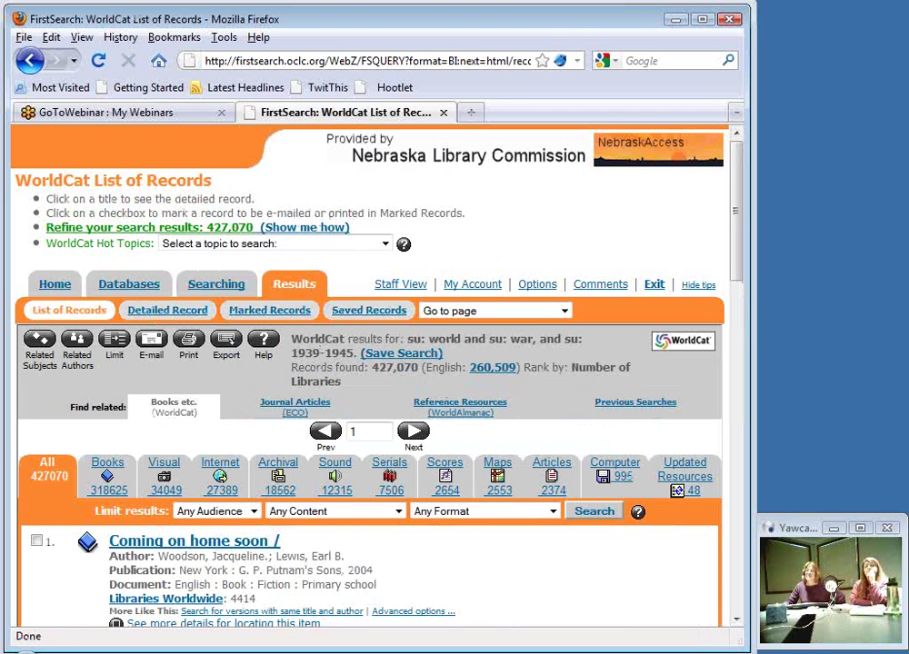
click(30, 61)
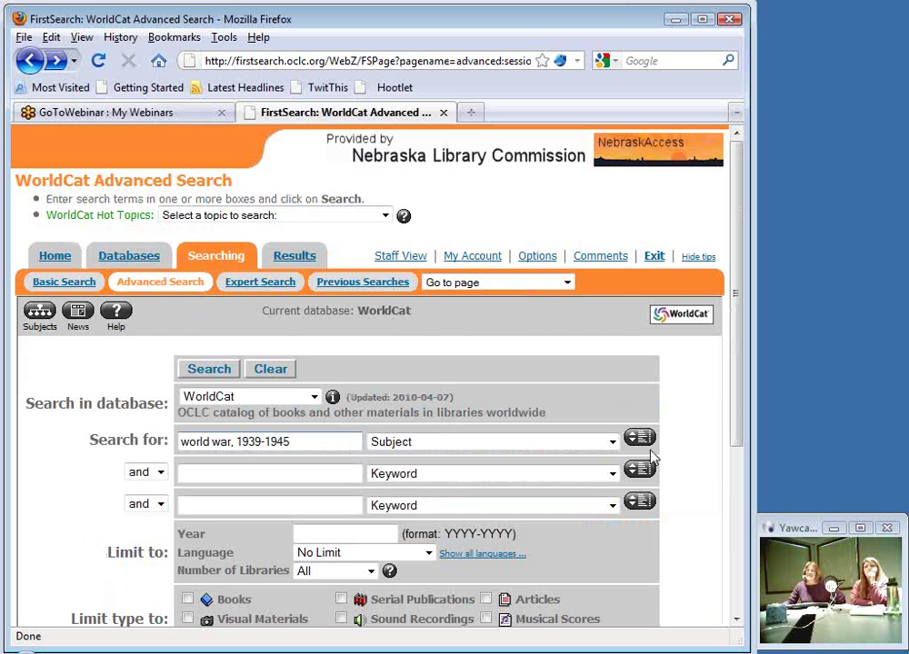
Step: Rerun 'world war, 1939-1945' as Subject Phrase (421,968 records), then return to the form
click(612, 442)
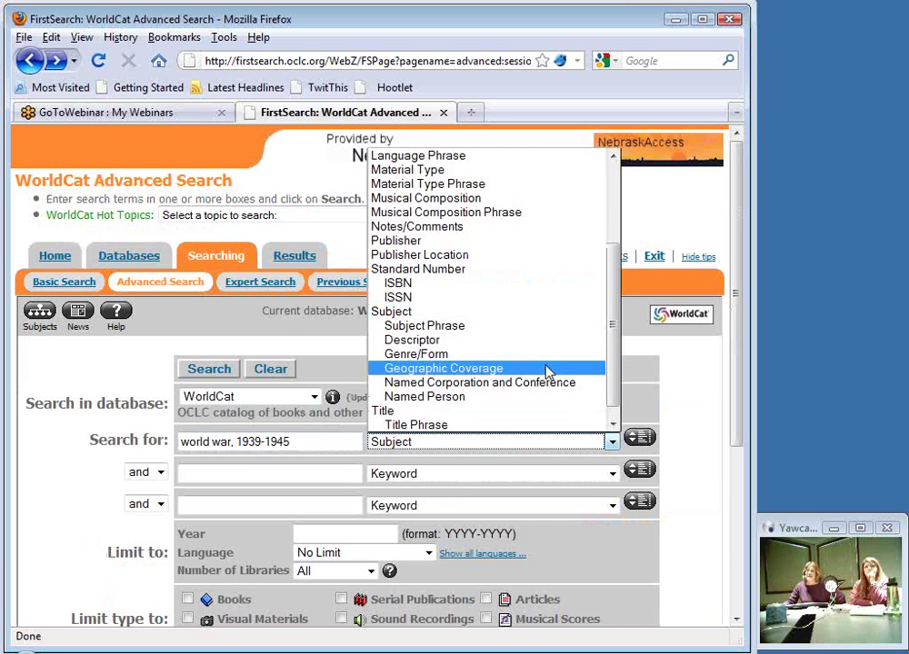
click(505, 327)
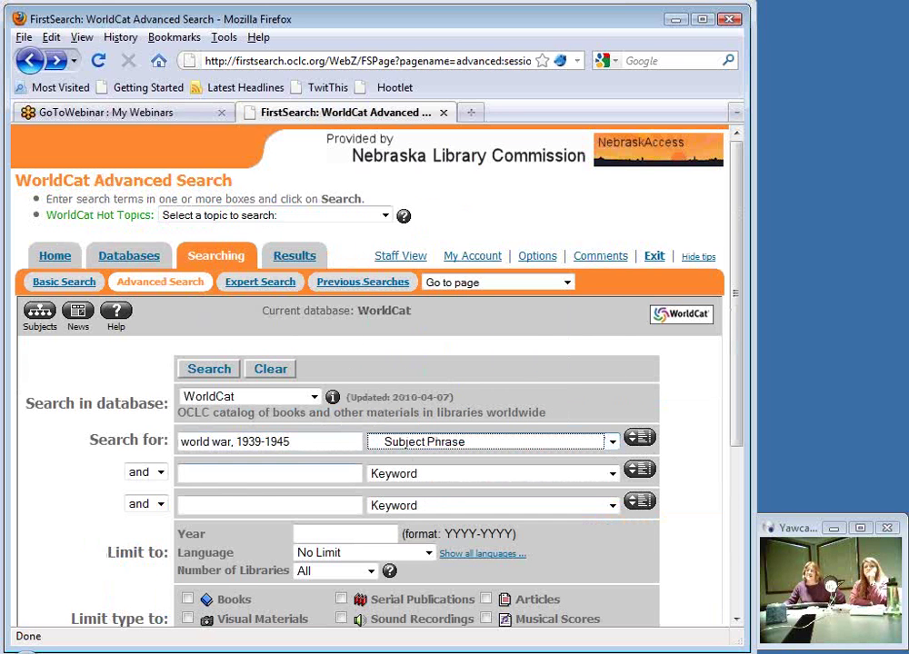
click(227, 373)
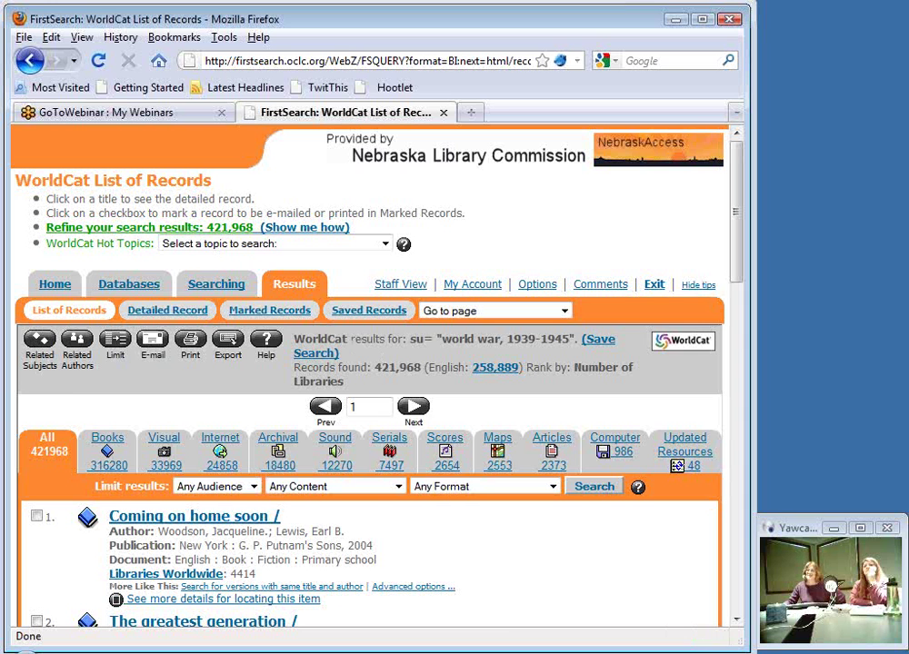
click(30, 61)
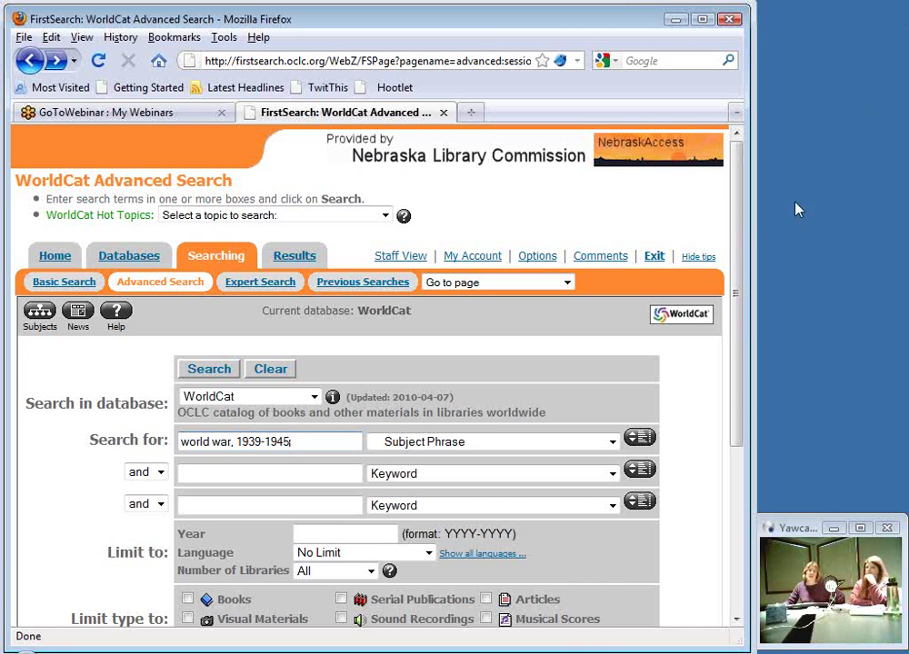
Step: Leave the WorldCat window and advance the slide show to the closing Questions? slide
click(895, 26)
click(493, 412)
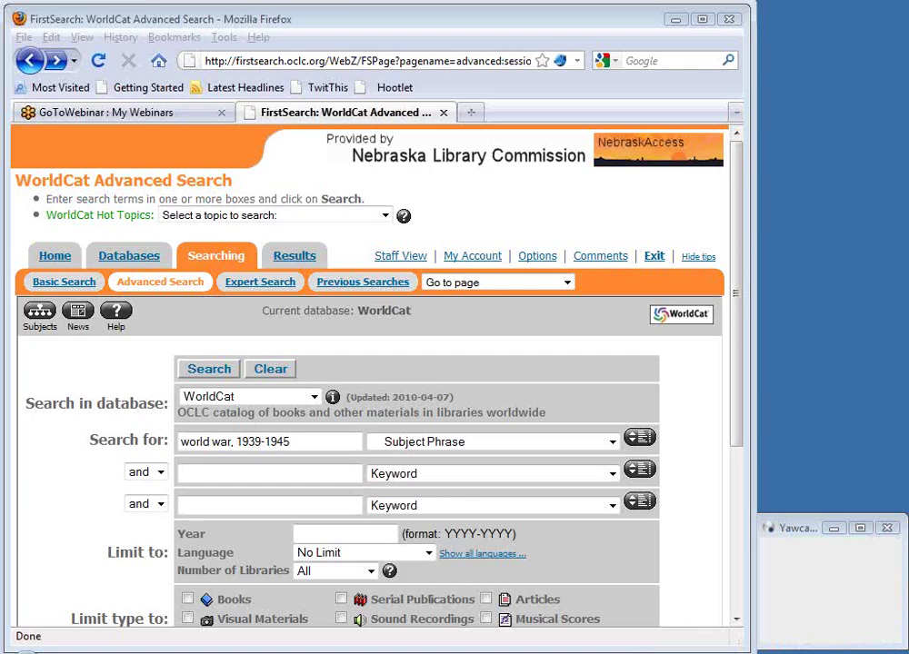
key(alt+Tab)
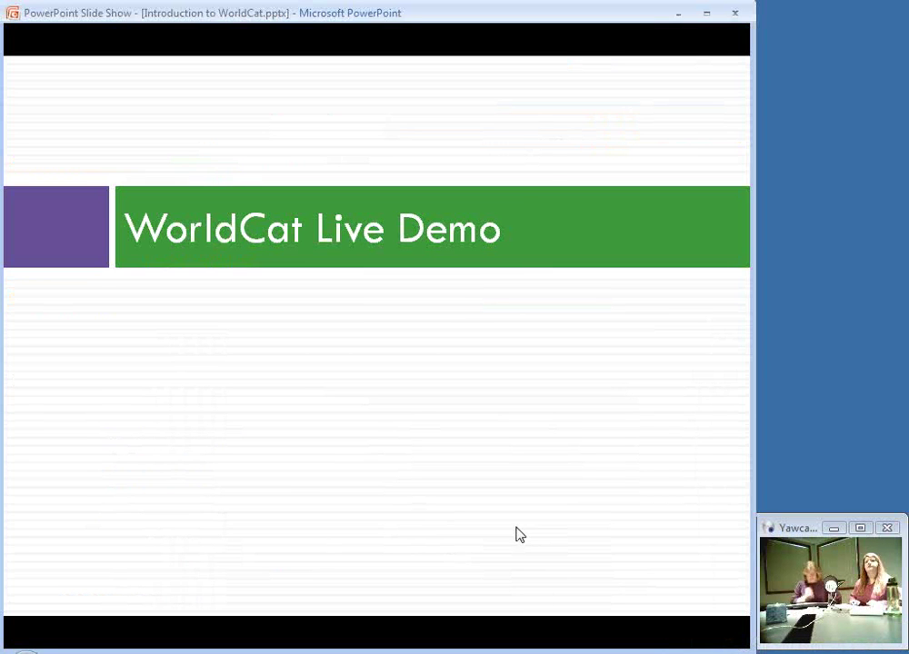
key(Right)
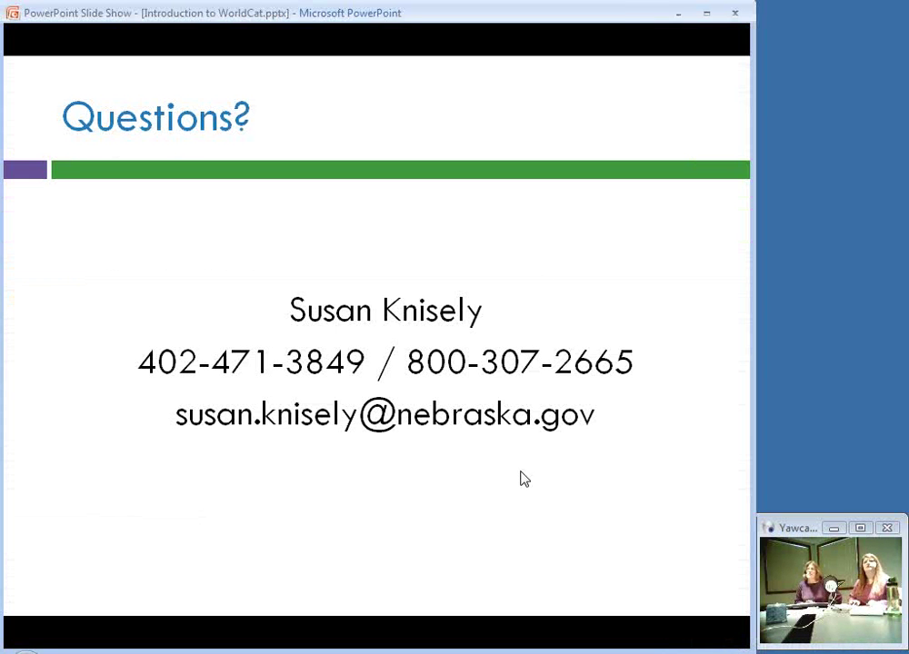